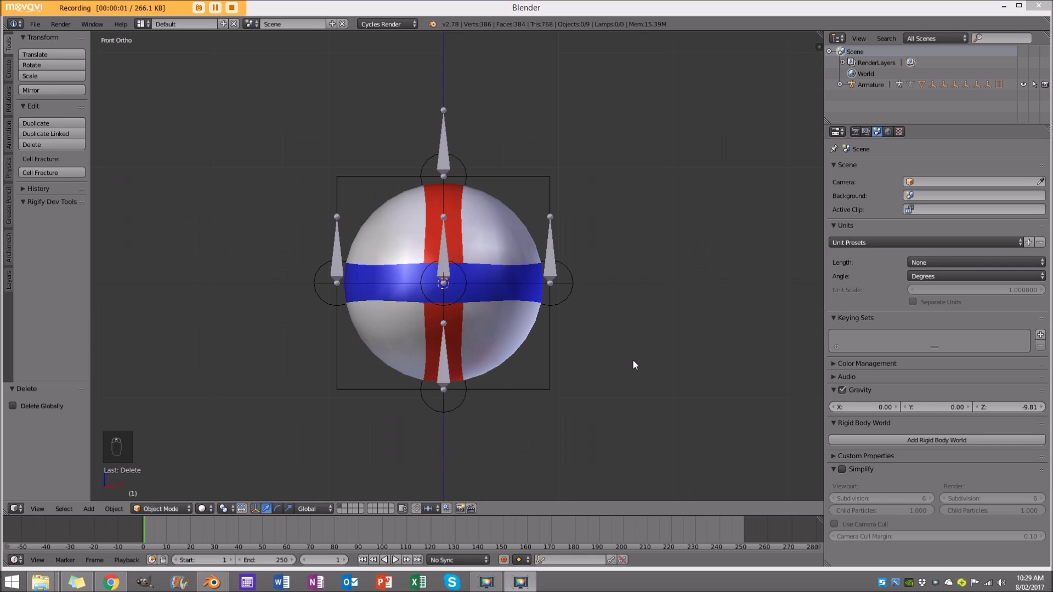
# - Switch the sphere's armature into Pose Mode and select the top bone Bone.001
pyautogui.moveTo(599, 329); pyautogui.dragTo(474, 286, button='middle')
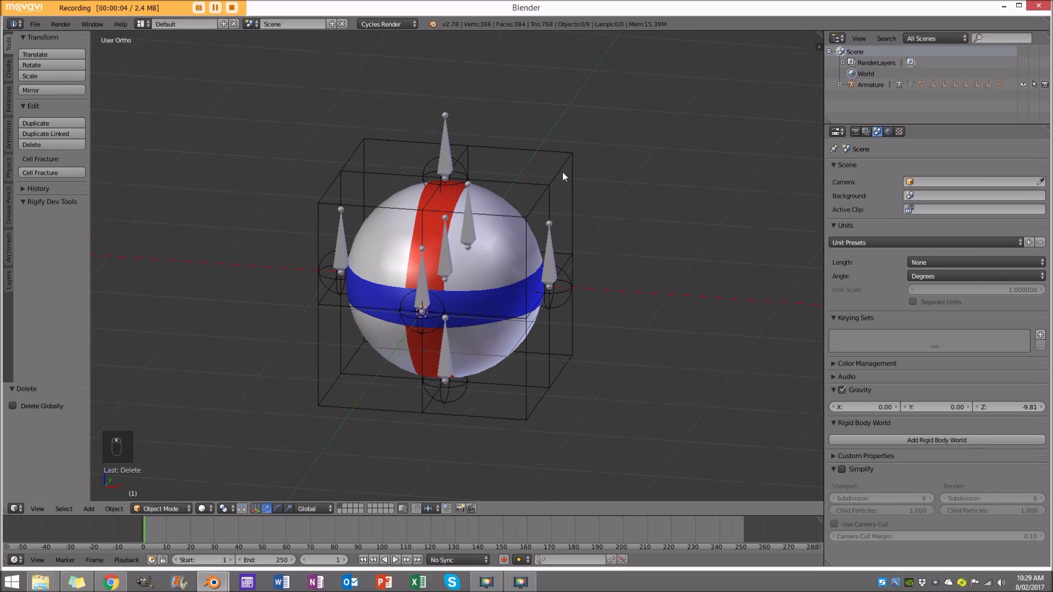
pyautogui.scroll(2, 581, 159)
pyautogui.moveTo(511, 192); pyautogui.dragTo(458, 135, button='middle')
pyautogui.scroll(-1, 577, 344)
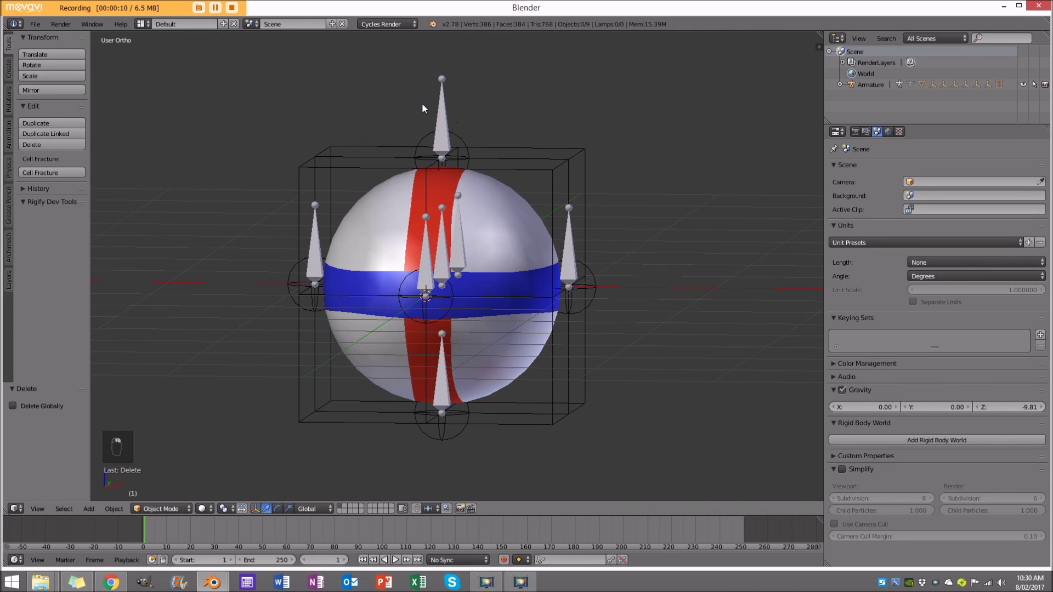
pyautogui.rightClick(452, 100)
pyautogui.click(170, 509)
pyautogui.click(162, 470)
pyautogui.rightClick(442, 113)
# - Move the top bone upward and Bone.002 outward to see the sphere deform
pyautogui.scroll(-1, 433, 189)
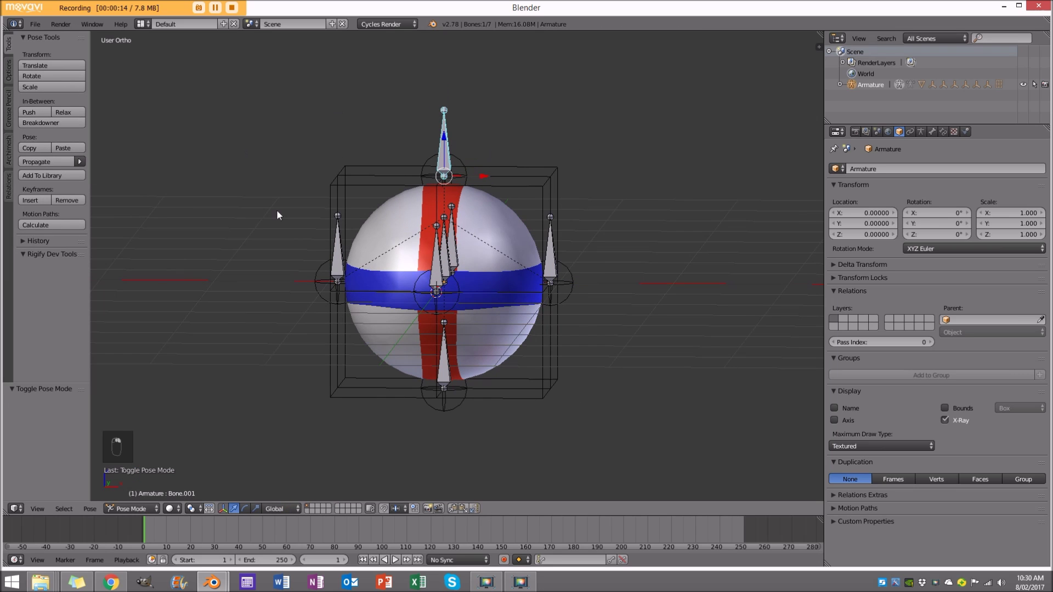
pyautogui.moveTo(464, 185); pyautogui.dragTo(430, 218, button='middle')
pyautogui.press('g')
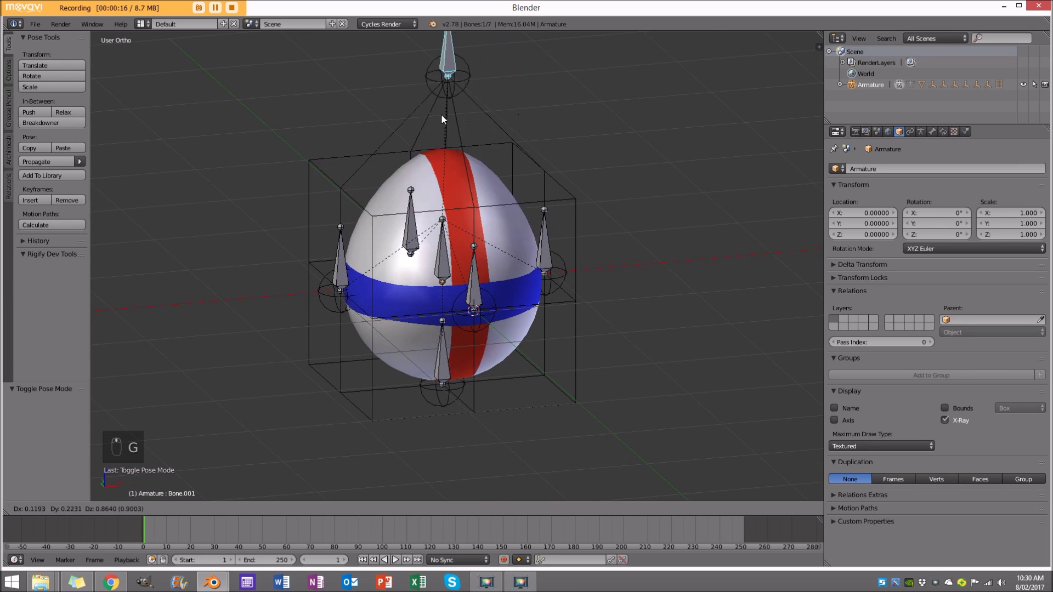
pyautogui.click(442, 123)
pyautogui.moveTo(444, 126); pyautogui.dragTo(572, 245, button='middle')
pyautogui.rightClick(549, 249)
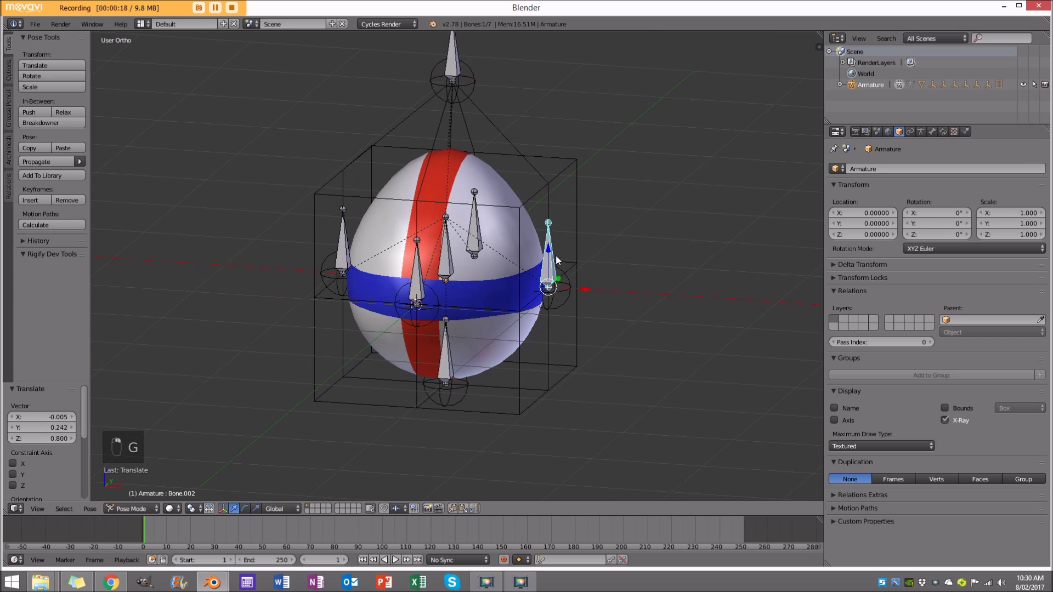
pyautogui.press('g')
pyautogui.click(637, 259)
# - Clear location and rotation on all bones, then return to Object Mode
pyautogui.click(139, 505)
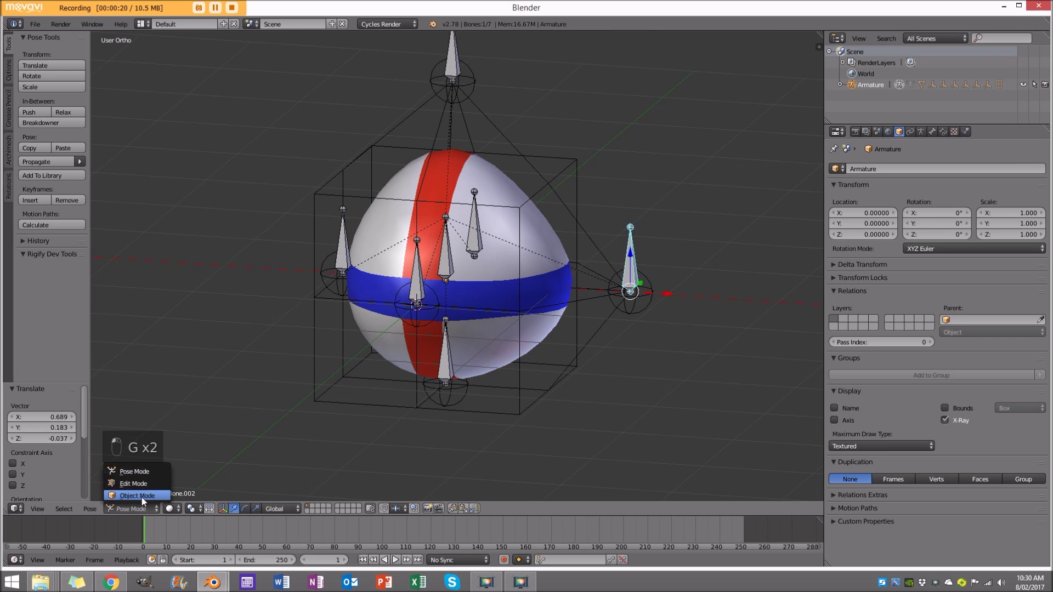
pyautogui.hotkey('alt', 'g')
pyautogui.hotkey('alt', 'r')
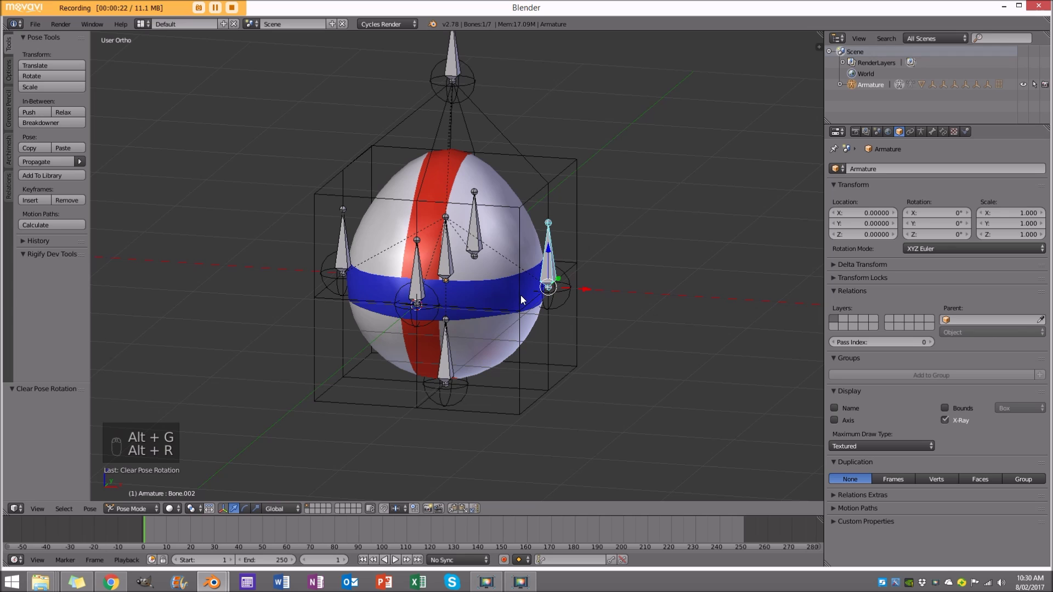
pyautogui.press('a')
pyautogui.press('a')
pyautogui.press('a')
pyautogui.hotkey('alt', 'g')
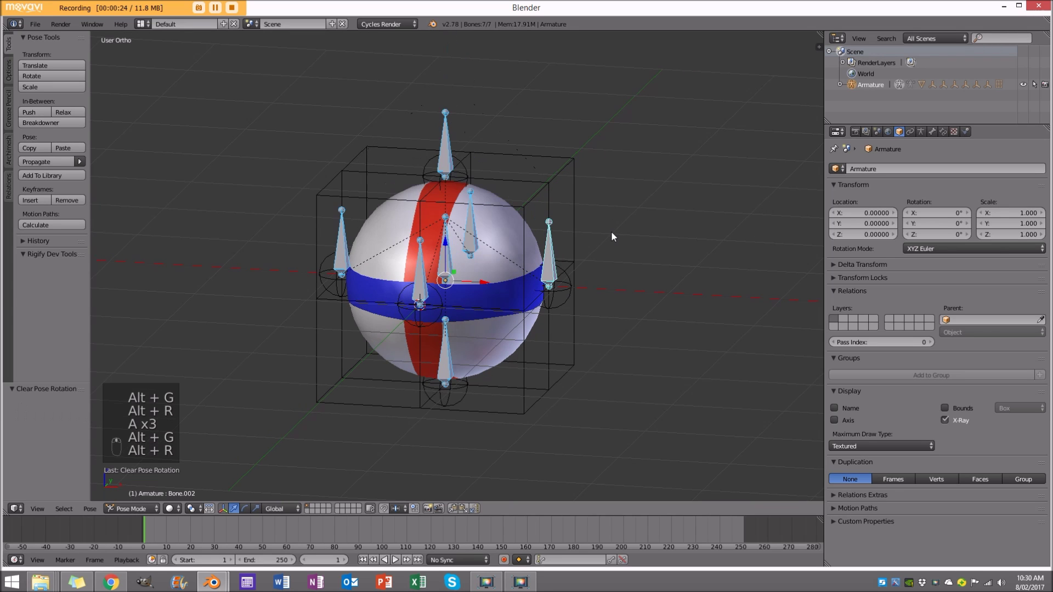
pyautogui.hotkey('alt', 'r')
pyautogui.press('a')
pyautogui.moveTo(313, 346); pyautogui.dragTo(244, 399, button='middle')
pyautogui.click(133, 505)
pyautogui.click(132, 473)
pyautogui.moveTo(363, 454); pyautogui.dragTo(518, 330, button='middle')
pyautogui.press('a')
pyautogui.press('a')
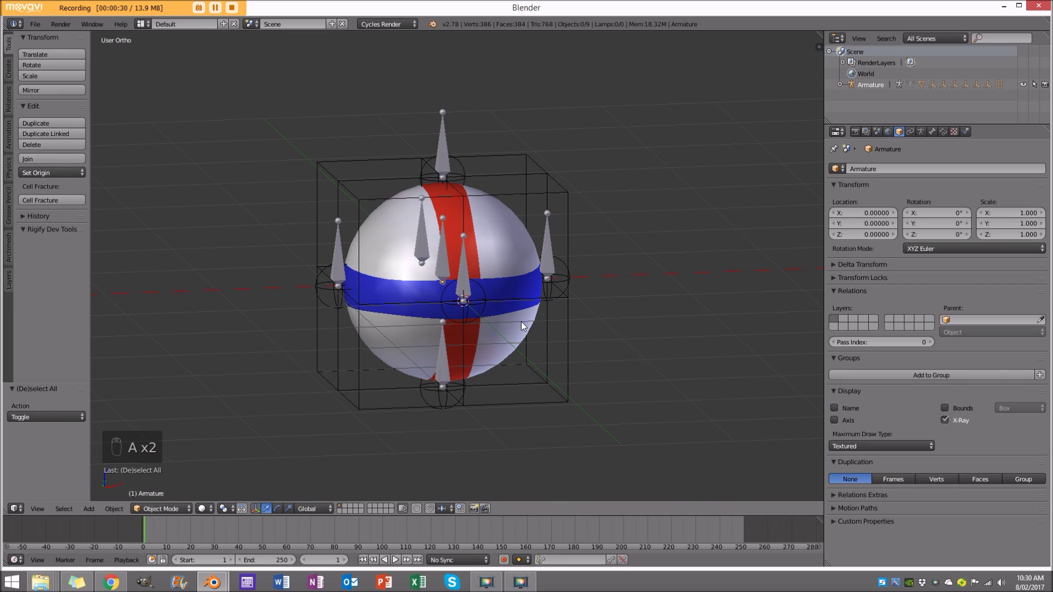
# - In front view, select the lattice and then the sphere, inspecting them in wireframe
pyautogui.press('KP_1')
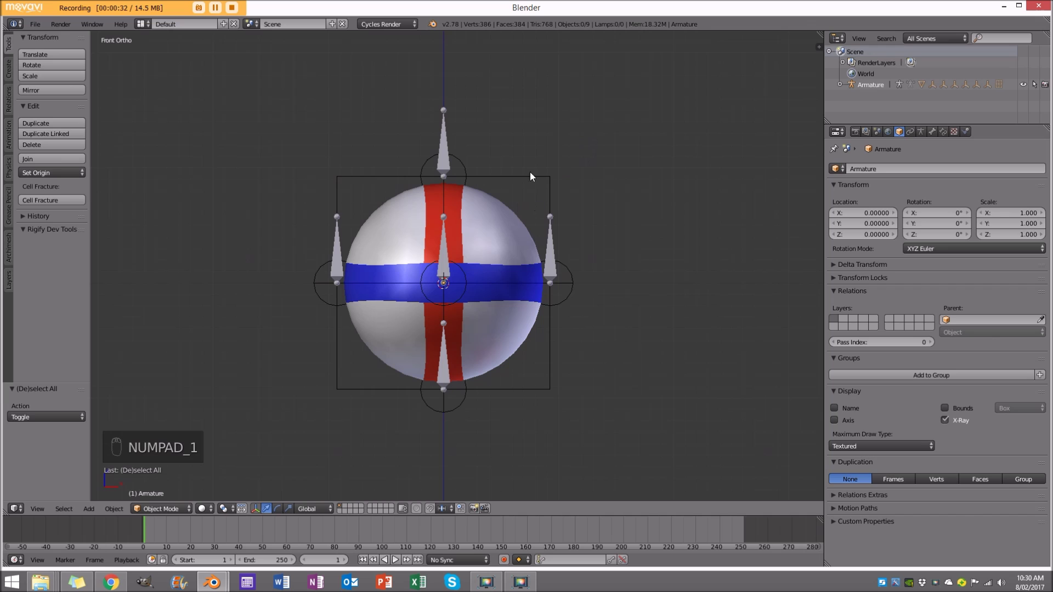
pyautogui.rightClick(528, 182)
pyautogui.press('z')
pyautogui.rightClick(488, 209)
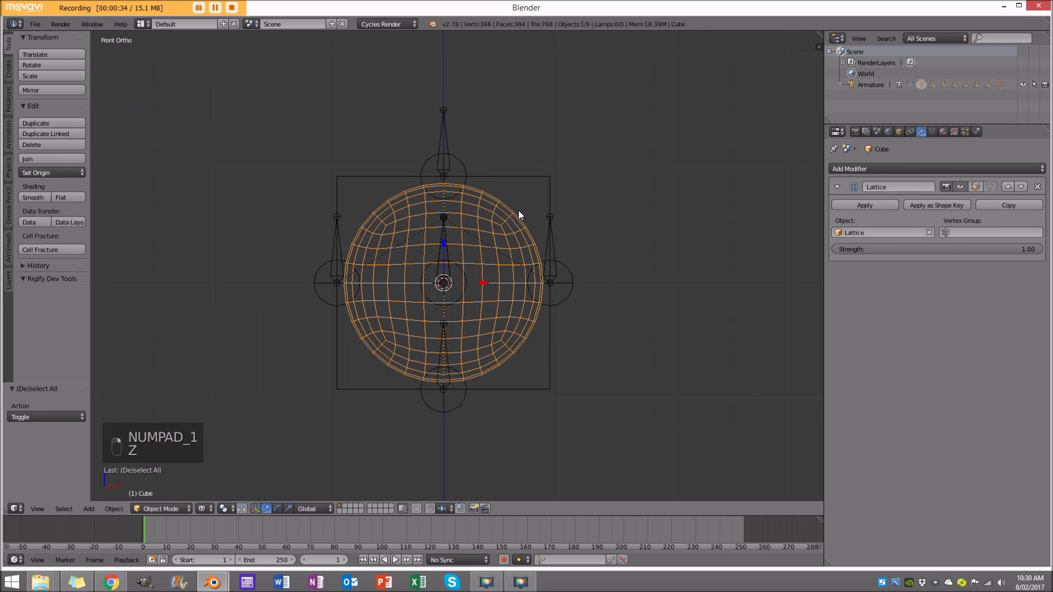
pyautogui.moveTo(423, 299)
pyautogui.mouseDown(button='middle')
pyautogui.moveTo(371, 335)
pyautogui.moveTo(507, 272)
pyautogui.moveTo(540, 301)
pyautogui.mouseUp(button='middle')
pyautogui.press('z')
pyautogui.moveTo(467, 221); pyautogui.dragTo(562, 363, button='middle')
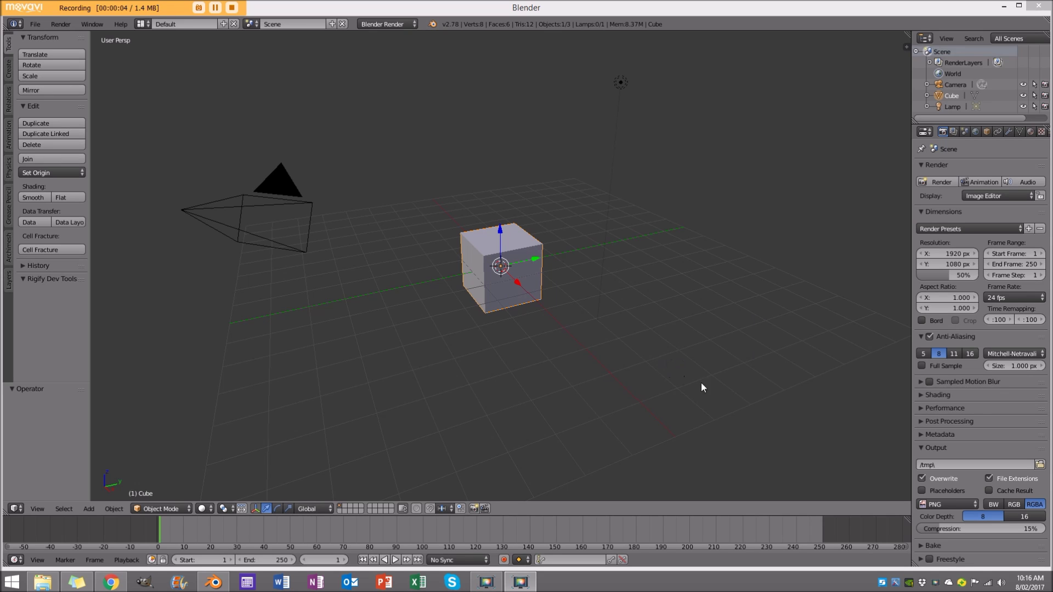
# - Delete the default camera, cube and lamp, then set a front orthographic view
pyautogui.moveTo(642, 357); pyautogui.dragTo(608, 309, button='middle')
pyautogui.press('a')
pyautogui.press('a')
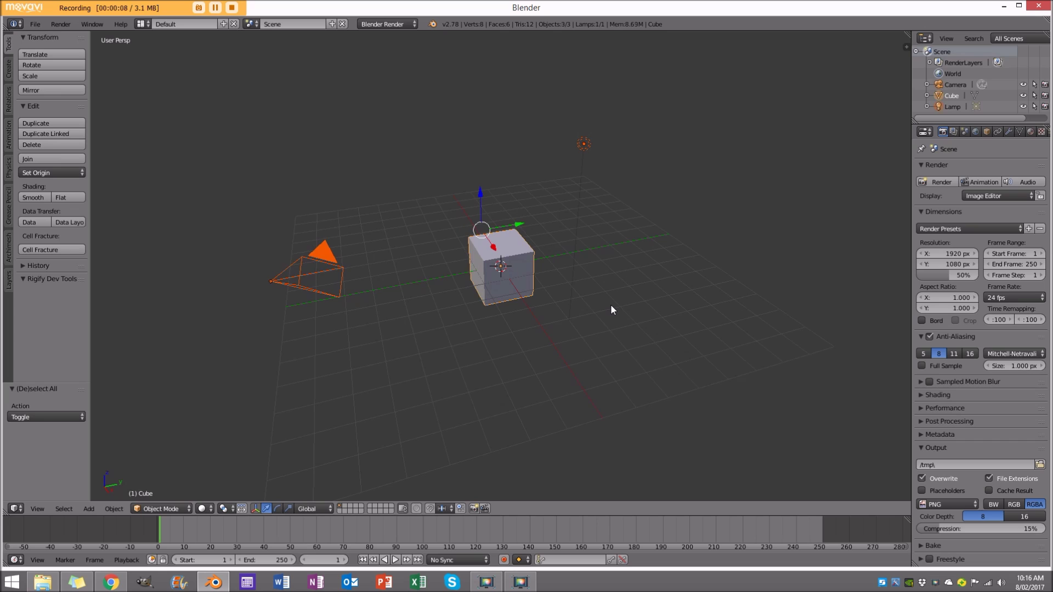
pyautogui.press('Delete')
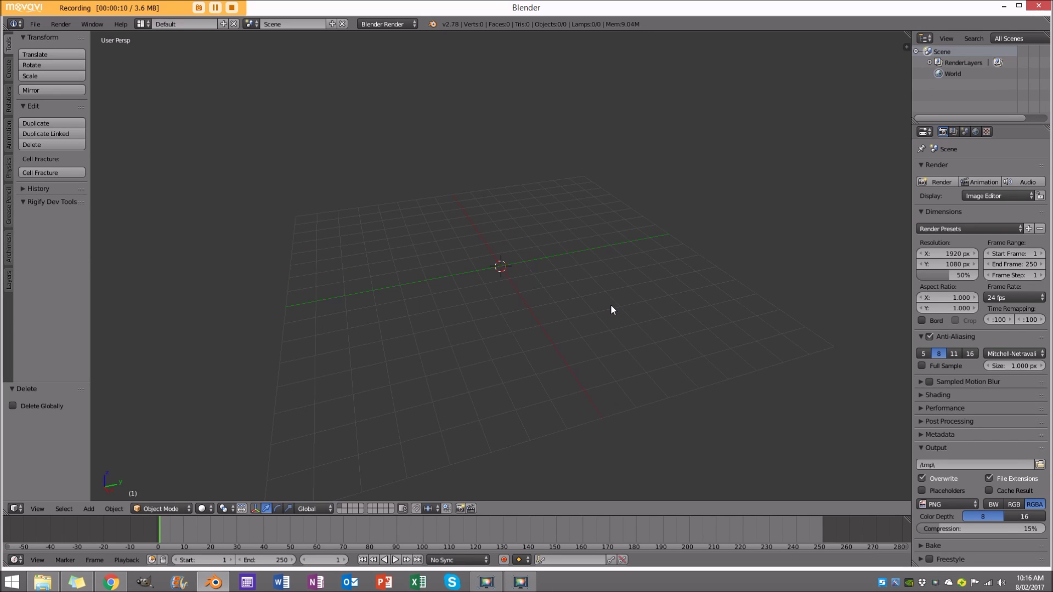
pyautogui.press('n')
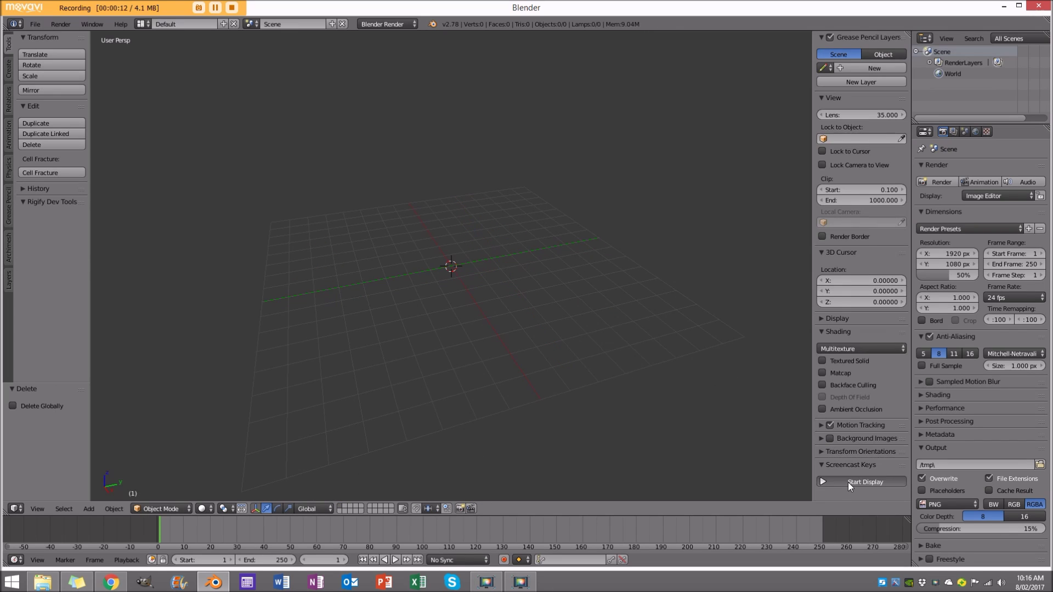
pyautogui.press('n')
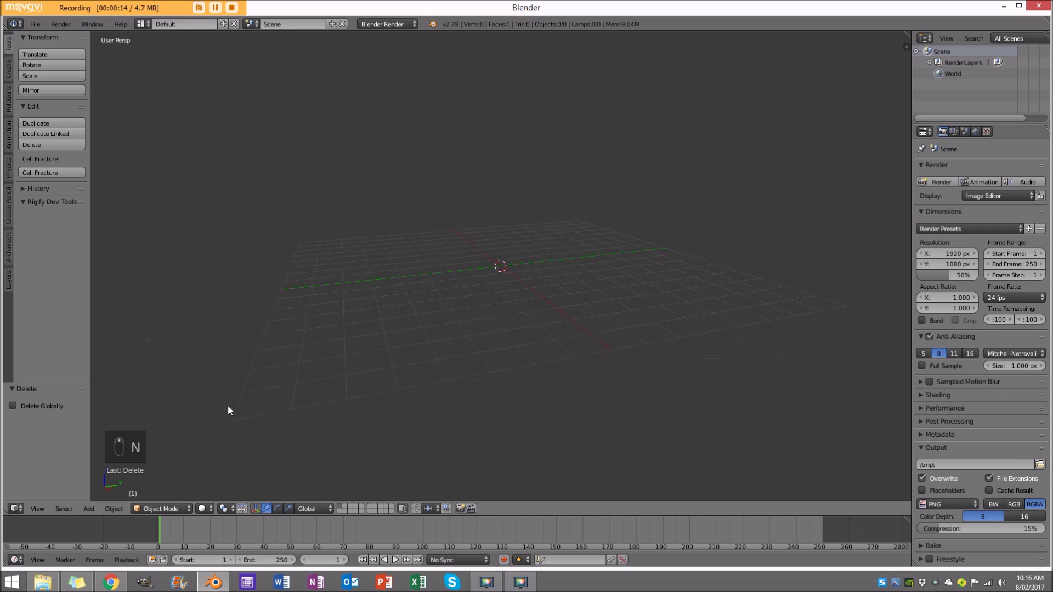
pyautogui.press('KP_5')
pyautogui.press('KP_1')
# - Add a cube mesh at the origin
pyautogui.click(87, 509)
pyautogui.moveTo(157, 497)
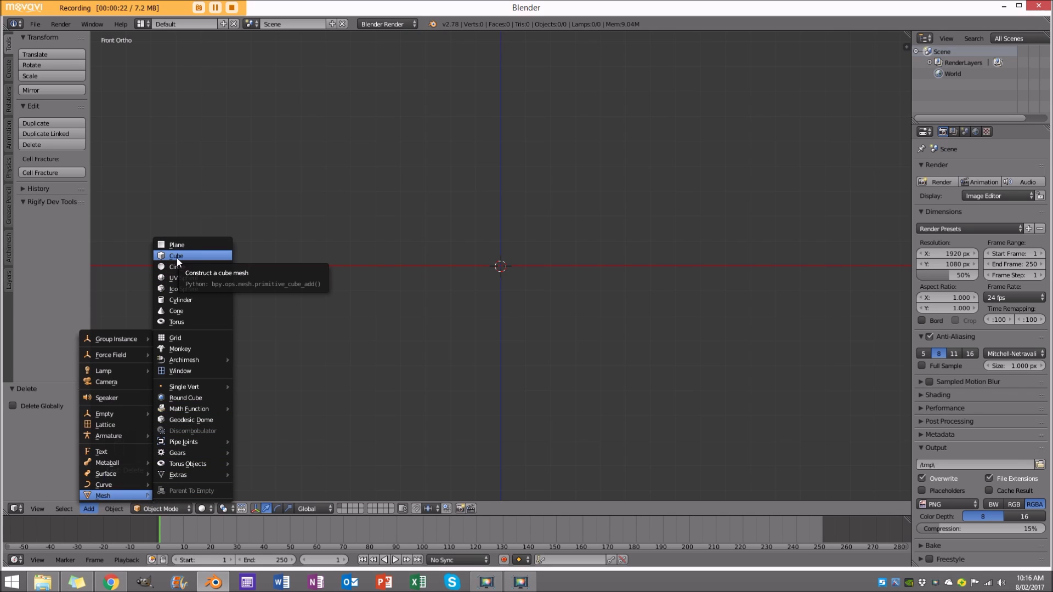
pyautogui.click(206, 255)
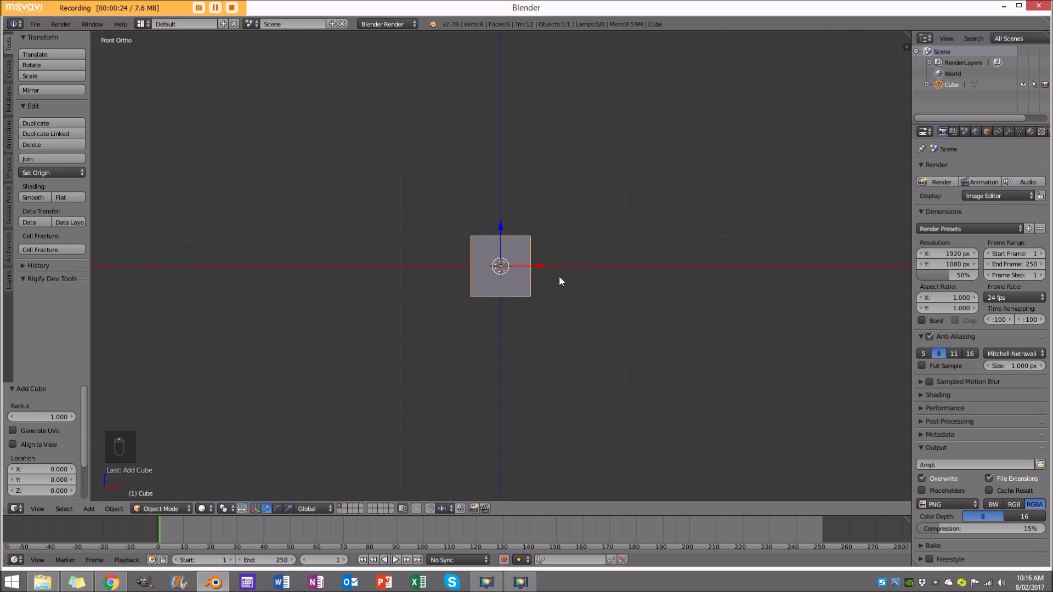
# - Add a Subdivision Surface modifier with View level 3 and apply it to the cube
pyautogui.click(1007, 132)
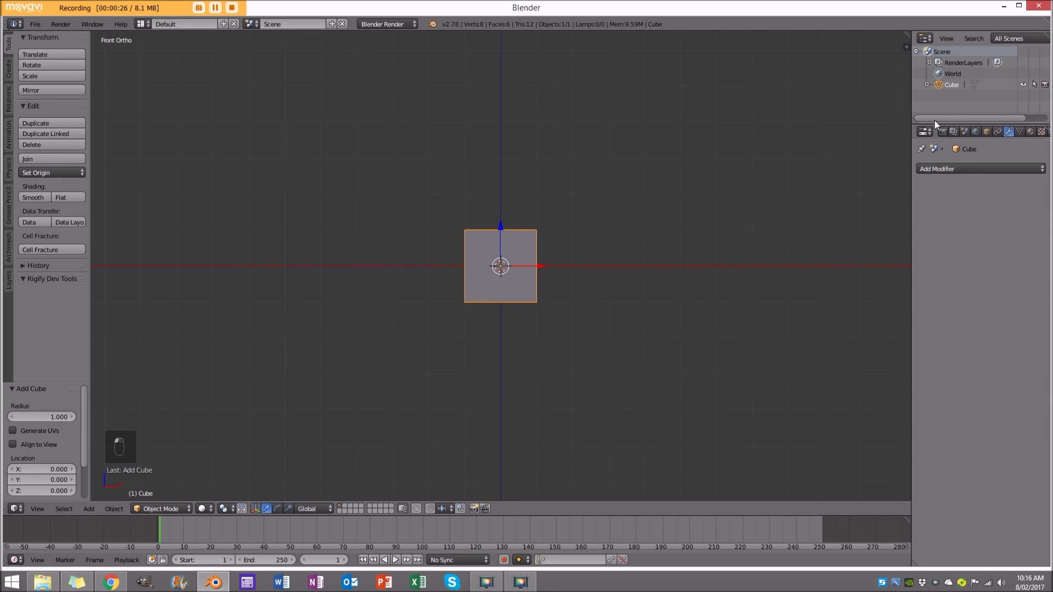
pyautogui.moveTo(910, 98); pyautogui.dragTo(858, 99)
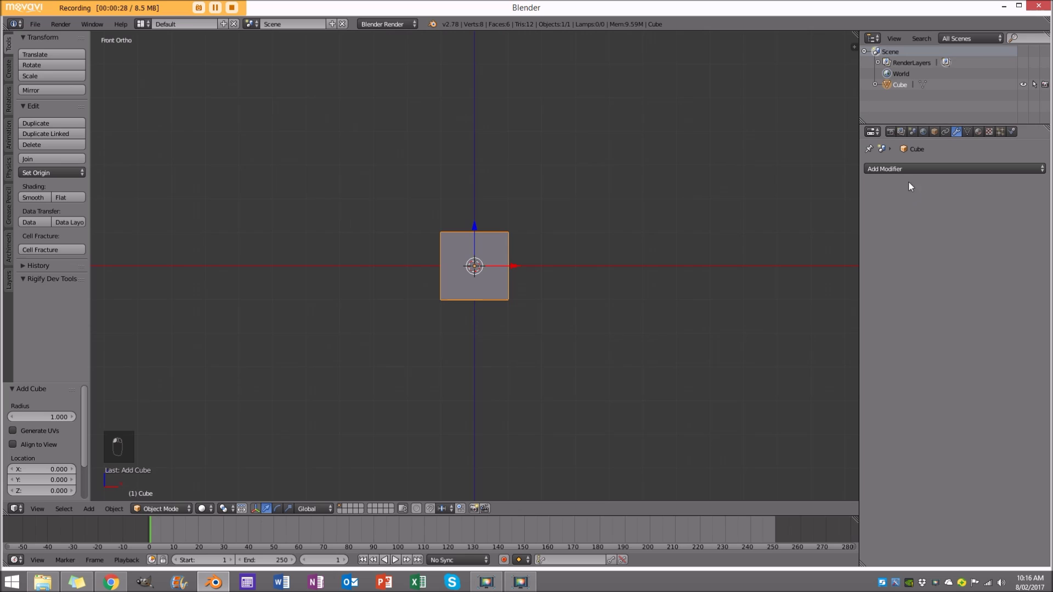
pyautogui.click(890, 167)
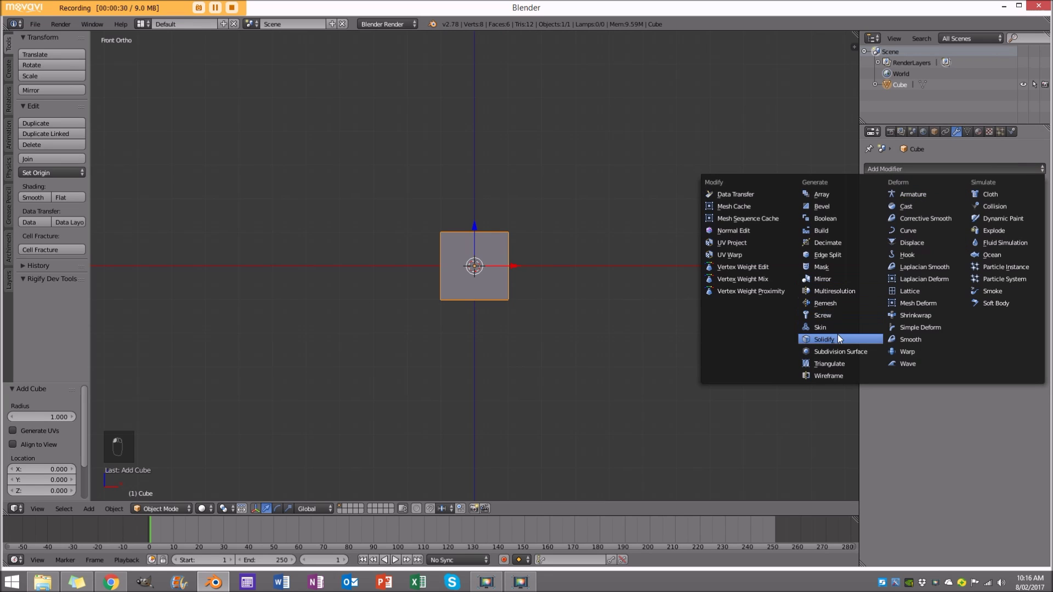
pyautogui.click(873, 351)
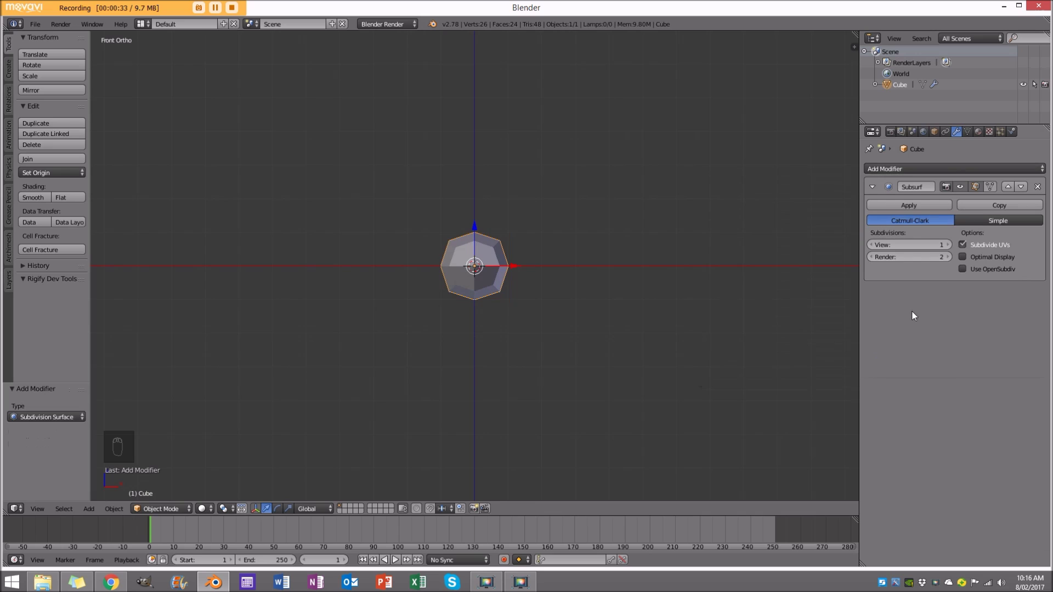
pyautogui.click(951, 245)
pyautogui.click(950, 247)
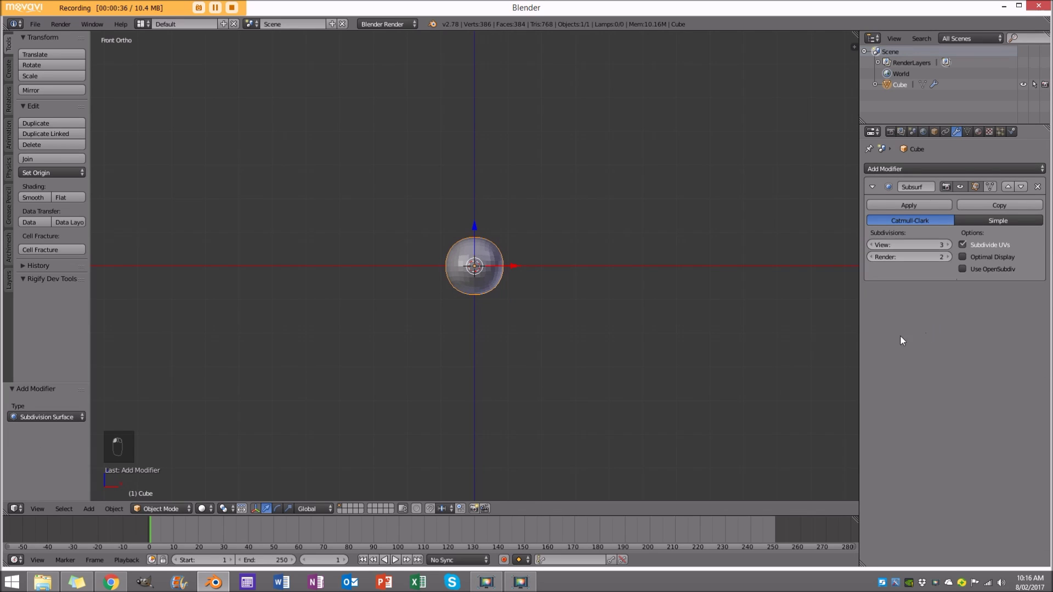
pyautogui.click(896, 207)
pyautogui.scroll(3, 434, 299)
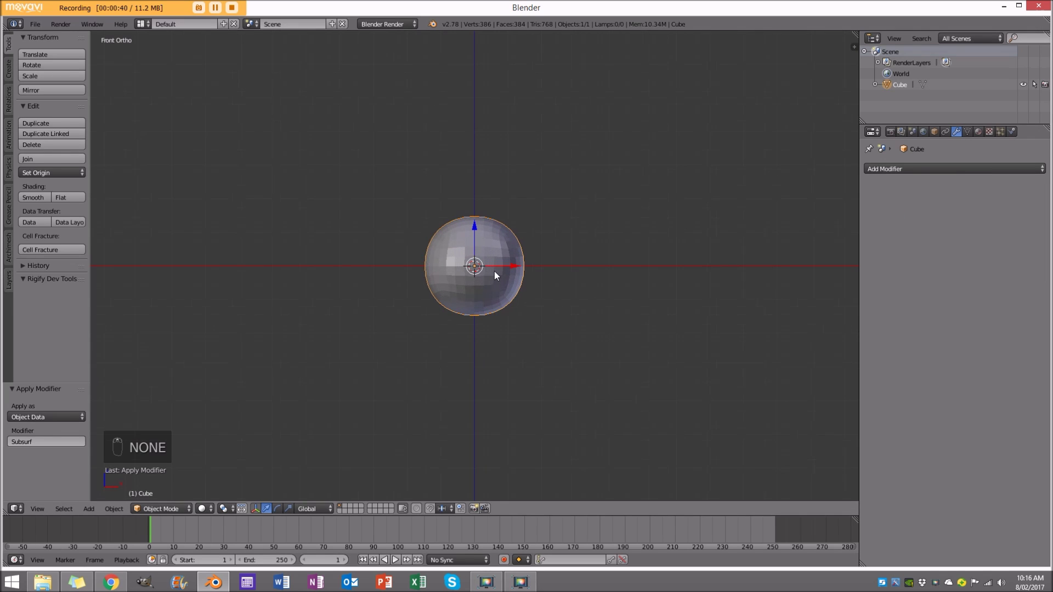
pyautogui.press('Tab')
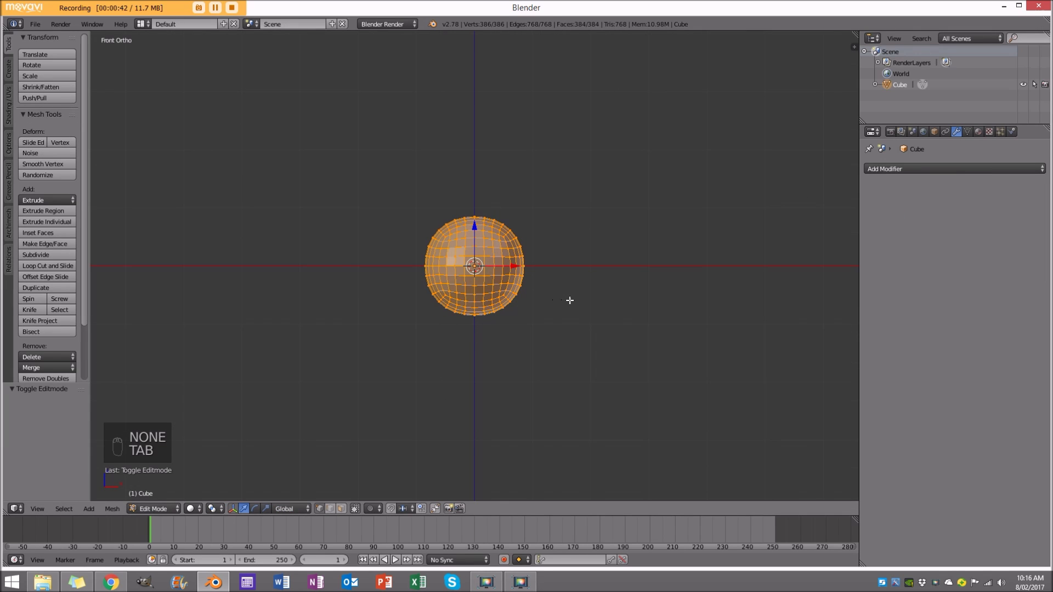
# - Round the subdivided mesh into a sphere using To Sphere at factor 1.000
pyautogui.press('z')
pyautogui.press('z')
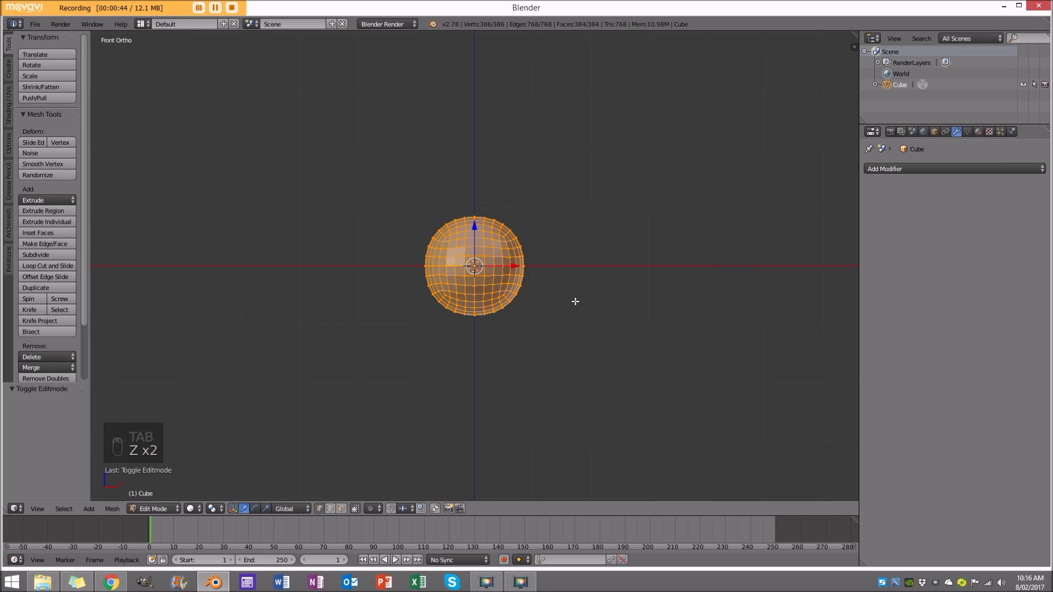
pyautogui.press('space')
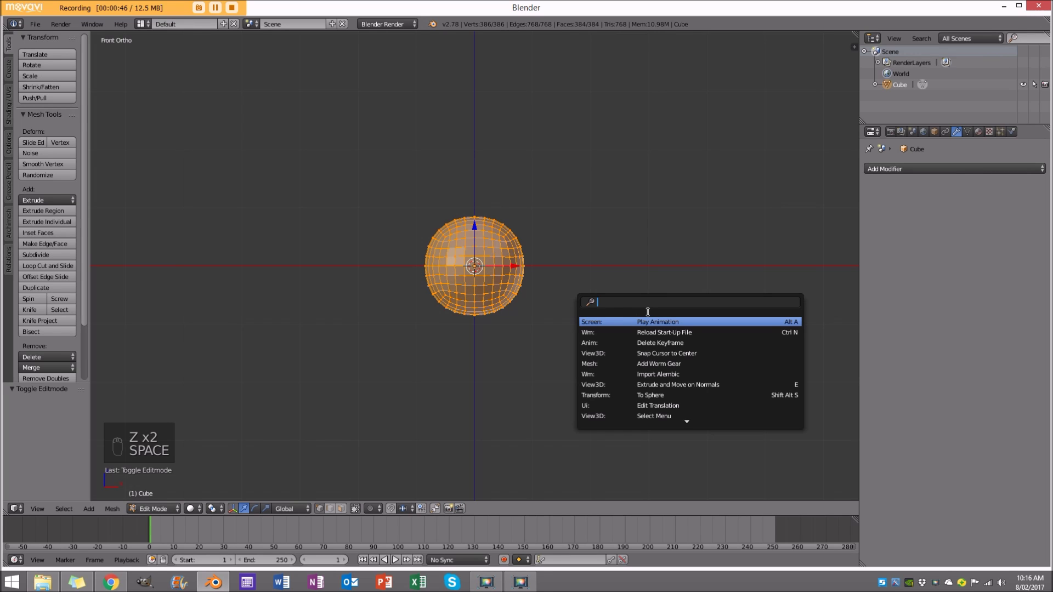
pyautogui.write('TOP')
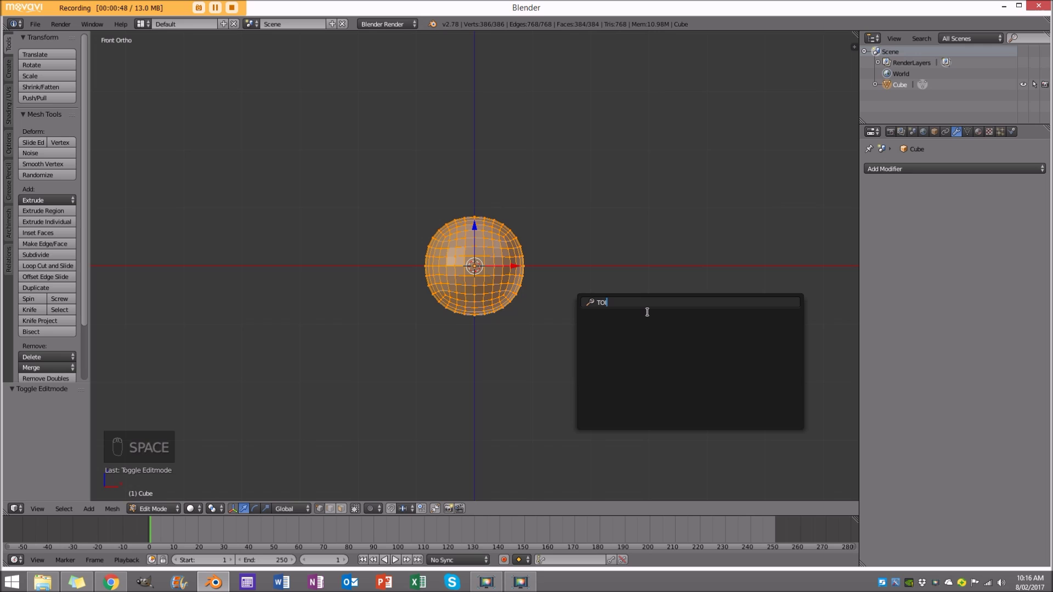
pyautogui.press('BackSpace')
pyautogui.write('SP')
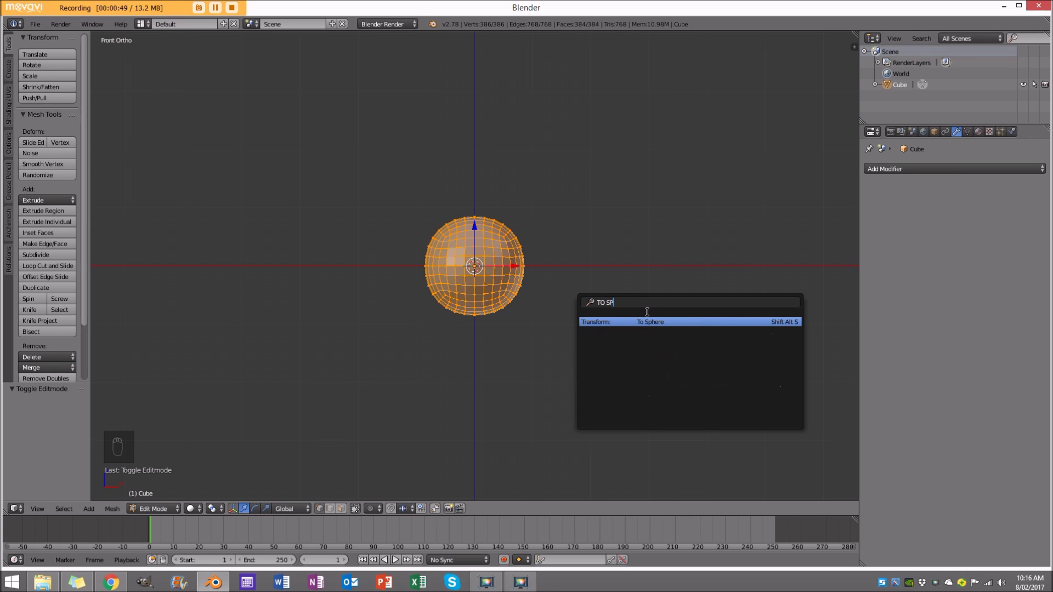
pyautogui.click(710, 322)
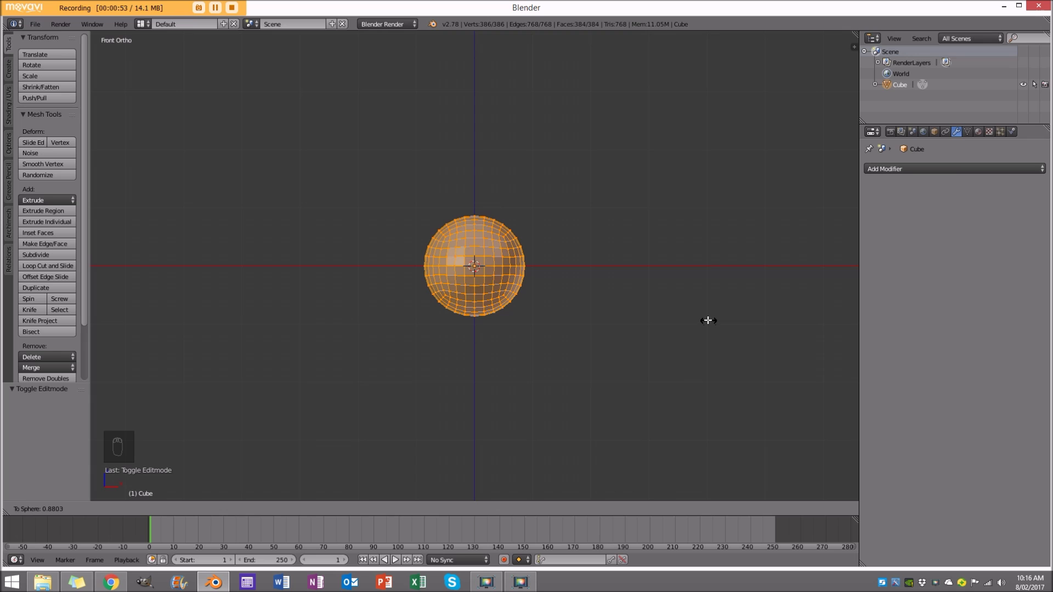
pyautogui.click(106, 461)
# - Inspect the sphere in wireframe, then return to Object Mode
pyautogui.moveTo(374, 262); pyautogui.dragTo(426, 236, button='middle')
pyautogui.press('z')
pyautogui.scroll(4, 426, 235)
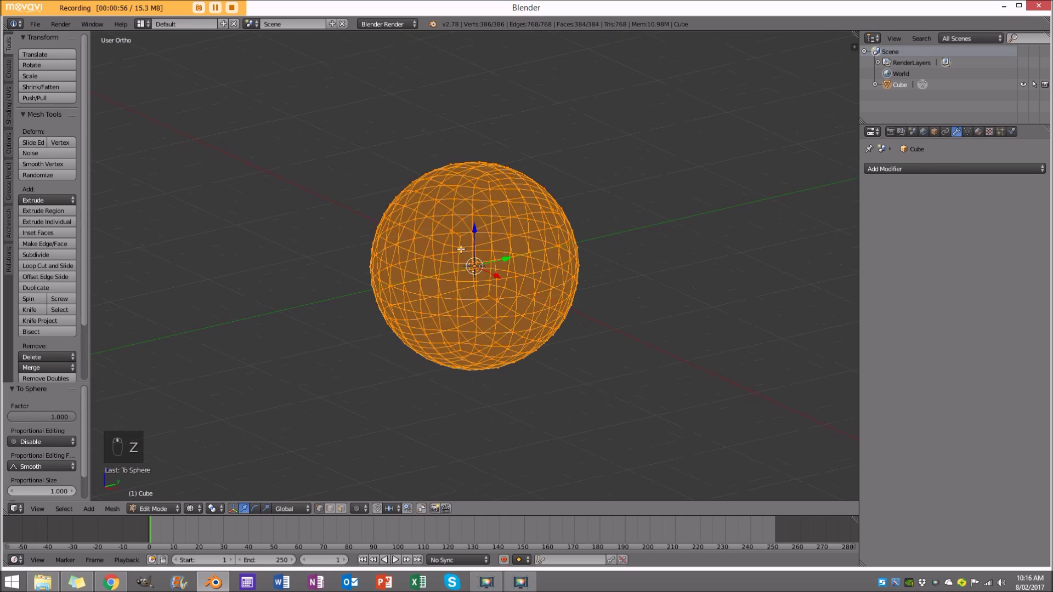
pyautogui.press('z')
pyautogui.press('Tab')
pyautogui.scroll(-3, 576, 301)
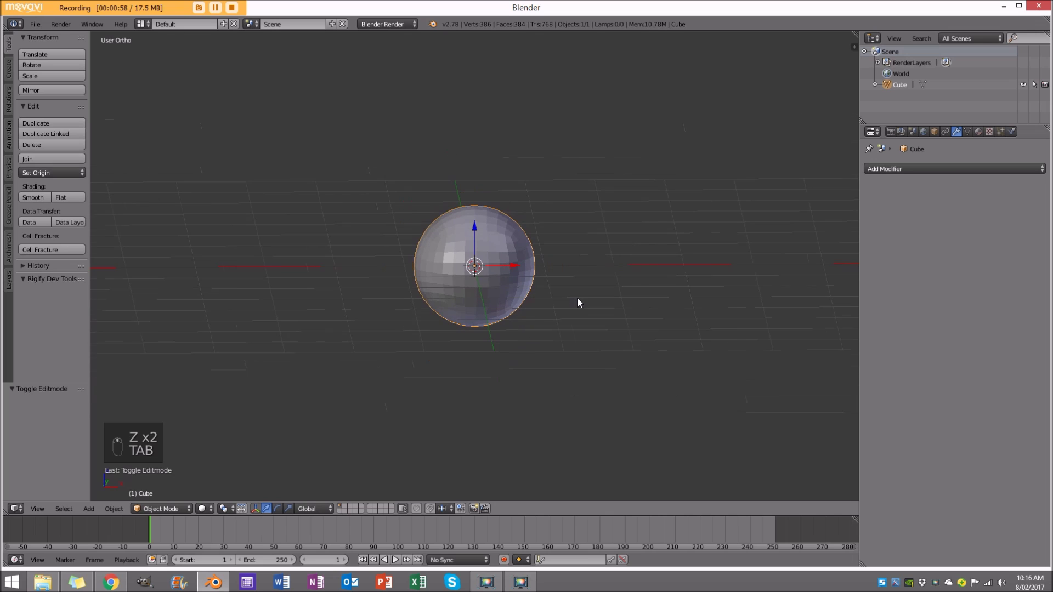
pyautogui.click(92, 508)
pyautogui.moveTo(102, 495)
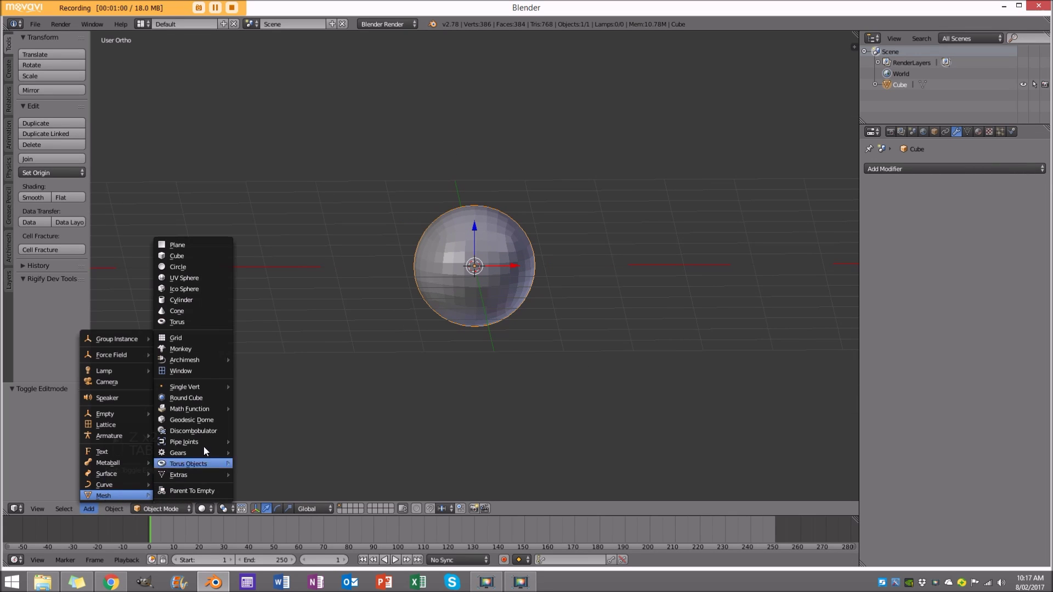
pyautogui.click(203, 277)
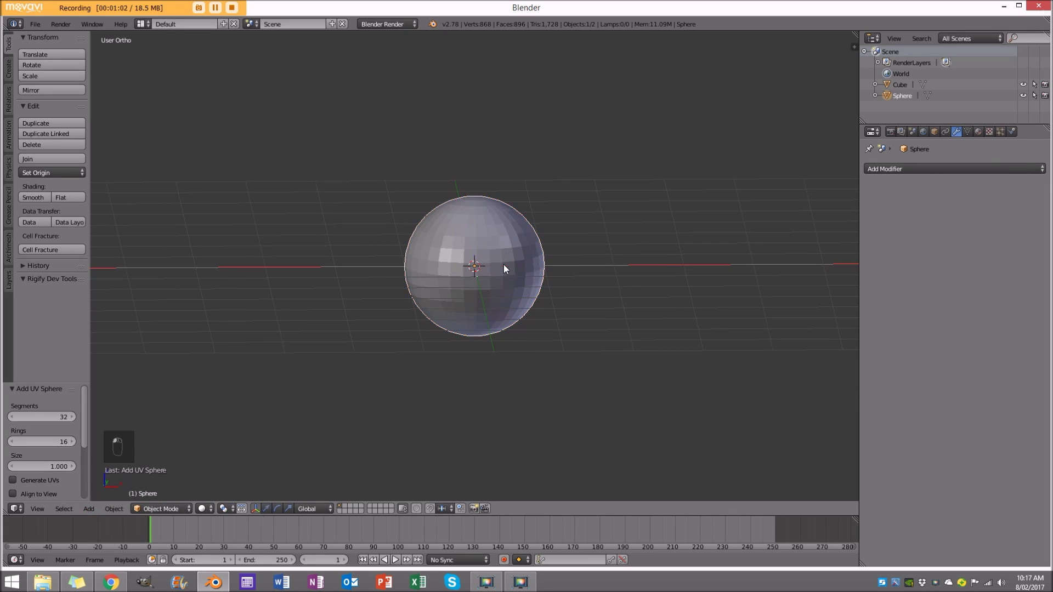
pyautogui.moveTo(504, 266); pyautogui.dragTo(631, 271)
pyautogui.press('Tab')
pyautogui.scroll(2, 628, 310)
pyautogui.moveTo(628, 311); pyautogui.dragTo(721, 241, button='middle')
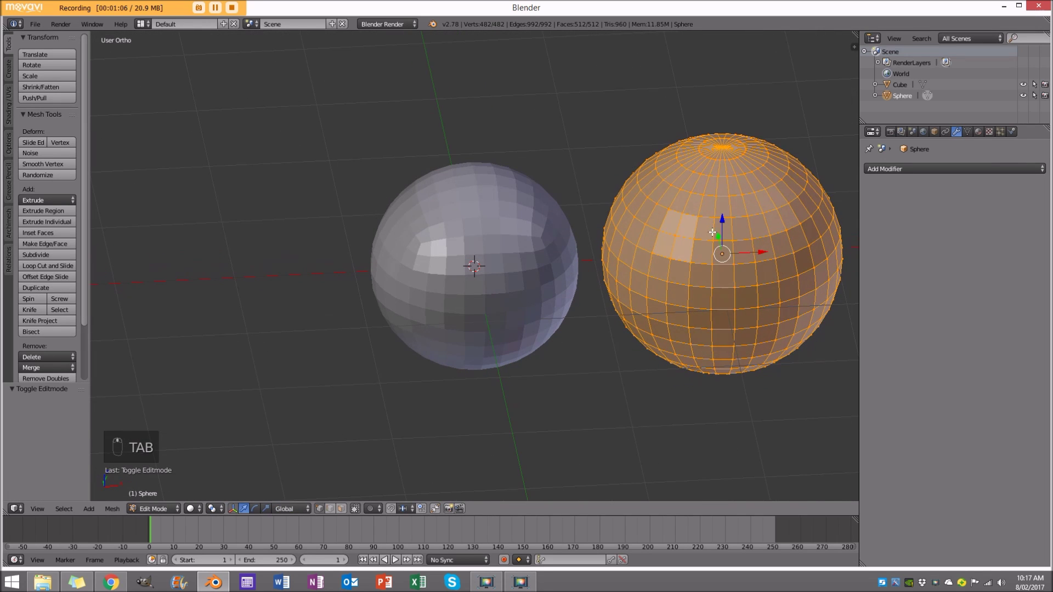
pyautogui.press('Tab')
pyautogui.press('x')
pyautogui.press('x')
pyautogui.press('x')
pyautogui.click(686, 347)
pyautogui.moveTo(551, 304); pyautogui.dragTo(496, 294, button='middle')
pyautogui.rightClick(522, 198)
pyautogui.press('KP_1')
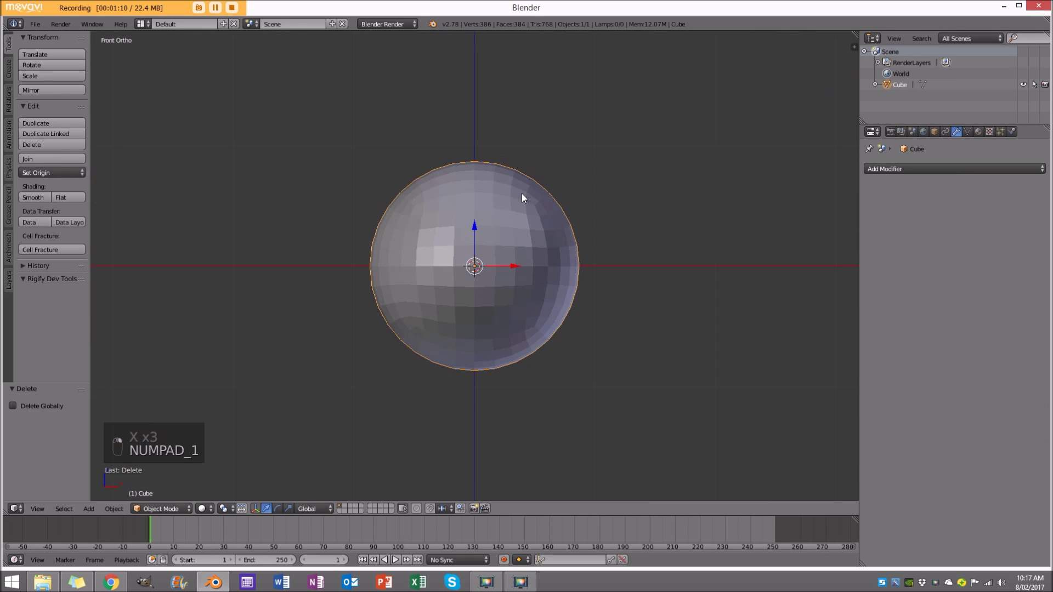
# - Apply smooth shading to the sphere and set the render engine to Cycles Render
pyautogui.press('z')
pyautogui.scroll(-1, 549, 285)
pyautogui.moveTo(488, 259); pyautogui.dragTo(442, 298, button='middle')
pyautogui.press('KP_1')
pyautogui.press('z')
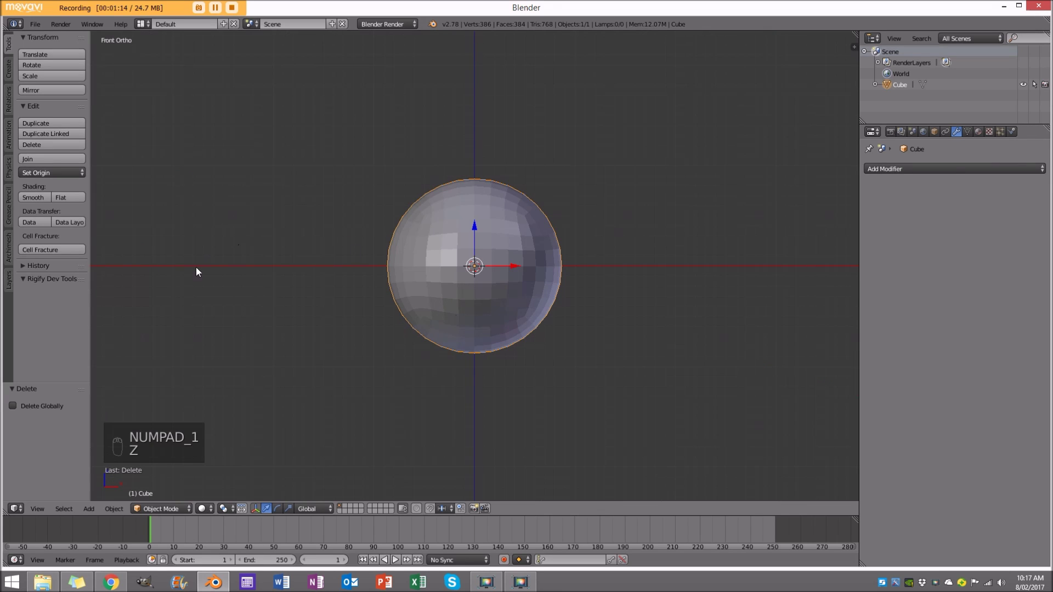
pyautogui.click(32, 198)
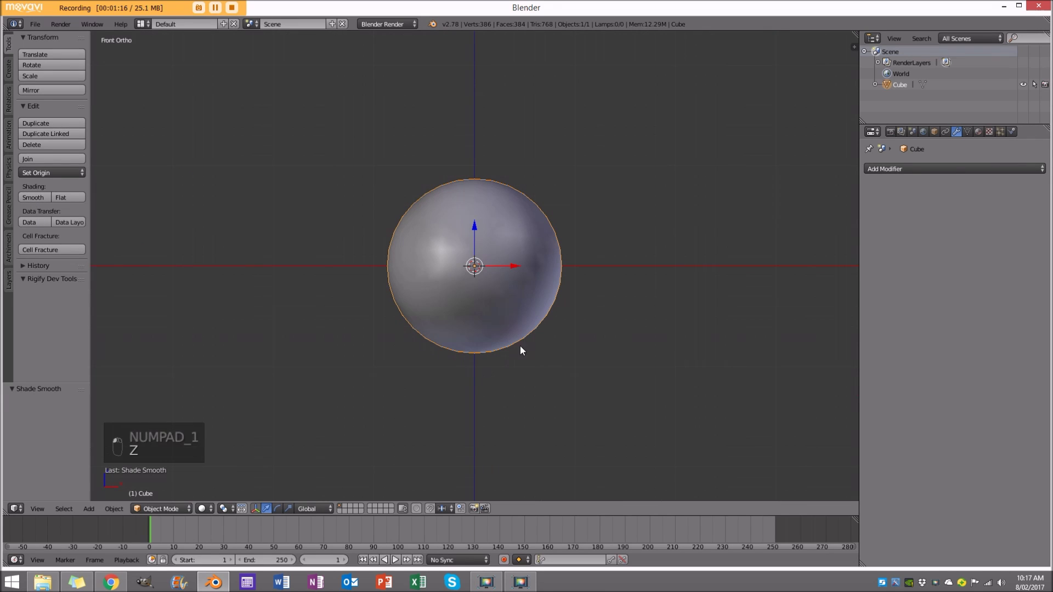
pyautogui.click(384, 24)
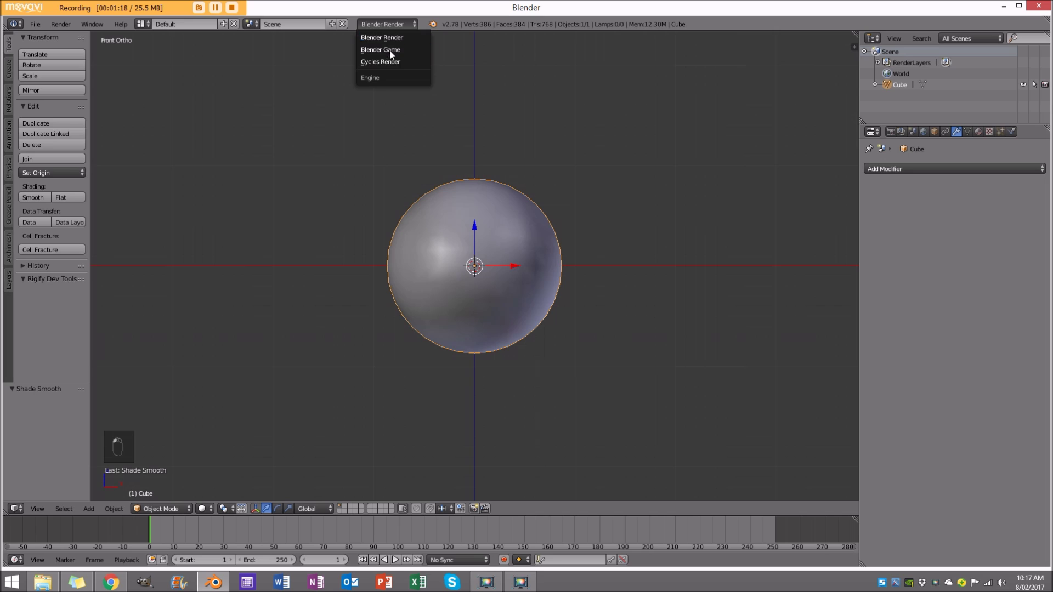
pyautogui.click(384, 62)
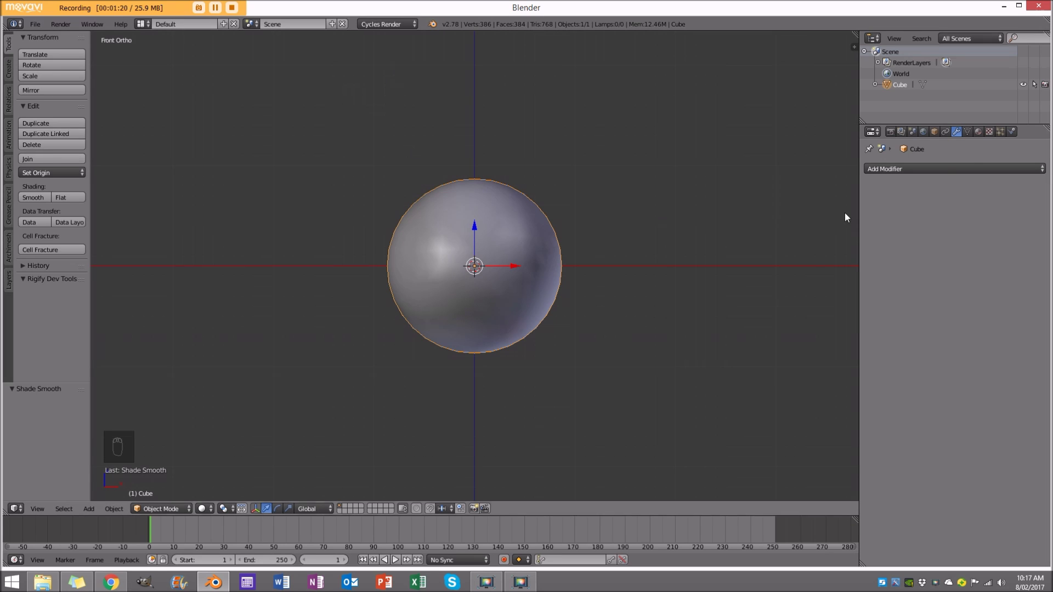
# - Create a new material for the Cube named WHITE
pyautogui.click(979, 131)
pyautogui.click(933, 204)
pyautogui.write('WHITE')
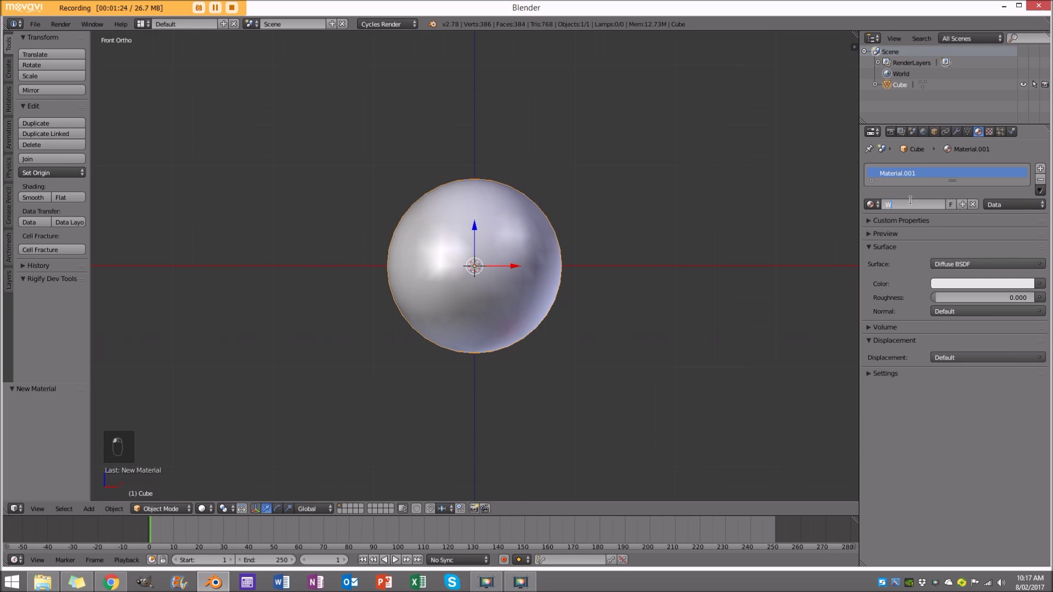
pyautogui.press('Return')
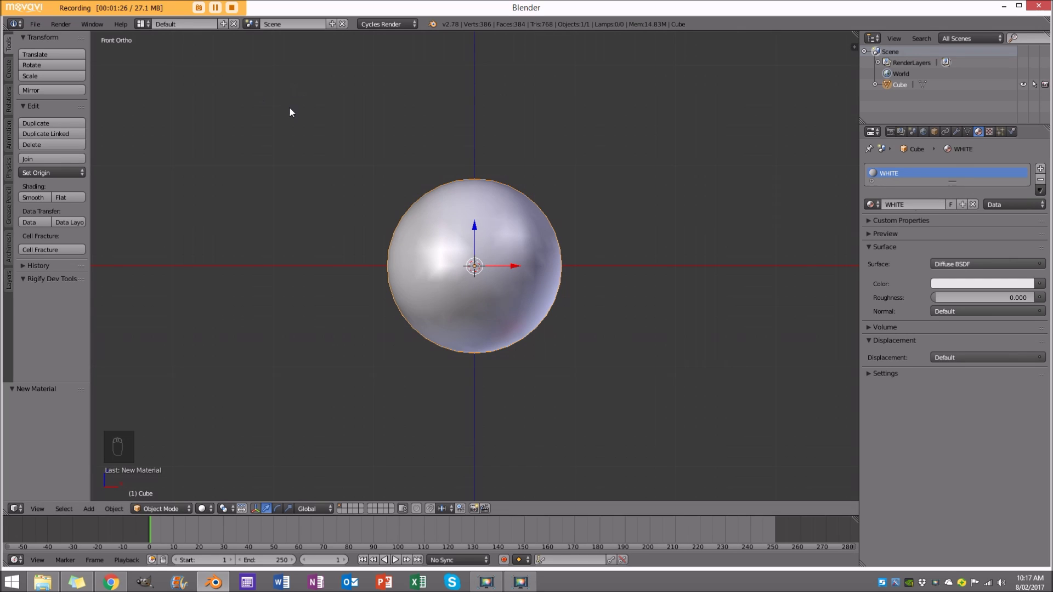
# - Select the two equator face rings and assign them a new material in a second slot
pyautogui.press('Tab')
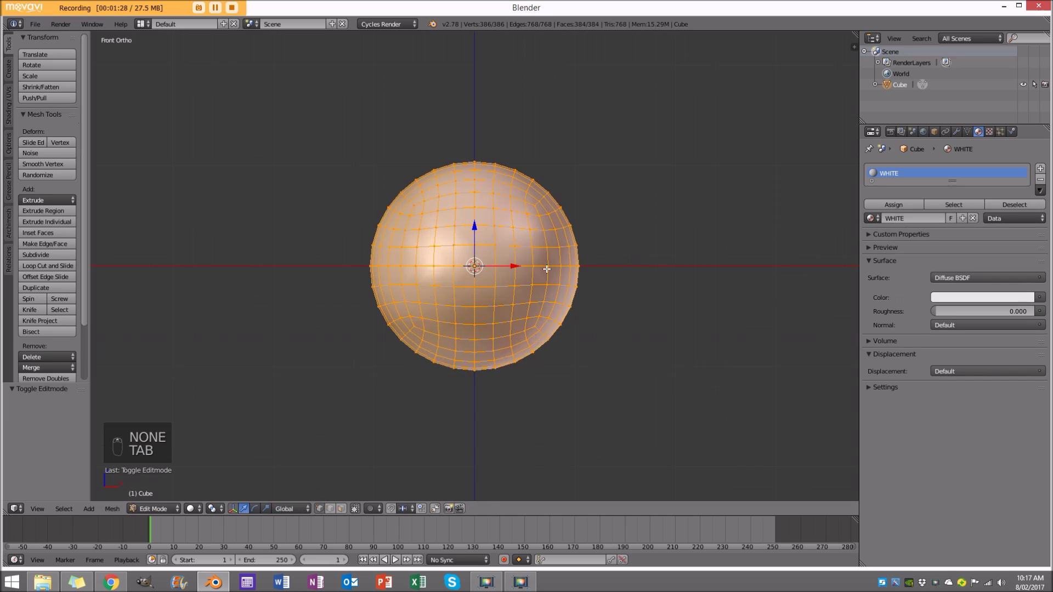
pyautogui.scroll(2, 496, 239)
pyautogui.press('a')
pyautogui.press('a')
pyautogui.keyDown('alt'); pyautogui.keyDown('shift'); pyautogui.click(495, 242); pyautogui.keyUp('shift'); pyautogui.keyUp('alt')
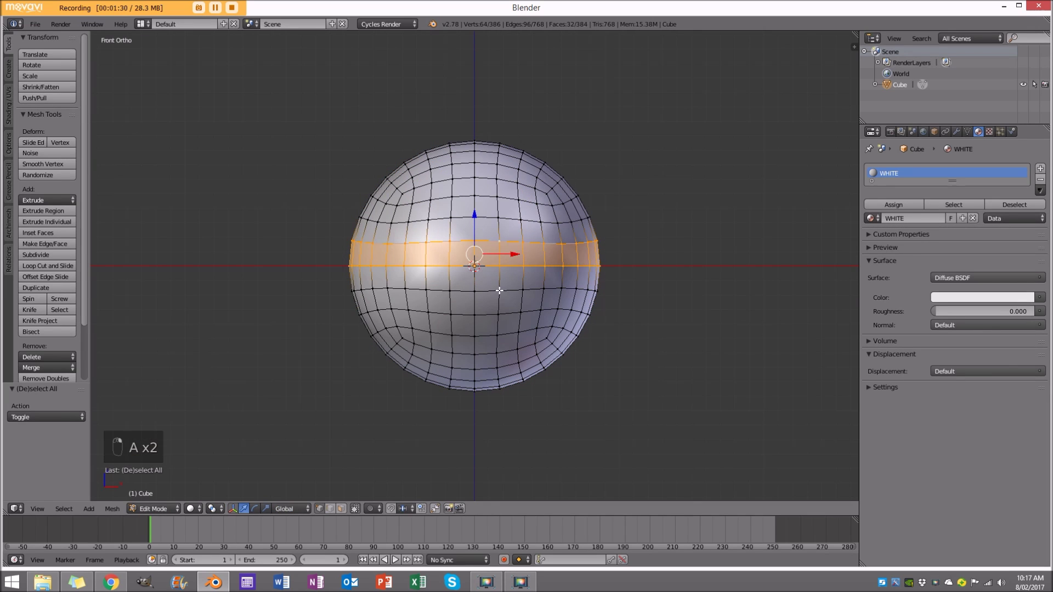
pyautogui.keyDown('alt'); pyautogui.keyDown('shift'); pyautogui.click(499, 290); pyautogui.keyUp('shift'); pyautogui.keyUp('alt')
pyautogui.click(1041, 169)
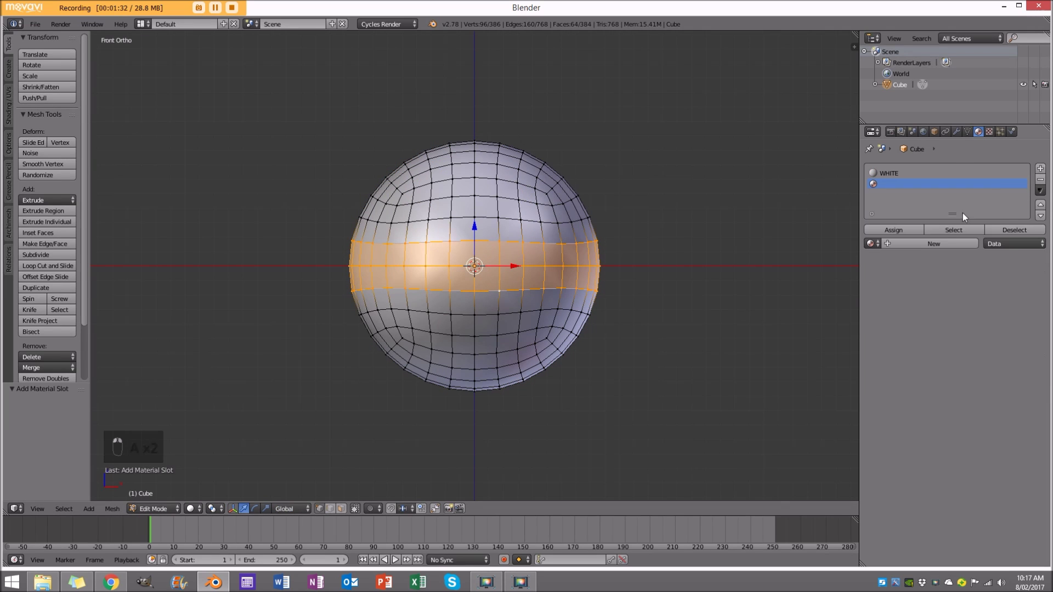
pyautogui.click(939, 243)
pyautogui.click(906, 231)
# - Colour the band's material blue and sample the same blue as its viewport colour
pyautogui.click(952, 324)
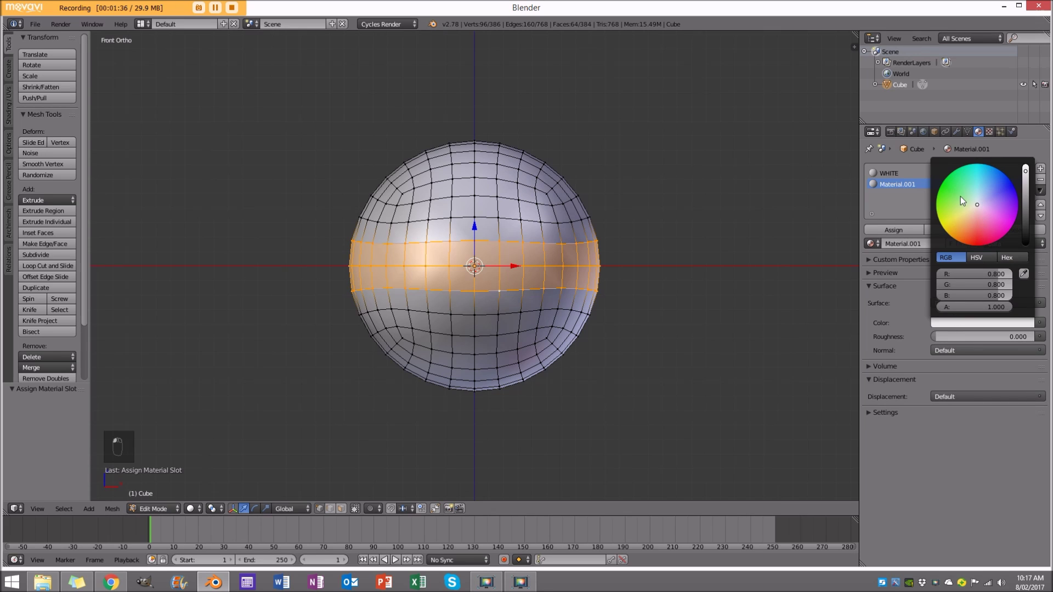
pyautogui.click(1002, 185)
pyautogui.click(885, 413)
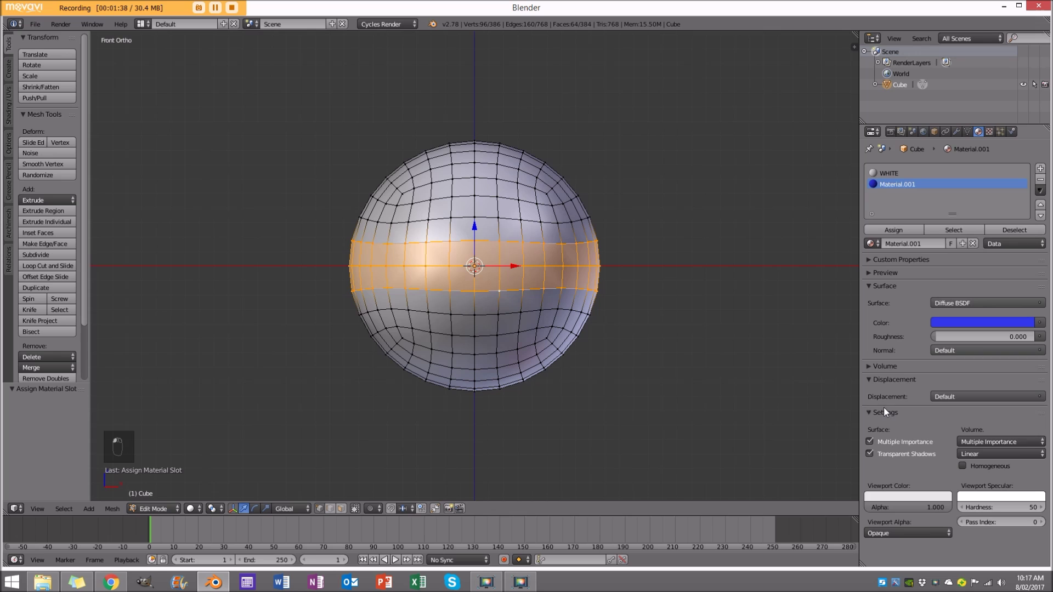
pyautogui.click(900, 497)
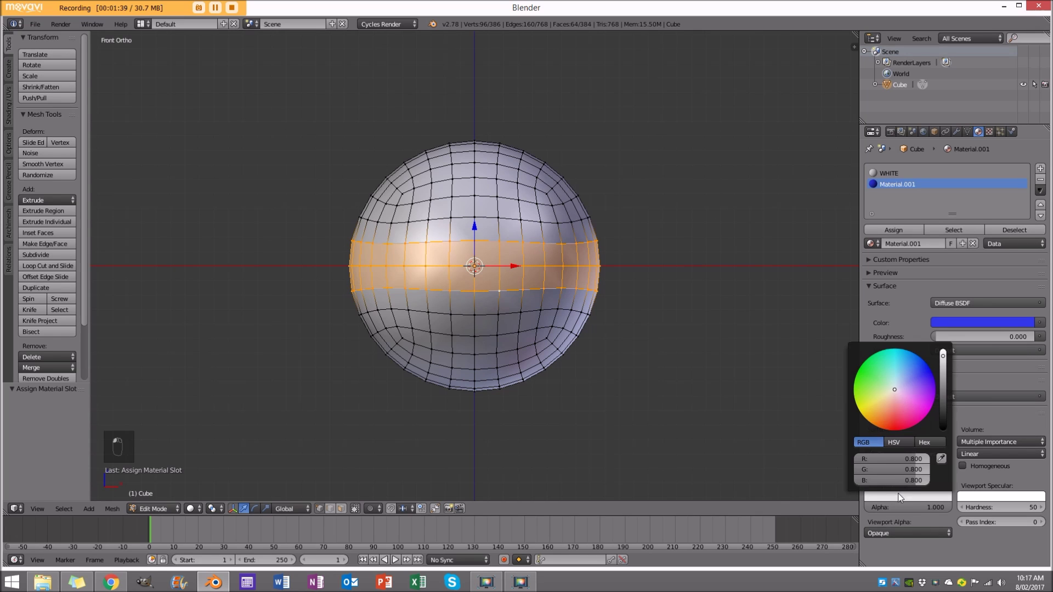
pyautogui.click(942, 459)
pyautogui.click(983, 322)
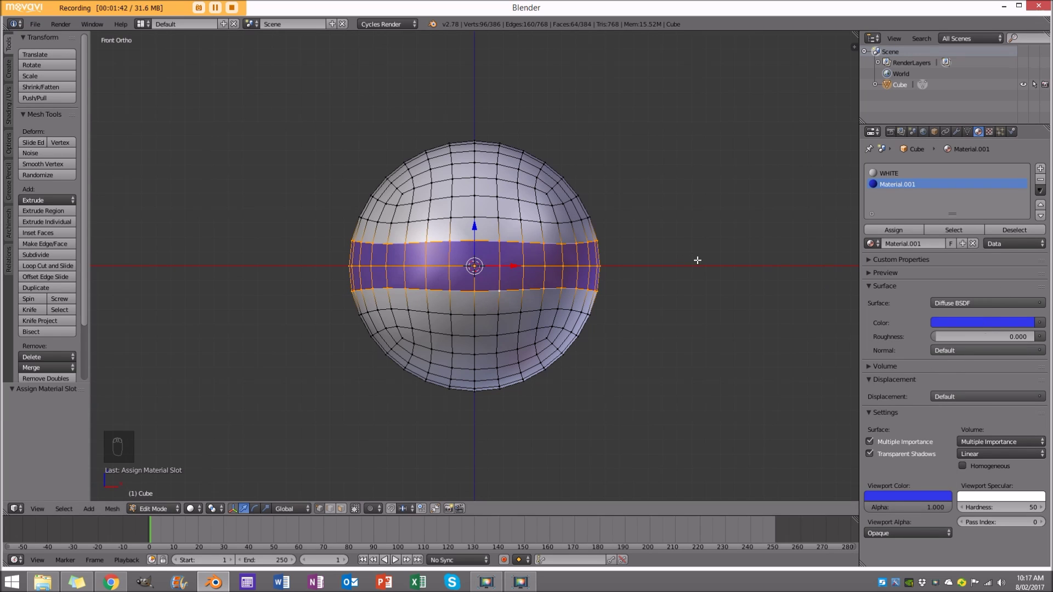
# - Select a vertical column of faces, excluding the part crossing the blue equator
pyautogui.press('a')
pyautogui.keyDown('alt'); pyautogui.rightClick(496, 221); pyautogui.keyUp('alt')
pyautogui.keyDown('alt'); pyautogui.keyDown('shift'); pyautogui.rightClick(476, 226); pyautogui.keyUp('shift'); pyautogui.keyUp('alt')
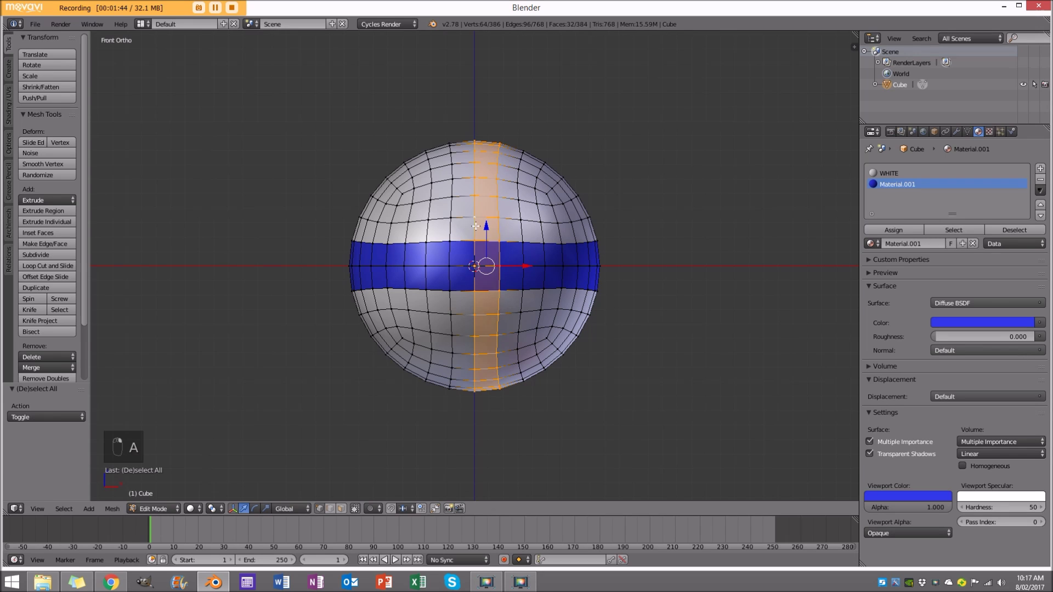
pyautogui.keyDown('alt'); pyautogui.keyDown('shift'); pyautogui.rightClick(453, 227); pyautogui.keyUp('shift'); pyautogui.keyUp('alt')
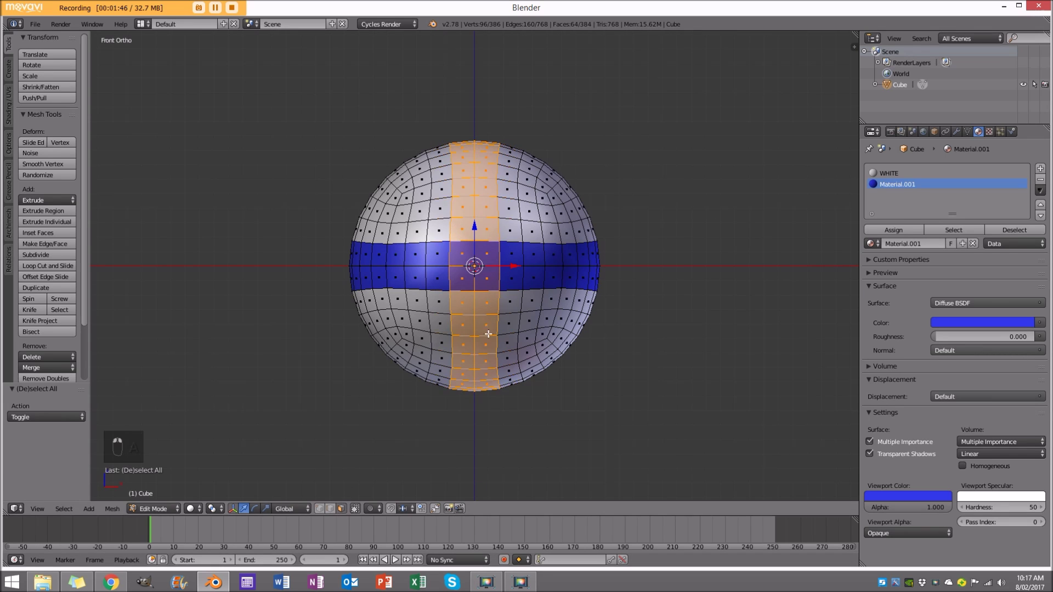
pyautogui.press('z')
pyautogui.press('c')
pyautogui.moveTo(497, 272)
pyautogui.mouseDown(button='middle')
pyautogui.moveTo(452, 269)
pyautogui.moveTo(511, 271)
pyautogui.mouseUp(button='middle')
pyautogui.rightClick(511, 270)
# - Add a third material slot with a new material named red, assigned to the column
pyautogui.click(1040, 168)
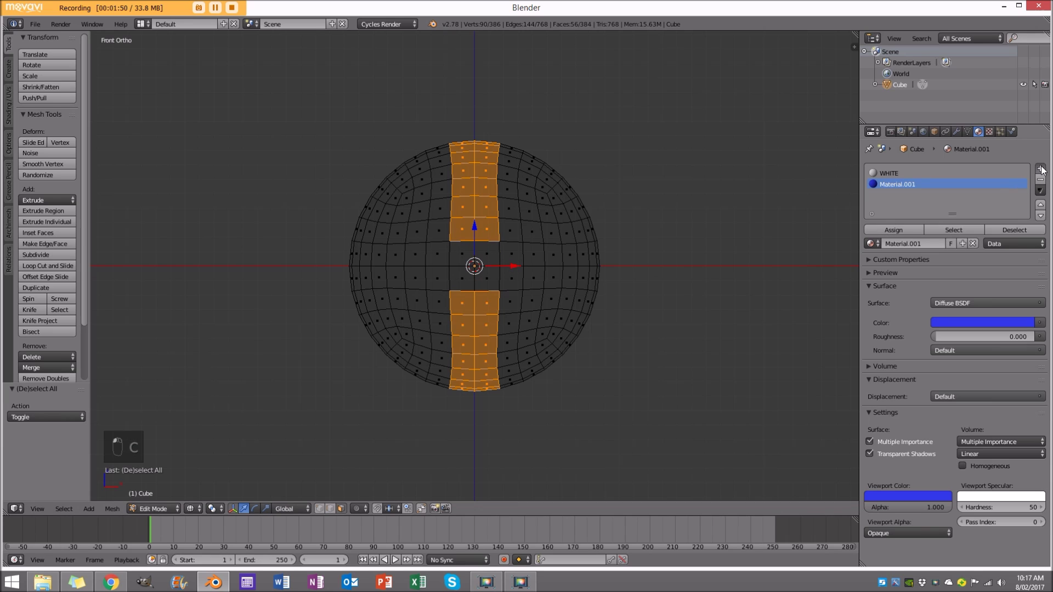
pyautogui.click(914, 243)
pyautogui.click(908, 246)
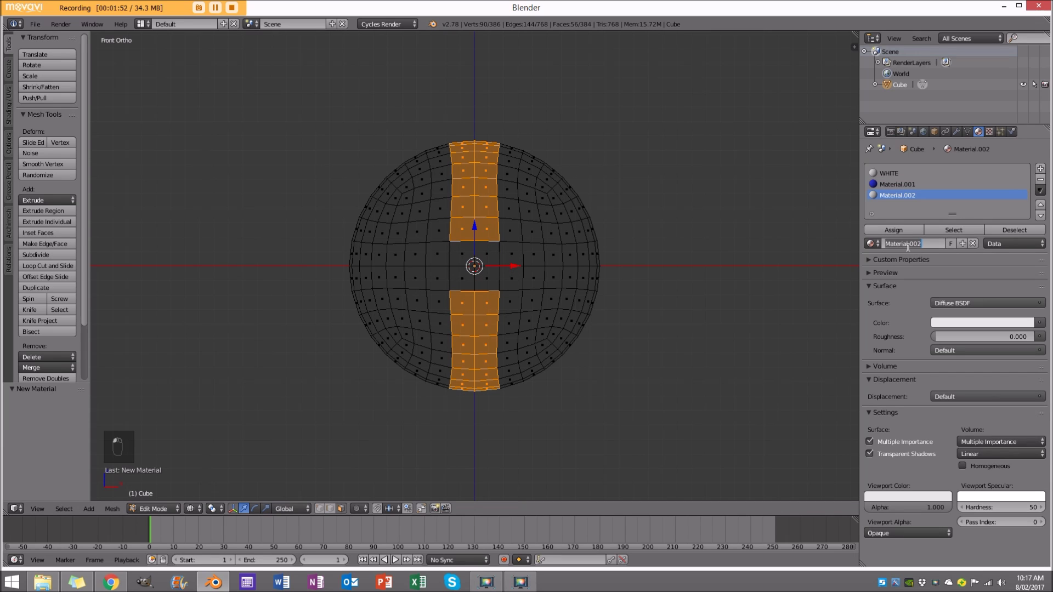
pyautogui.write('re')
pyautogui.press('Return')
pyautogui.click(893, 230)
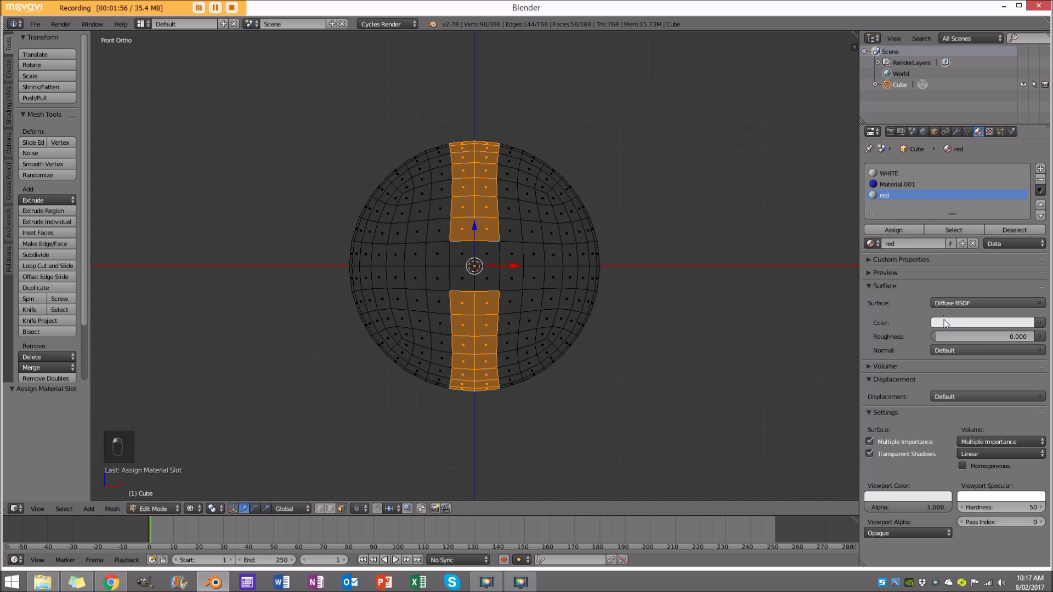
# - Set the red material's colour to red and open its viewport colour
pyautogui.click(945, 322)
pyautogui.click(970, 235)
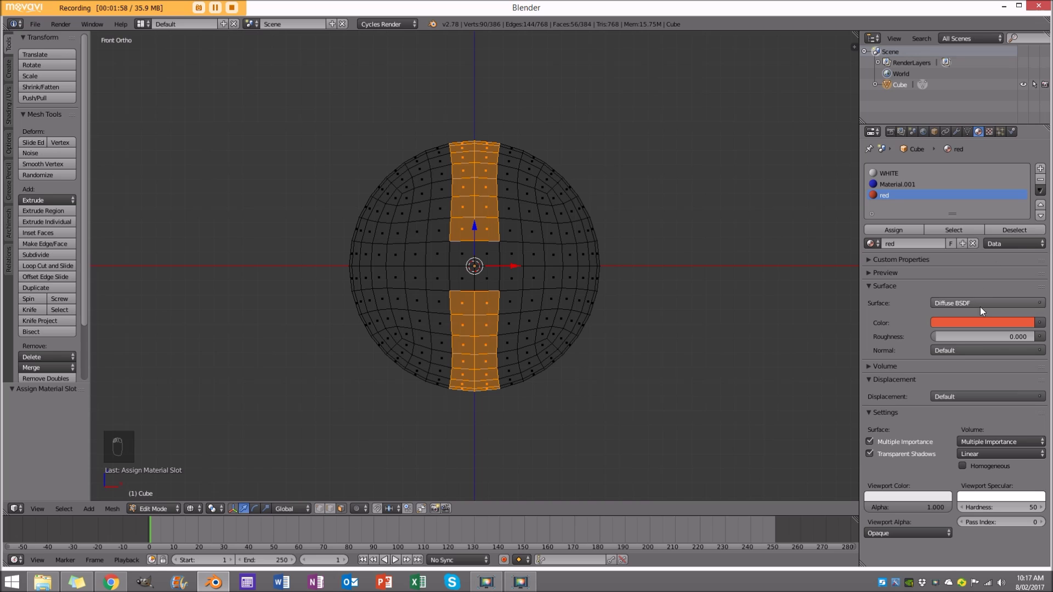
pyautogui.click(981, 323)
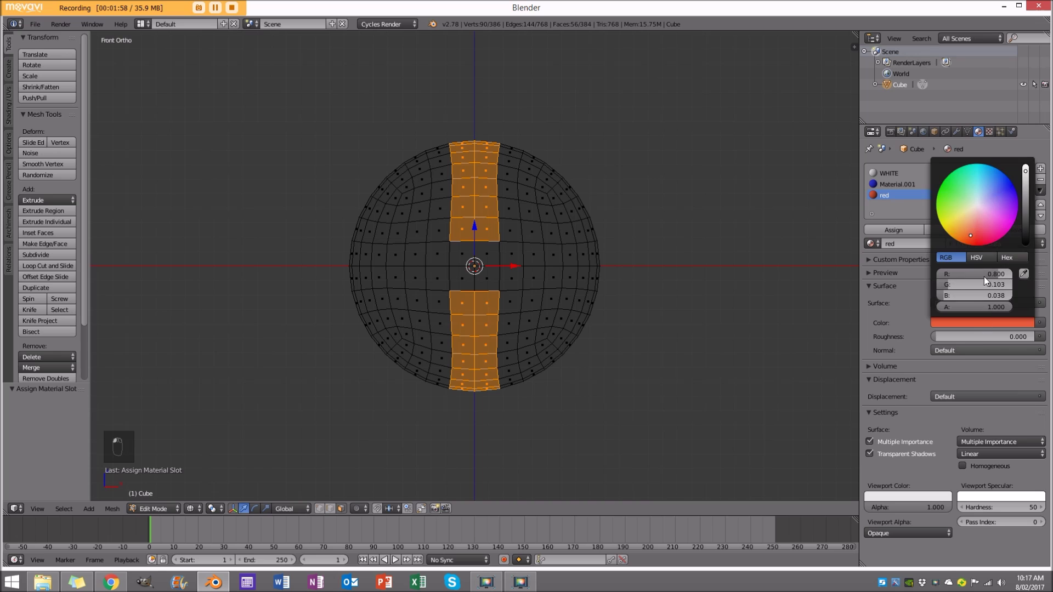
pyautogui.click(902, 496)
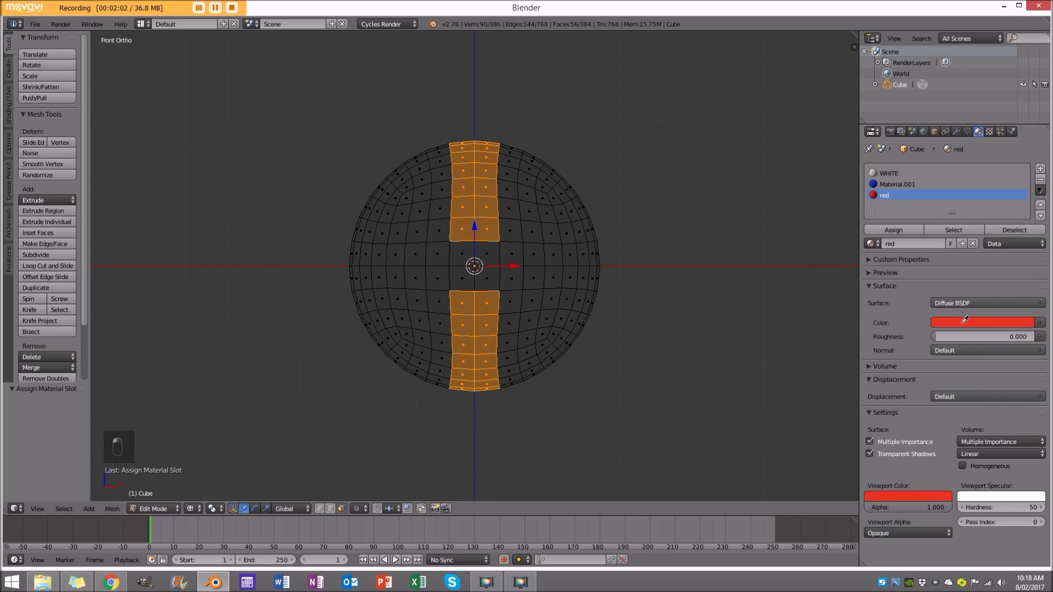
# - Return to Object Mode in solid display and view the coloured sphere
pyautogui.press('z')
pyautogui.press('Tab')
pyautogui.press('a')
pyautogui.press('a')
pyautogui.moveTo(559, 261); pyautogui.dragTo(470, 331, button='middle')
pyautogui.press('KP_1')
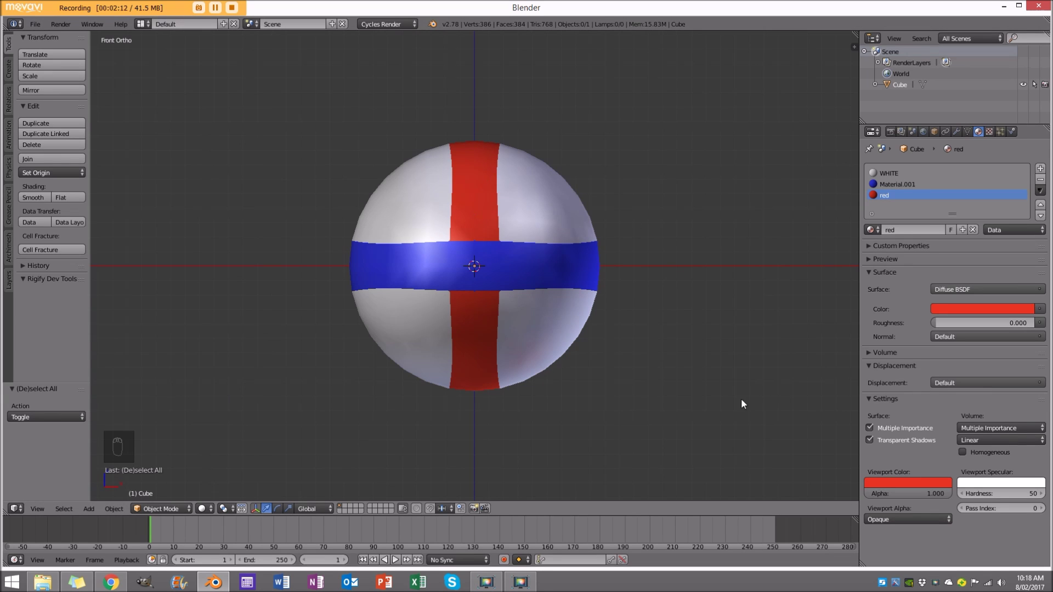
pyautogui.moveTo(444, 183); pyautogui.dragTo(490, 226, button='middle')
# - Add a Lattice object at the origin and show the scene in wireframe
pyautogui.press('KP_1')
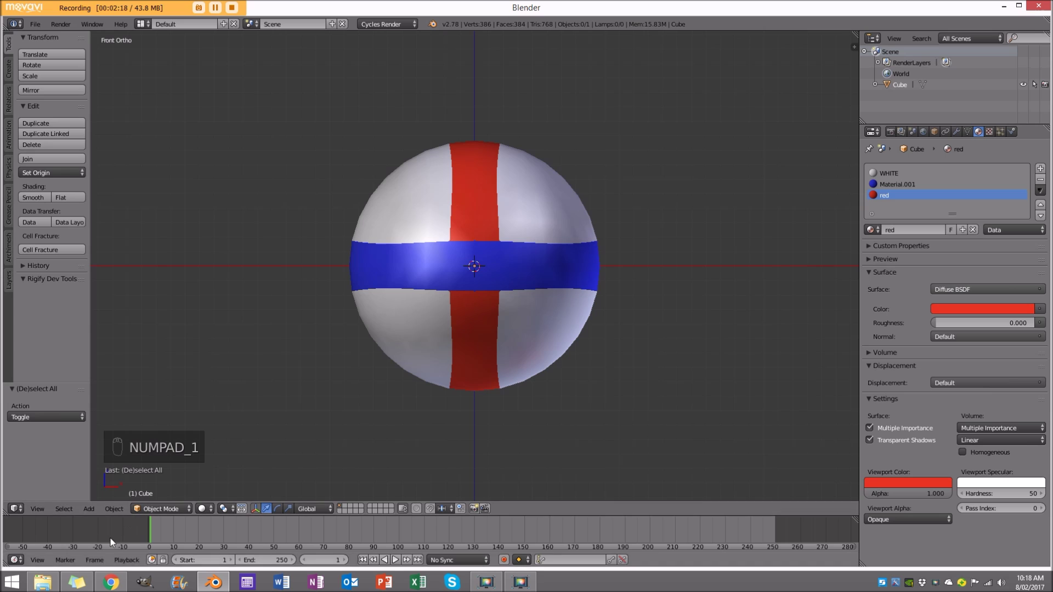
pyautogui.click(89, 509)
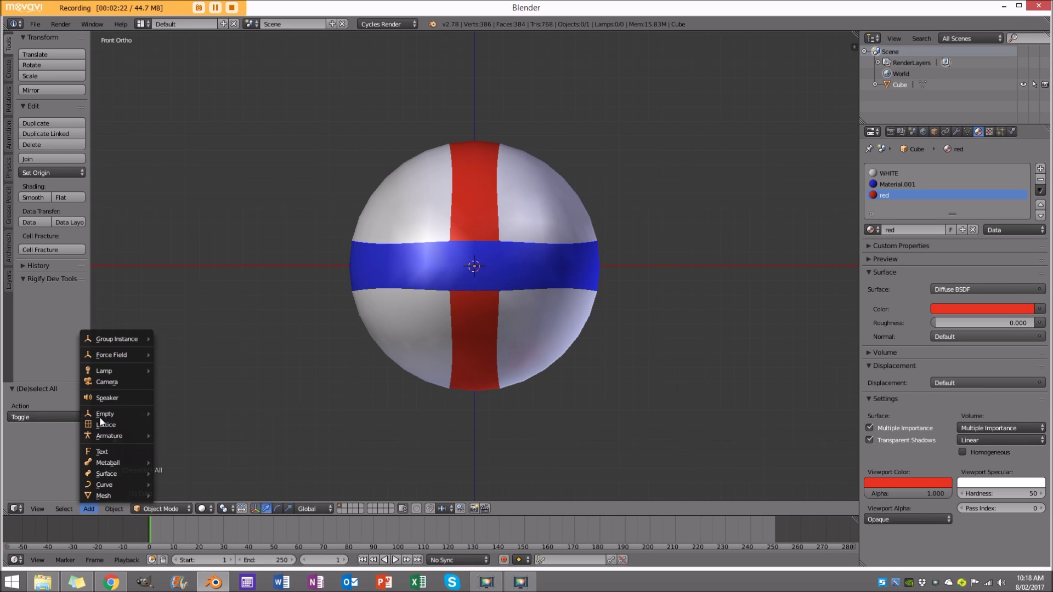
pyautogui.click(124, 423)
pyautogui.press('z')
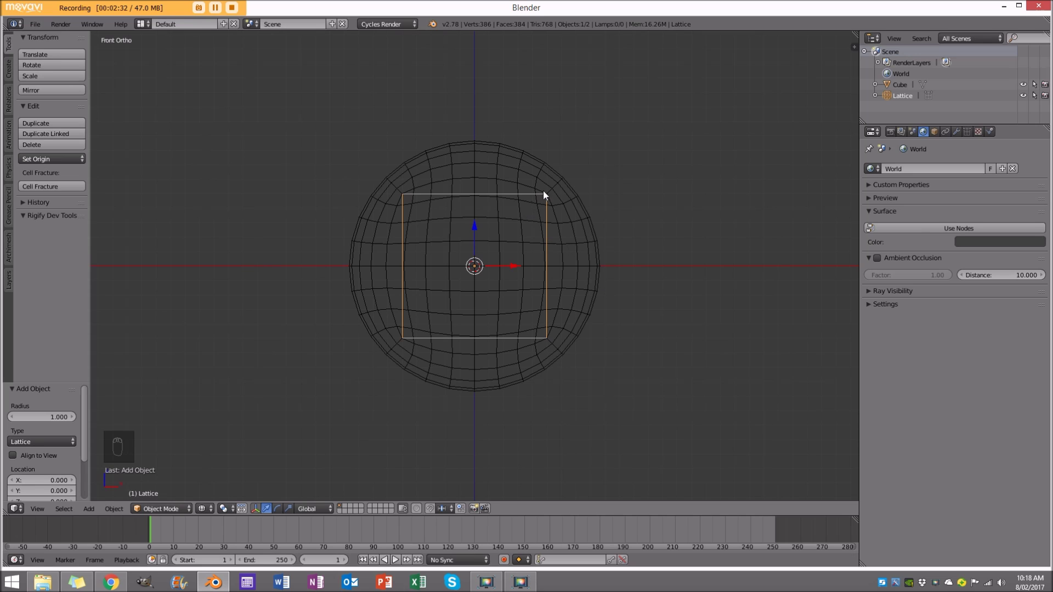
# - Scale the lattice up, first to 1.555 and again, until it surrounds the sphere
pyautogui.moveTo(553, 131); pyautogui.dragTo(600, 189, button='middle')
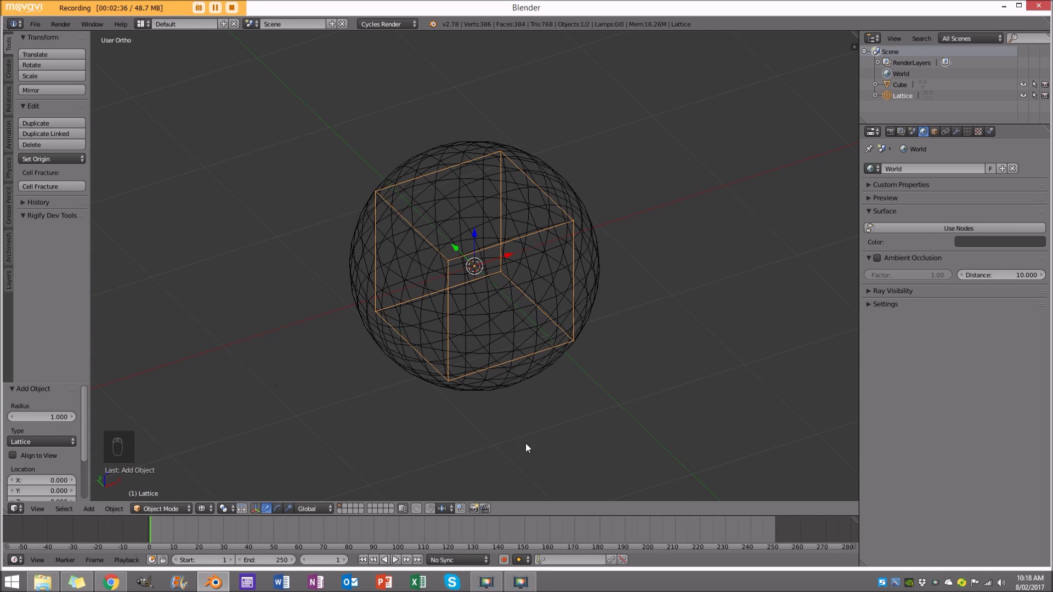
pyautogui.press('KP_1')
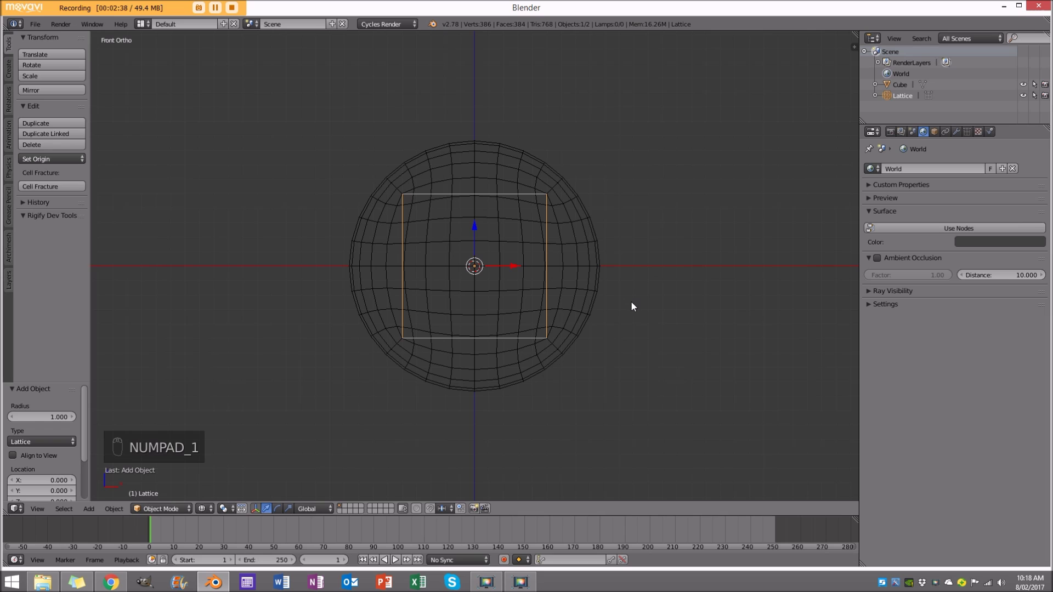
pyautogui.press('s')
pyautogui.click(701, 333)
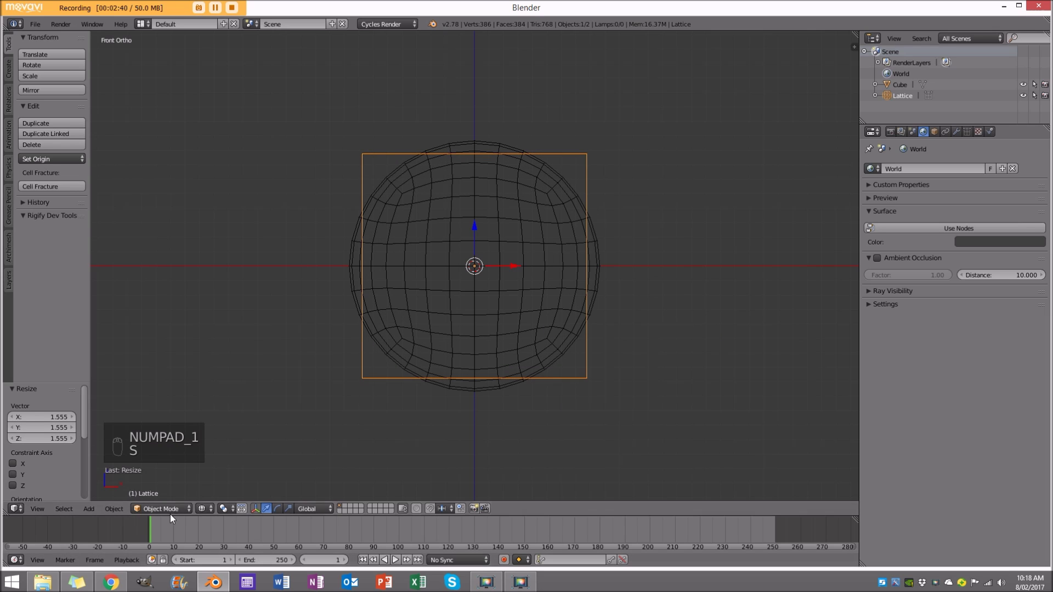
pyautogui.press('s')
pyautogui.click(752, 386)
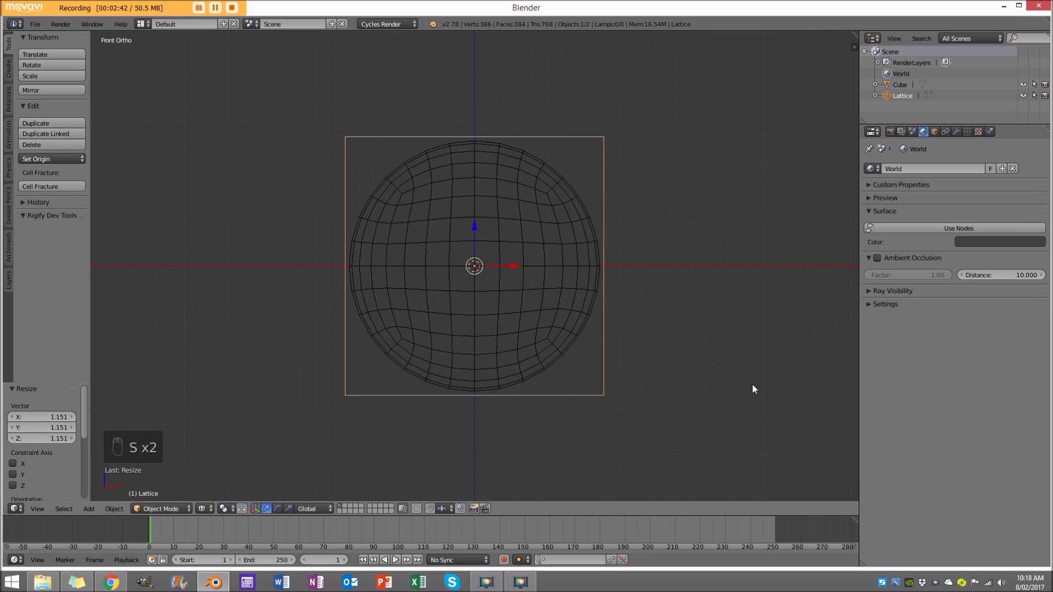
# - Check the fit from front and right views and enlarge the lattice slightly to enclose the ball
pyautogui.press('KP_3')
pyautogui.press('KP_1')
pyautogui.moveTo(652, 280); pyautogui.dragTo(683, 282, button='middle')
pyautogui.press('KP_1')
pyautogui.press('KP_3')
pyautogui.press('s')
pyautogui.click(668, 290)
pyautogui.moveTo(531, 278); pyautogui.dragTo(536, 286, button='middle')
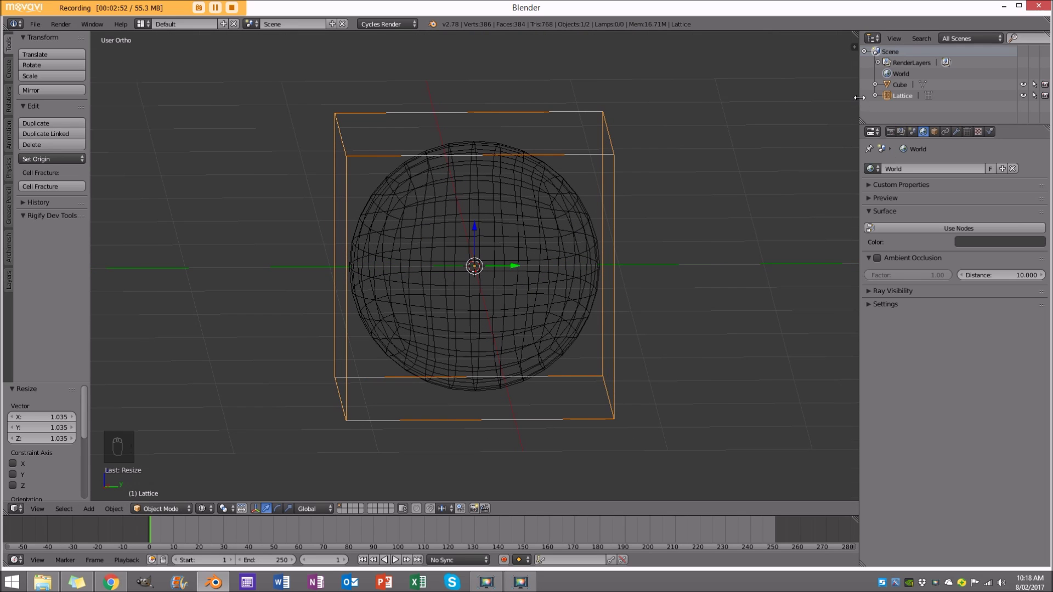
pyautogui.moveTo(860, 107); pyautogui.dragTo(824, 107)
pyautogui.press('z')
pyautogui.press('z')
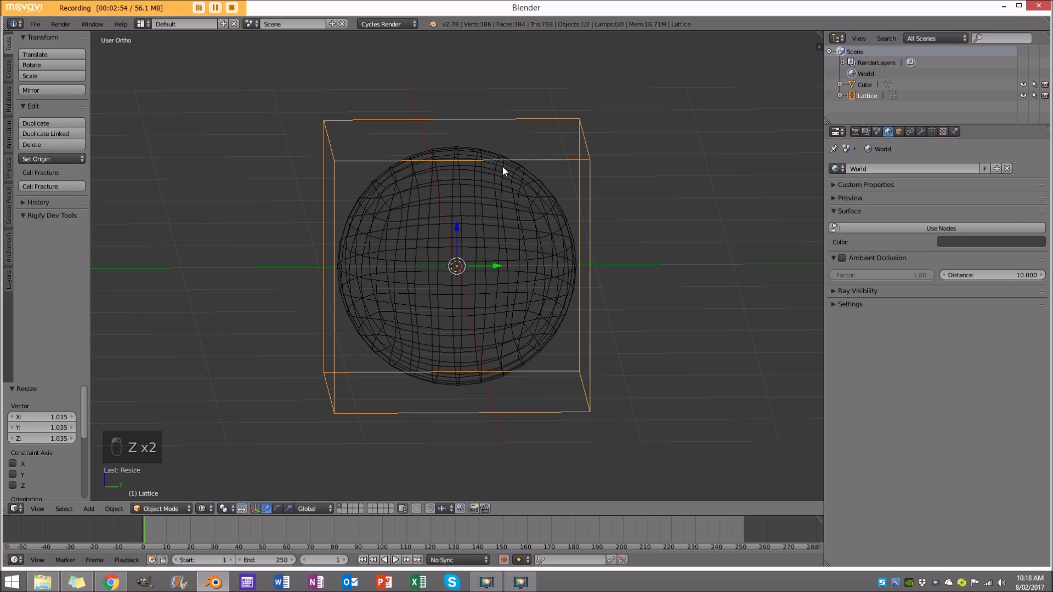
# - Set the lattice resolution to 3 along U, V and W
pyautogui.click(932, 133)
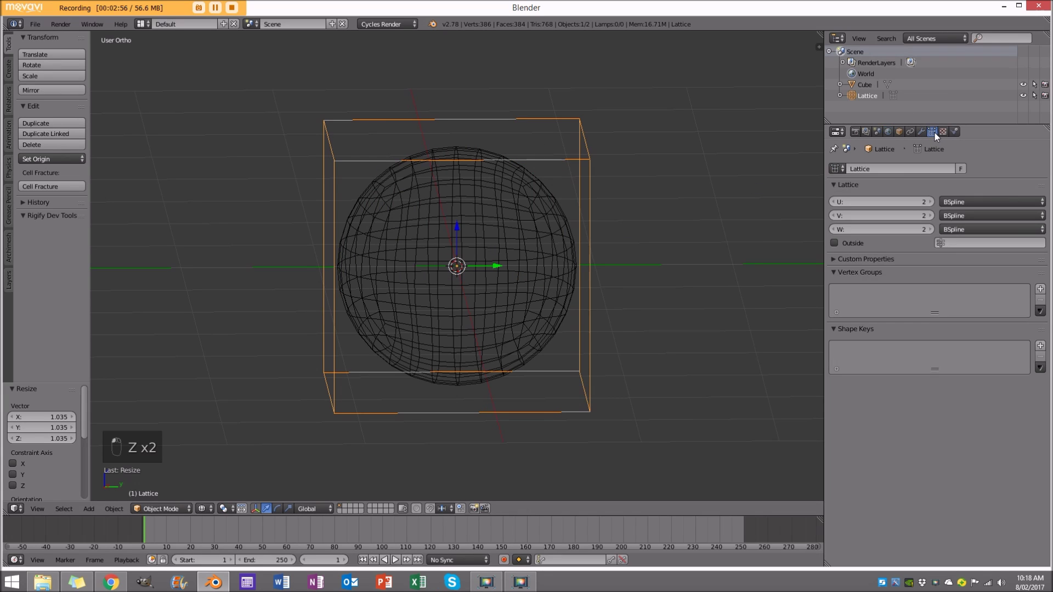
pyautogui.click(932, 203)
pyautogui.click(930, 216)
pyautogui.click(931, 230)
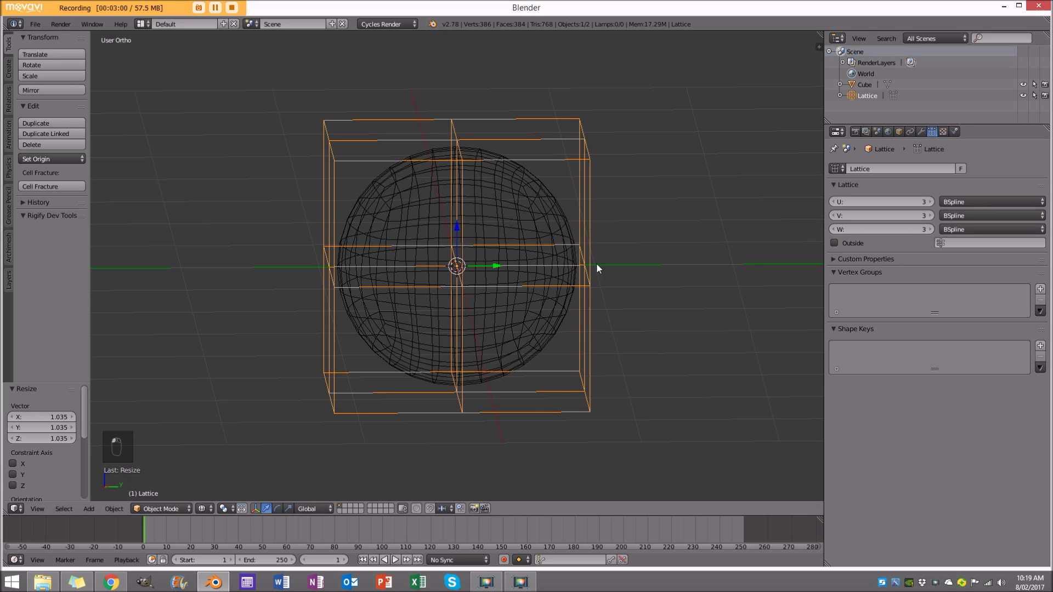
pyautogui.moveTo(615, 264); pyautogui.dragTo(631, 254, button='middle')
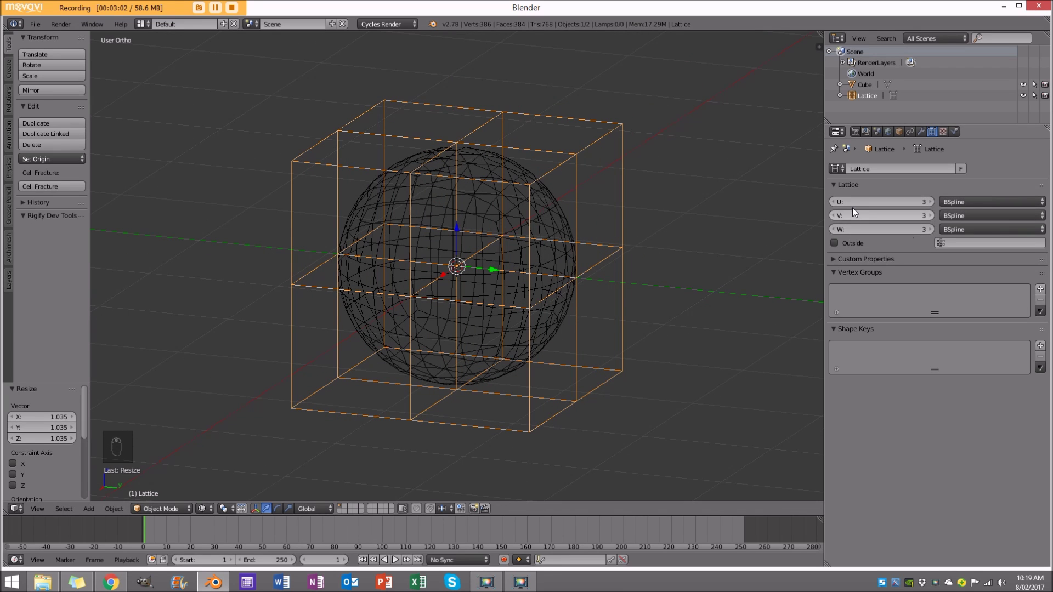
# - Switch to solid shading, frame the lattice and sphere, and enter lattice Edit Mode
pyautogui.press('z')
pyautogui.moveTo(634, 211)
pyautogui.mouseDown(button='middle')
pyautogui.moveTo(597, 245)
pyautogui.moveTo(668, 273)
pyautogui.moveTo(684, 258)
pyautogui.moveTo(585, 213)
pyautogui.moveTo(606, 253)
pyautogui.moveTo(678, 225)
pyautogui.moveTo(695, 236)
pyautogui.mouseUp(button='middle')
pyautogui.scroll(-2, 585, 212)
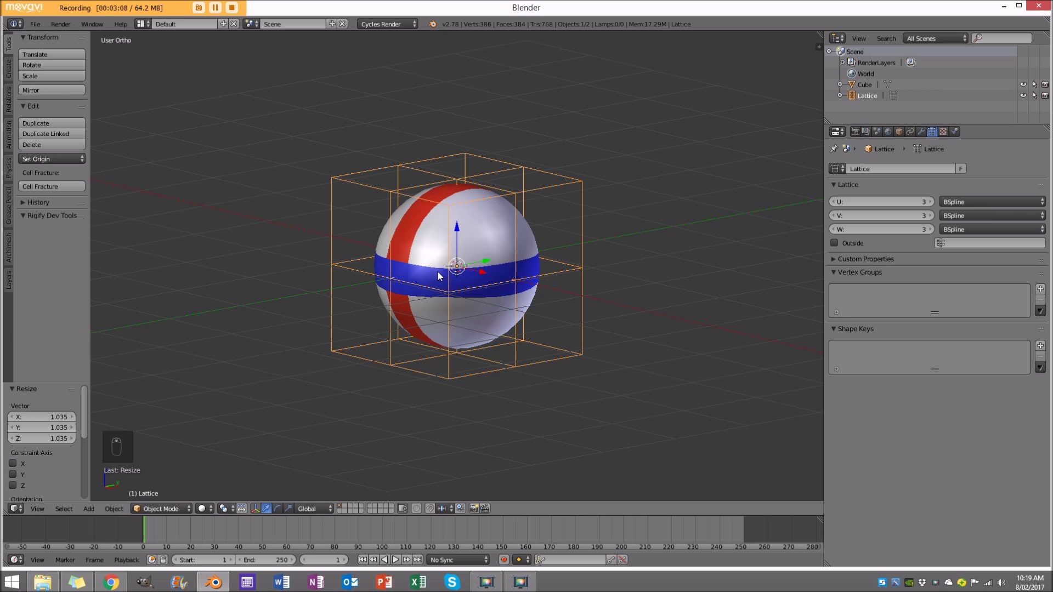
pyautogui.keyDown('shift'); pyautogui.moveTo(474, 163); pyautogui.dragTo(616, 245, button='middle'); pyautogui.keyUp('shift')
pyautogui.scroll(2, 598, 226)
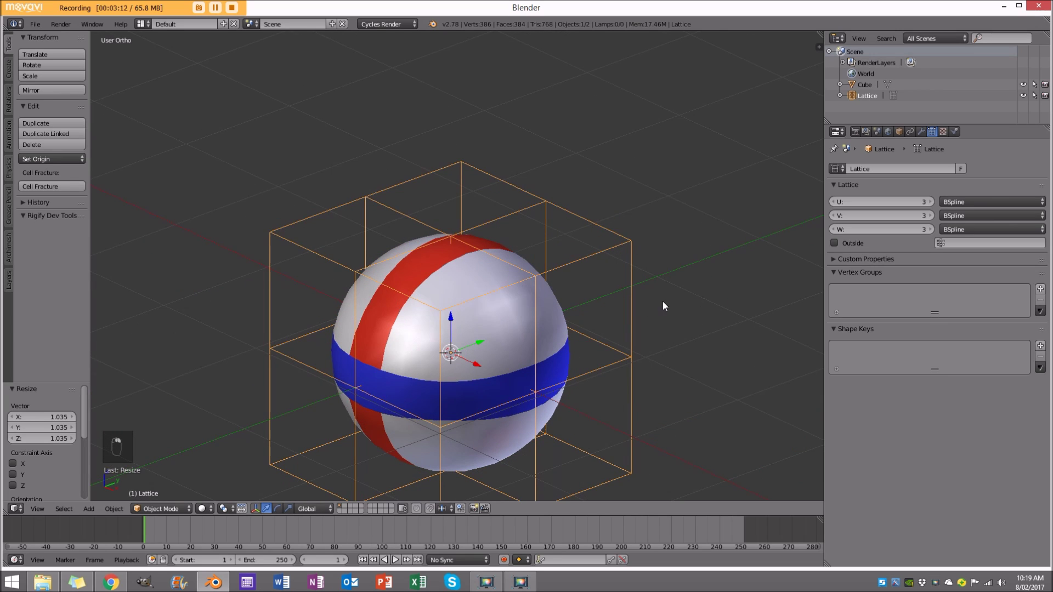
pyautogui.press('Tab')
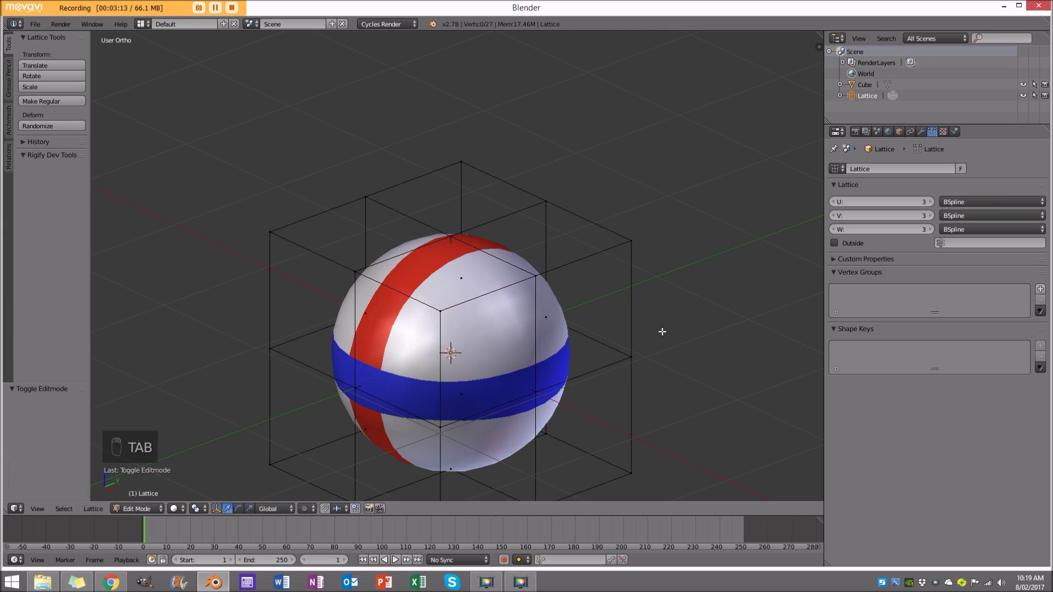
# - Select the top lattice point and try Hook to Selected Object via 'hoo' search
pyautogui.click(161, 505)
pyautogui.scroll(2, 458, 231)
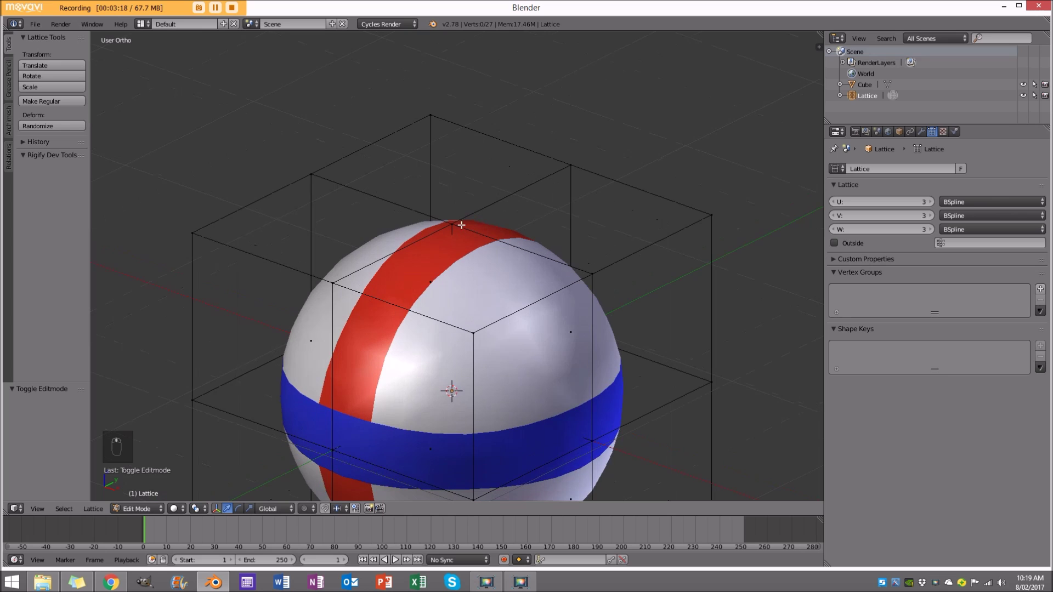
pyautogui.press('z')
pyautogui.press('z')
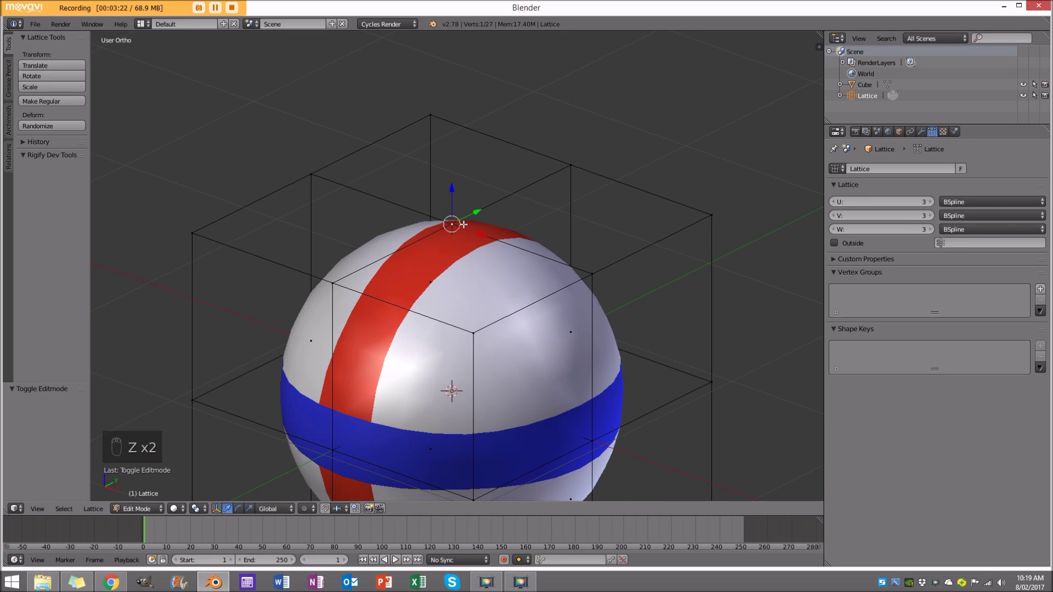
pyautogui.press('space')
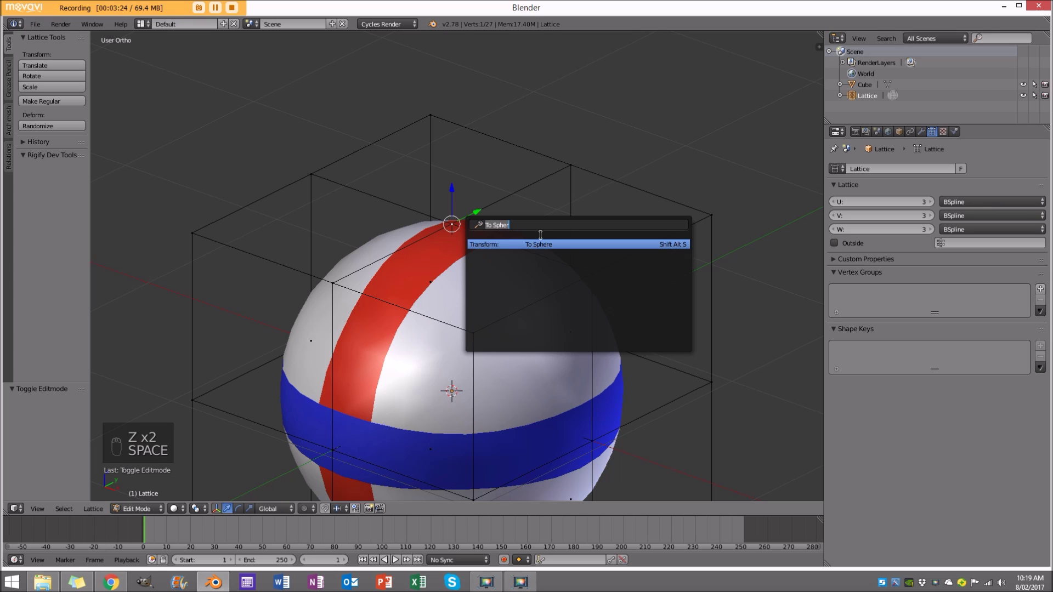
pyautogui.write('hook')
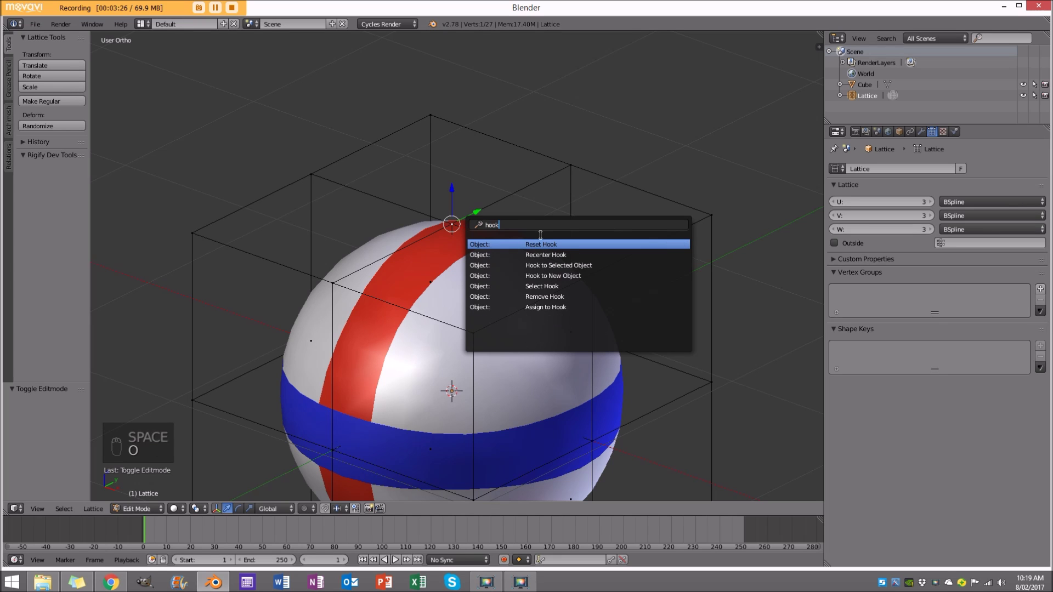
pyautogui.click(608, 262)
# - Retry the hook, then search 'hook' and run Hook to New Object
pyautogui.press('space')
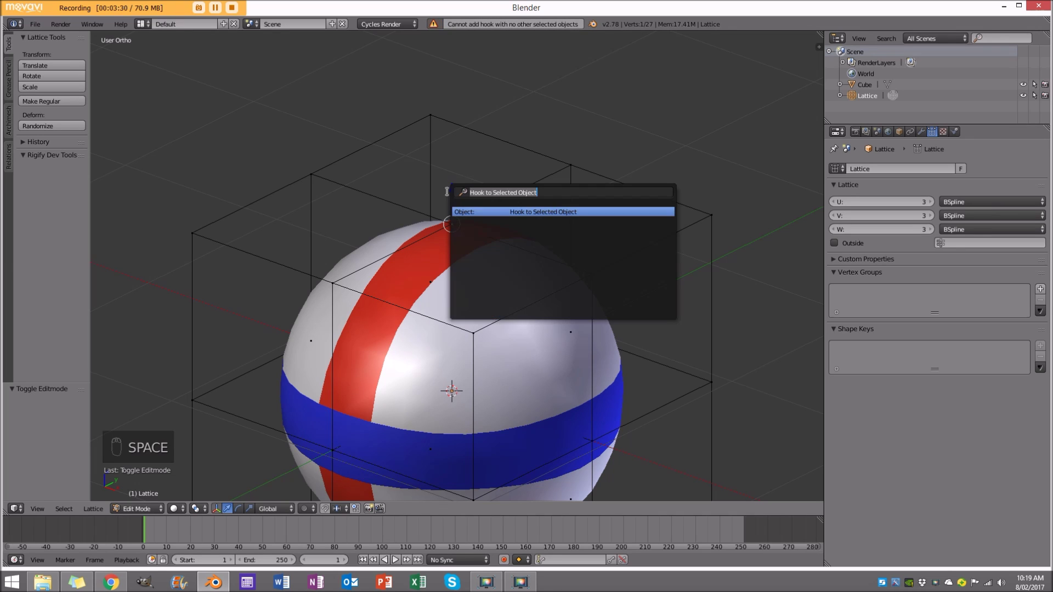
pyautogui.click(551, 211)
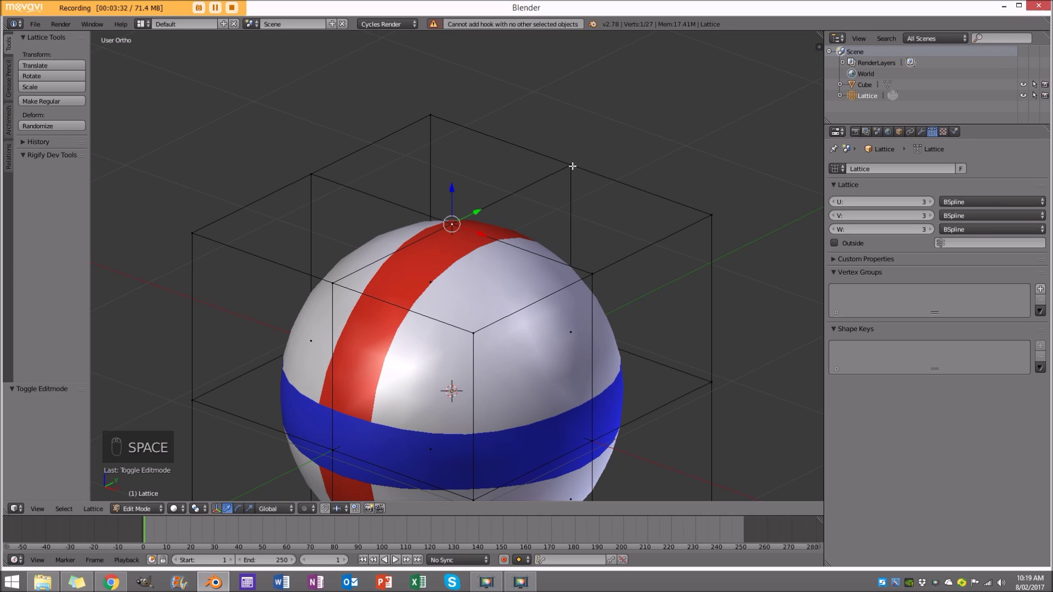
pyautogui.press('space')
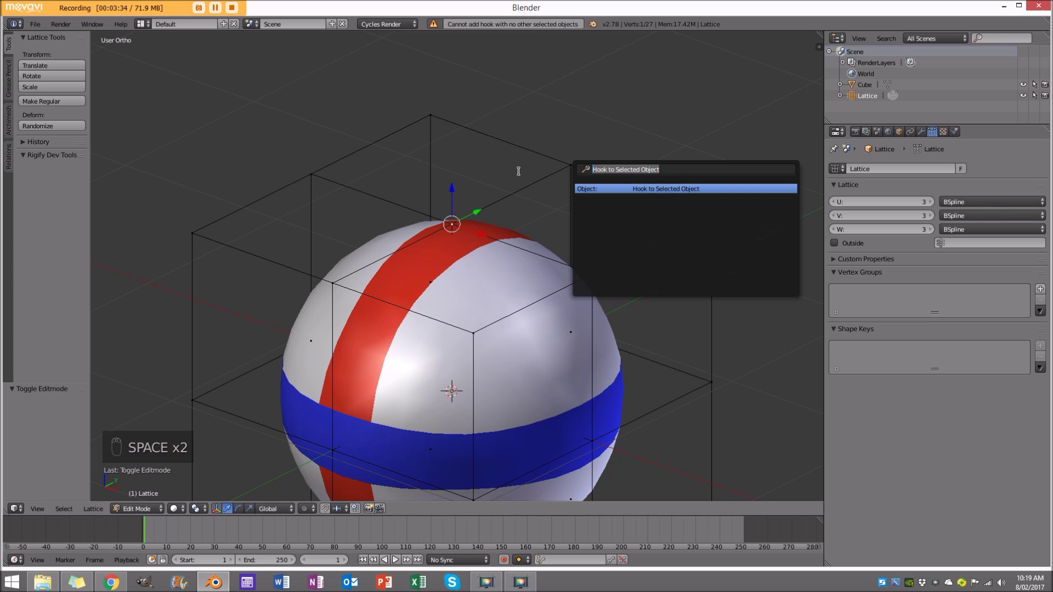
pyautogui.write('hook')
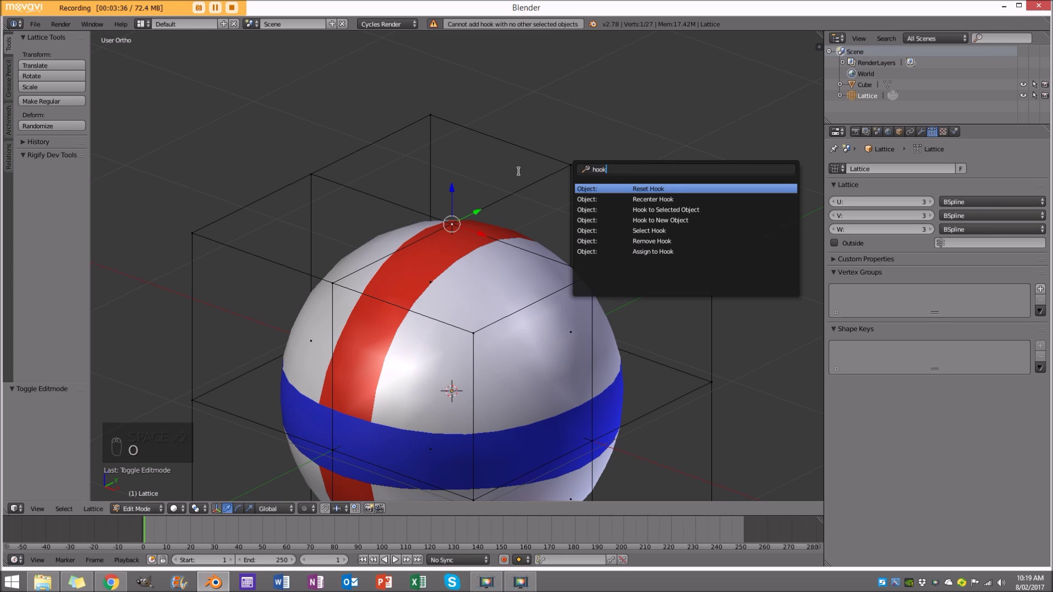
pyautogui.click(707, 221)
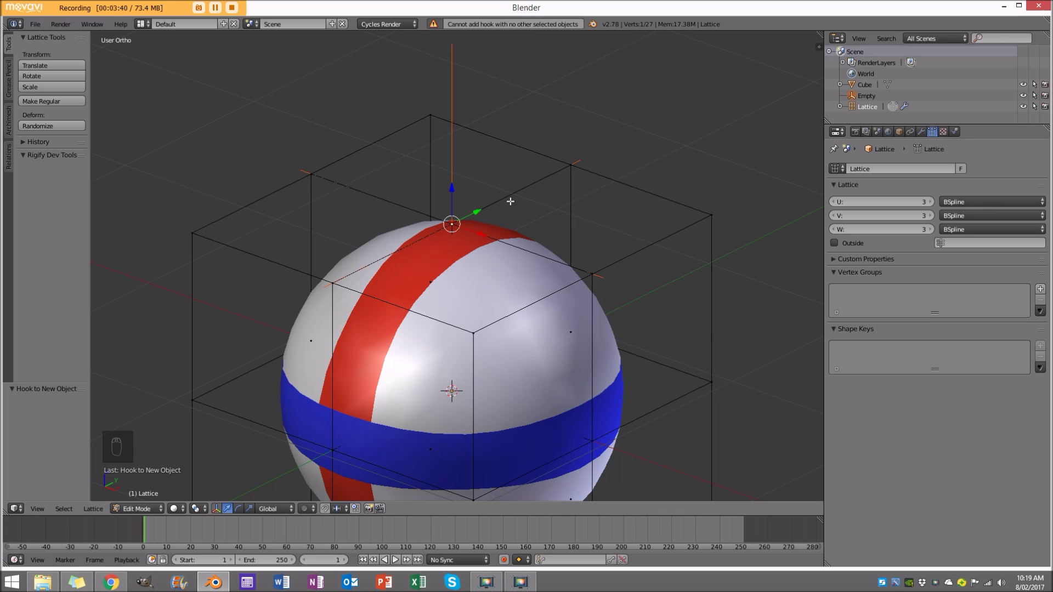
# - Dismiss the operator search, reselect the top lattice point, and return to Object Mode
pyautogui.press('space')
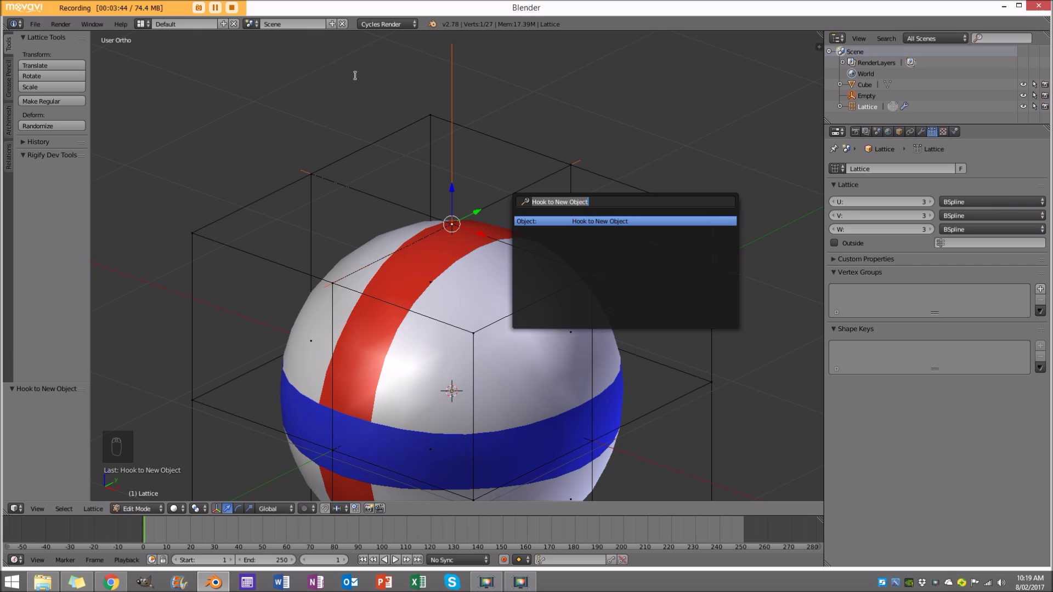
pyautogui.press('Escape')
pyautogui.rightClick(430, 115)
pyautogui.press('Tab')
# - Select the hook Empty and start a move, then cancel it, leaving it atop the sphere
pyautogui.moveTo(453, 140); pyautogui.dragTo(474, 242, button='middle')
pyautogui.rightClick(467, 103)
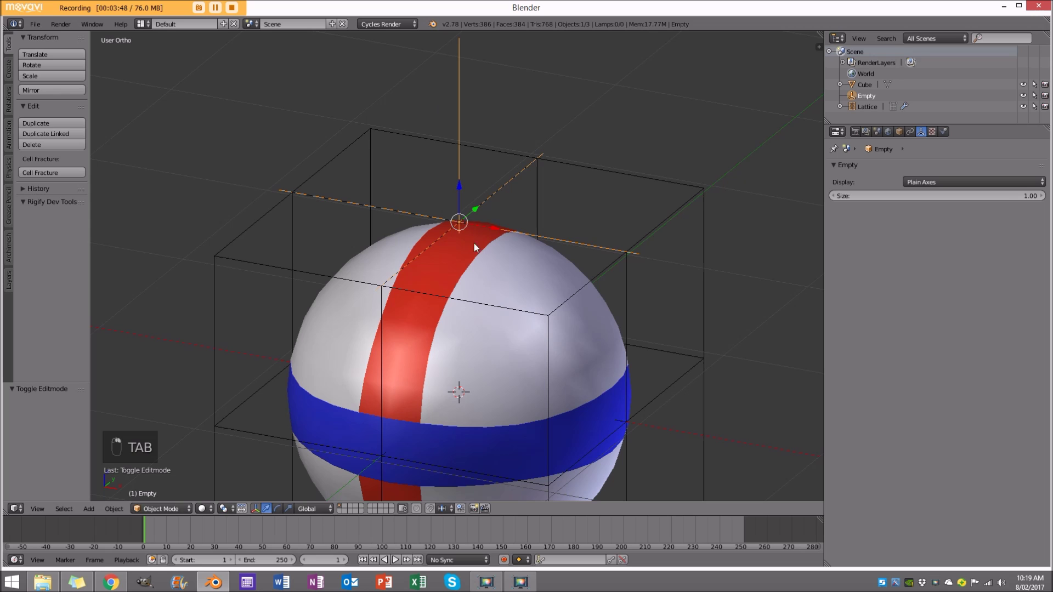
pyautogui.press('g')
pyautogui.rightClick(452, 98)
pyautogui.moveTo(452, 98); pyautogui.dragTo(387, 189, button='middle')
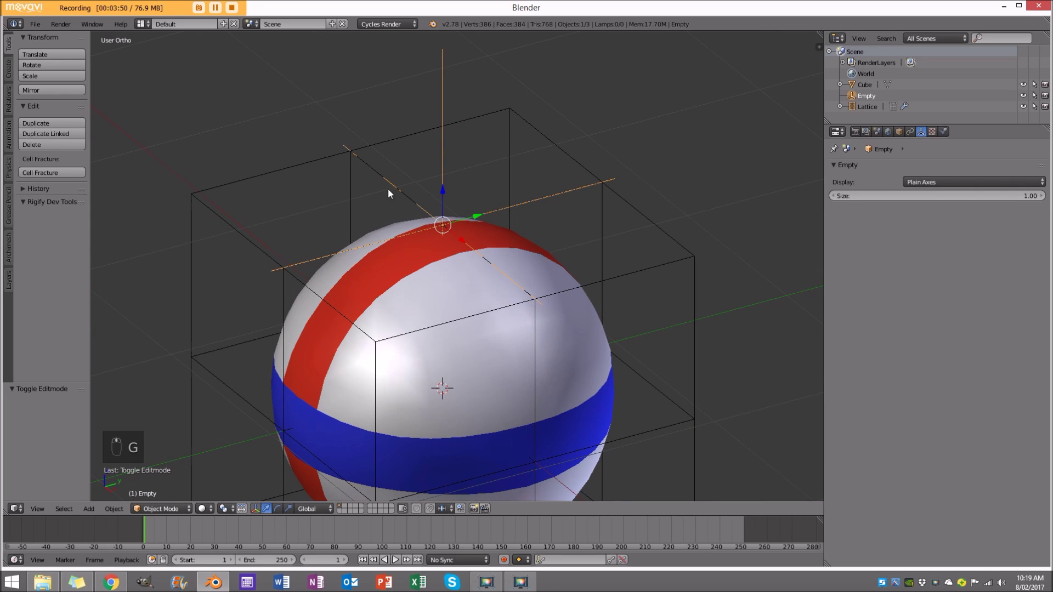
pyautogui.moveTo(419, 107); pyautogui.dragTo(469, 91, button='middle')
# - Display the hook Empty as a Sphere with size 0.20
pyautogui.press('z')
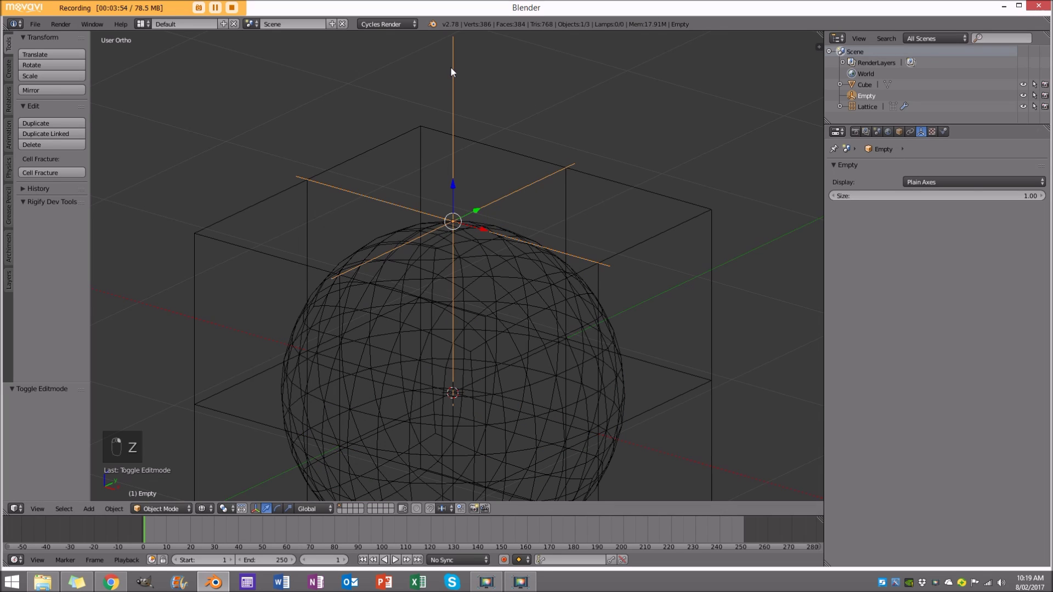
pyautogui.press('z')
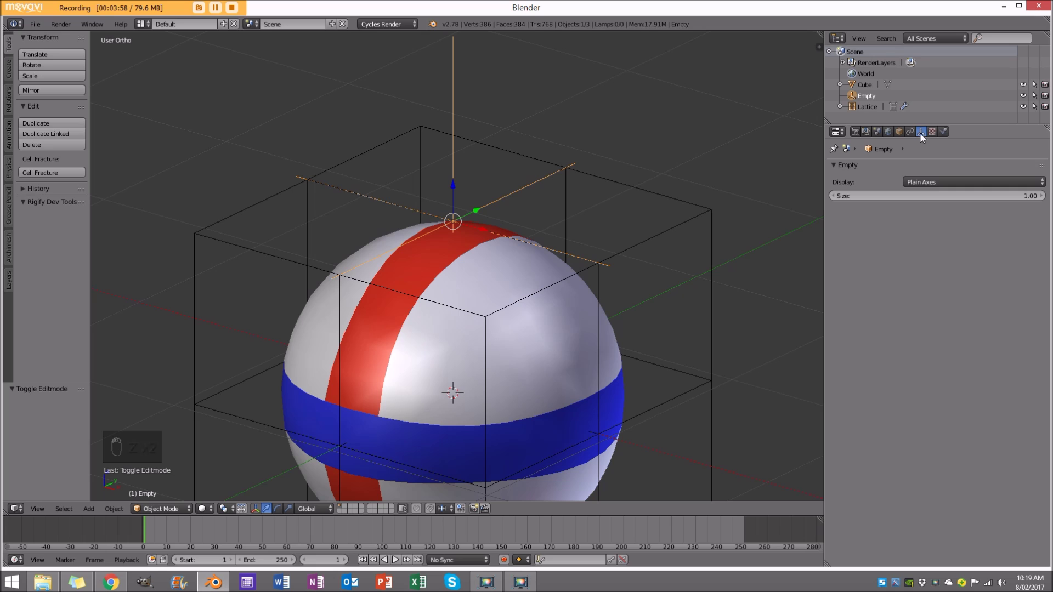
pyautogui.click(942, 184)
pyautogui.click(940, 107)
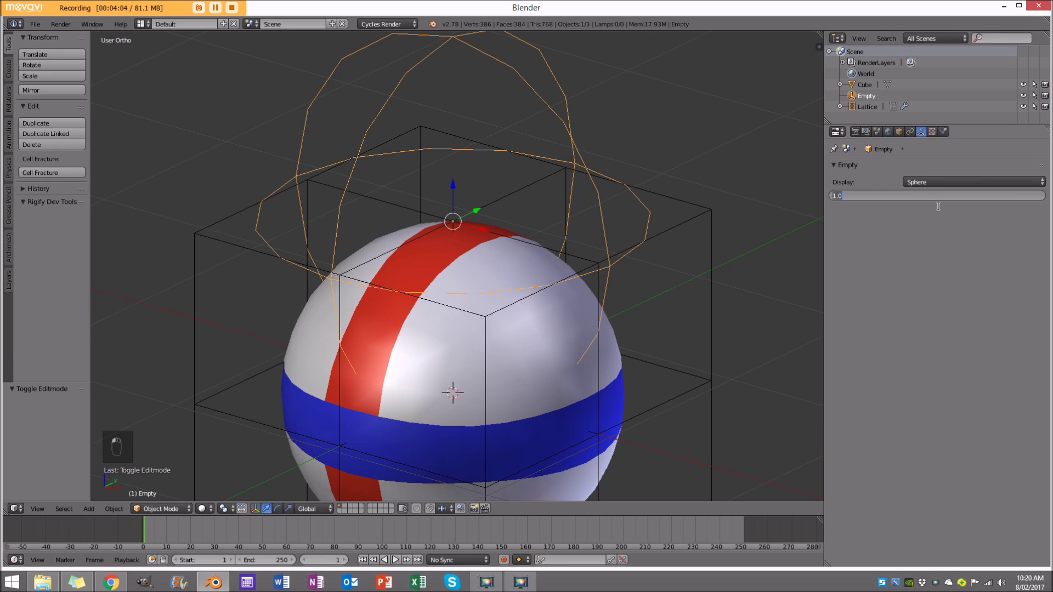
pyautogui.press('Return')
pyautogui.scroll(-4, 387, 199)
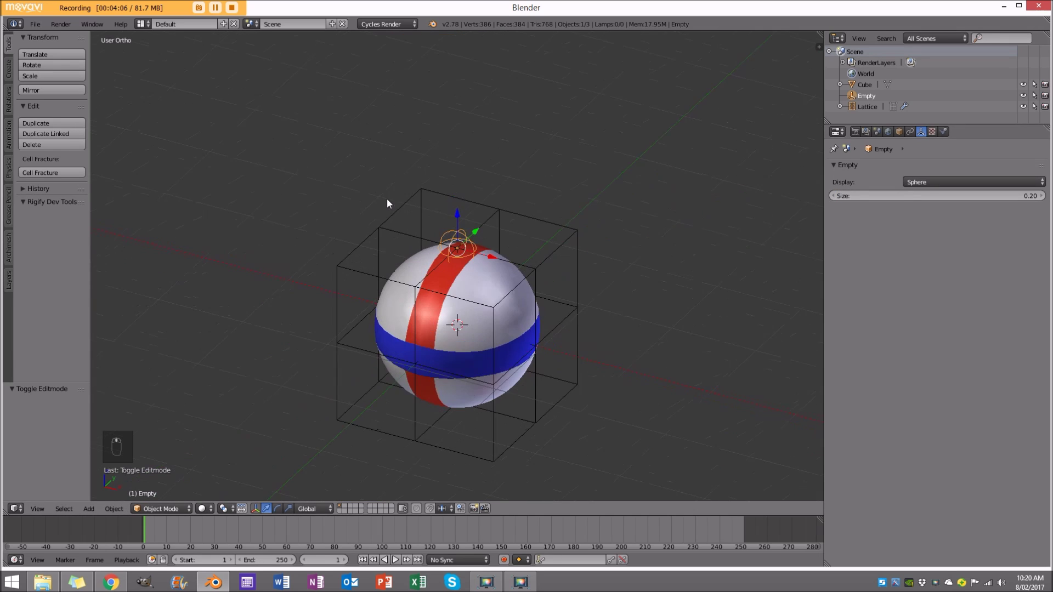
pyautogui.scroll(5, 396, 205)
# - Select the lattice, enter Edit Mode, and pick a lattice point
pyautogui.rightClick(535, 147)
pyautogui.moveTo(535, 147); pyautogui.dragTo(555, 154, button='middle')
pyautogui.press('Tab')
pyautogui.rightClick(557, 154)
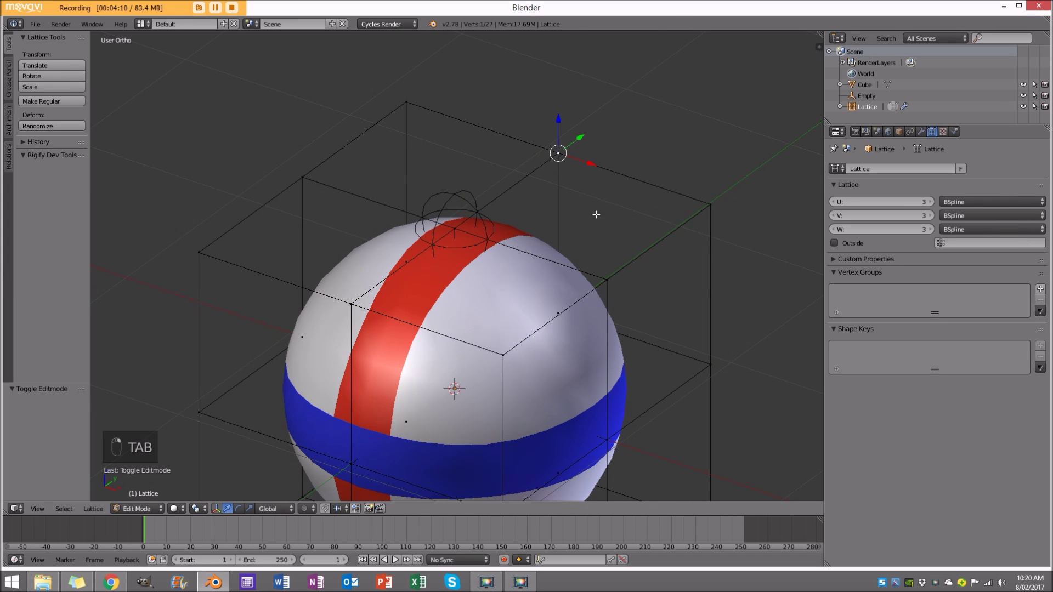
# - Hook the lower-right, right-middle and next lattice points each to a new Empty
pyautogui.scroll(-3, 582, 193)
pyautogui.rightClick(521, 375)
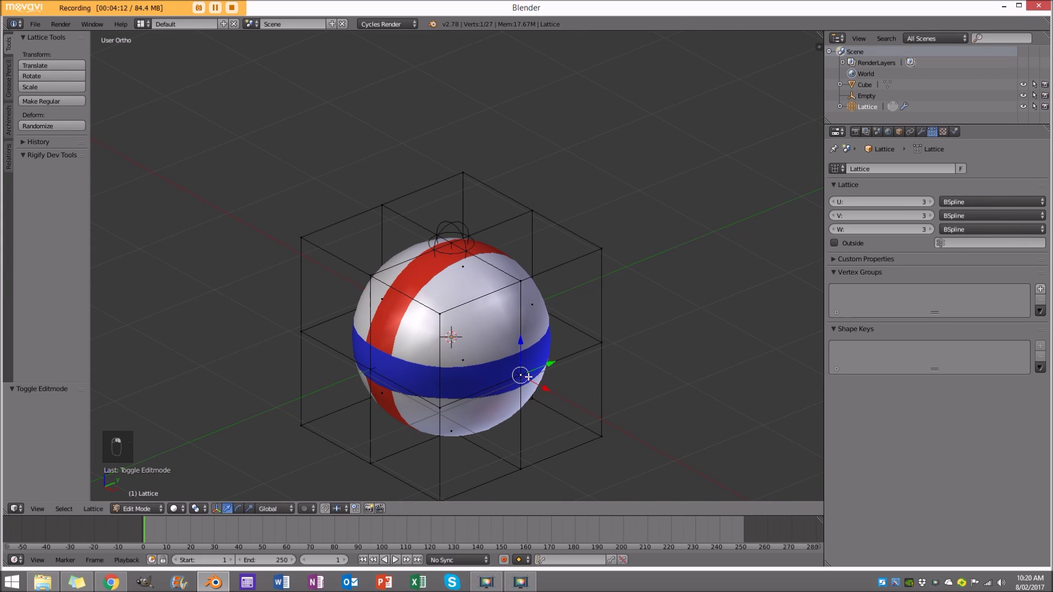
pyautogui.press('space')
pyautogui.click(633, 397)
pyautogui.moveTo(632, 397); pyautogui.dragTo(538, 347, button='middle')
pyautogui.rightClick(537, 347)
pyautogui.press('space')
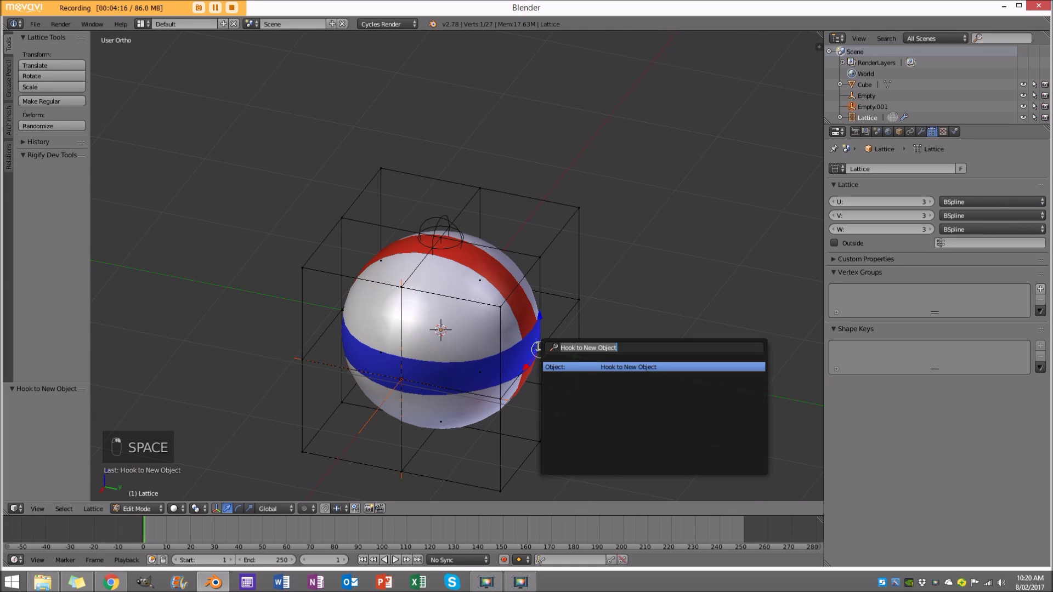
pyautogui.click(615, 368)
pyautogui.moveTo(615, 368); pyautogui.dragTo(542, 349, button='middle')
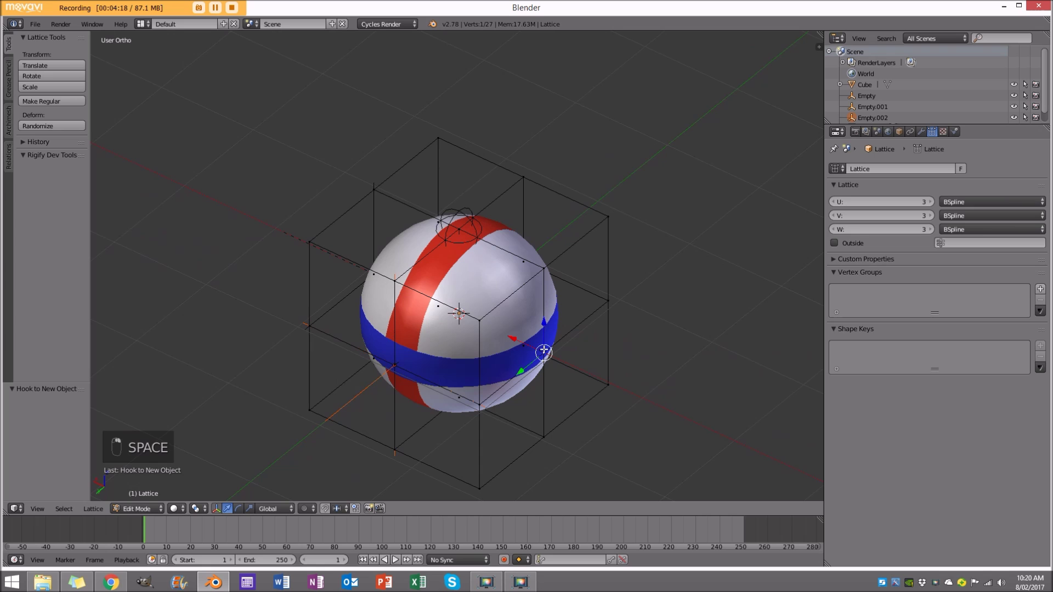
pyautogui.press('space')
pyautogui.click(599, 370)
# - Hook the right and bottom lattice points to new Empties, then return to Object Mode
pyautogui.moveTo(599, 369); pyautogui.dragTo(555, 357, button='middle')
pyautogui.rightClick(555, 357)
pyautogui.press('space')
pyautogui.click(663, 376)
pyautogui.moveTo(662, 375); pyautogui.dragTo(663, 308, button='middle')
pyautogui.rightClick(472, 409)
pyautogui.press('space')
pyautogui.click(529, 429)
pyautogui.press('Tab')
pyautogui.rightClick(634, 324)
# - Display Empty.004 as a Sphere of size 0.2
pyautogui.click(945, 182)
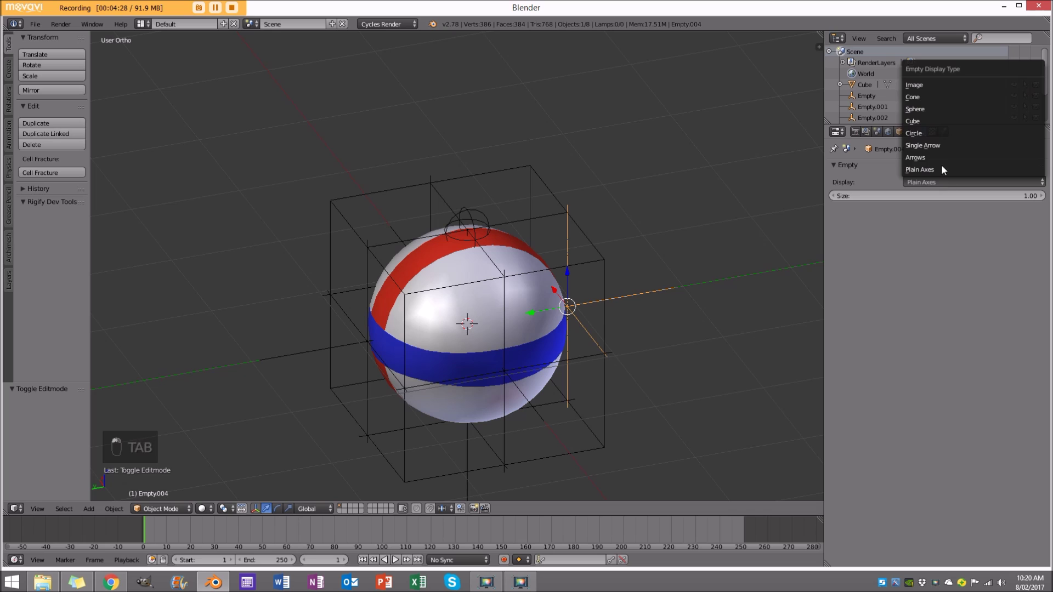
pyautogui.click(928, 108)
pyautogui.click(922, 193)
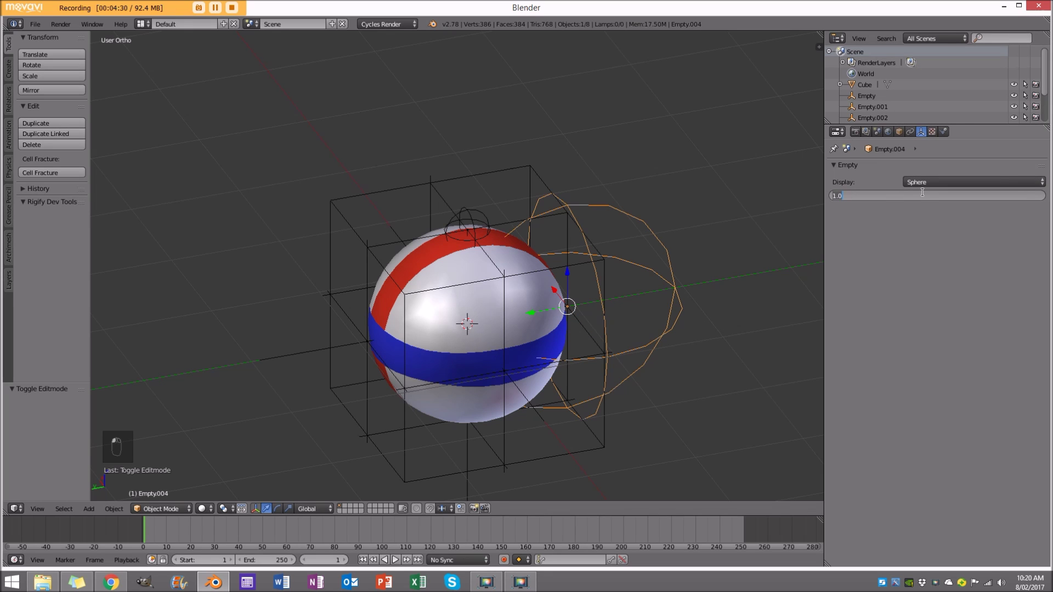
pyautogui.write('.2')
pyautogui.press('Return')
# - Display Empty.003 as a Sphere at the smaller size
pyautogui.moveTo(699, 170); pyautogui.dragTo(607, 366, button='middle')
pyautogui.rightClick(634, 283)
pyautogui.click(931, 181)
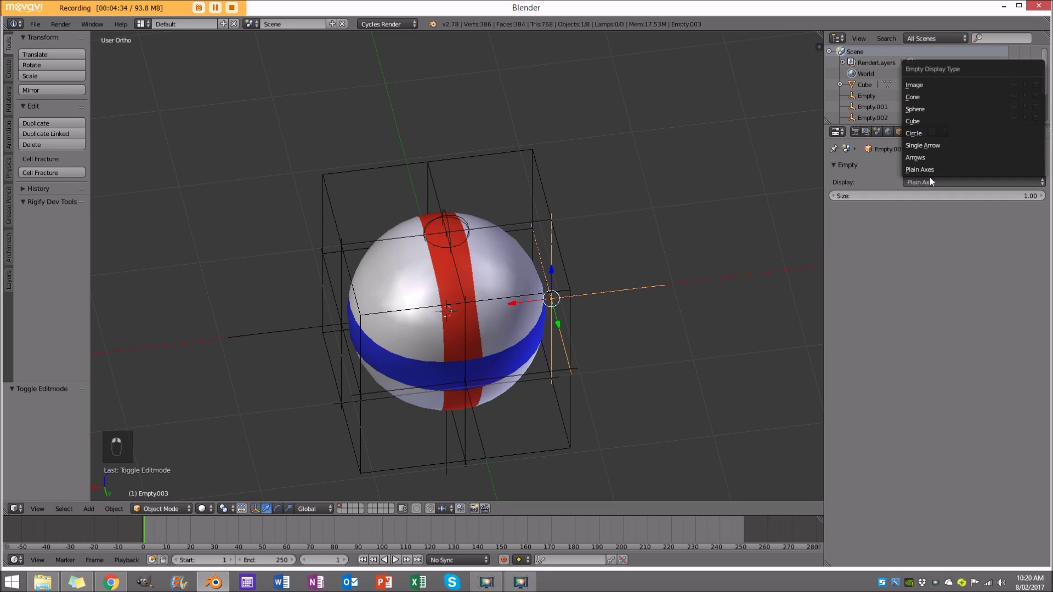
pyautogui.click(933, 109)
pyautogui.click(900, 195)
pyautogui.press('Return')
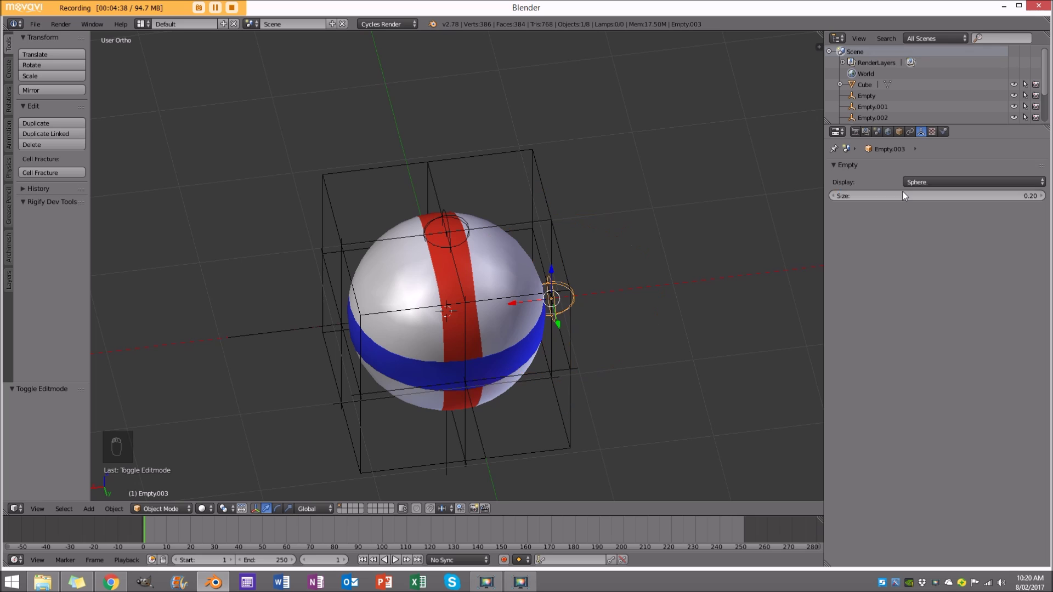
# - Set Empty.002's display size to 0.2
pyautogui.moveTo(429, 341); pyautogui.dragTo(561, 333, button='middle')
pyautogui.rightClick(554, 325)
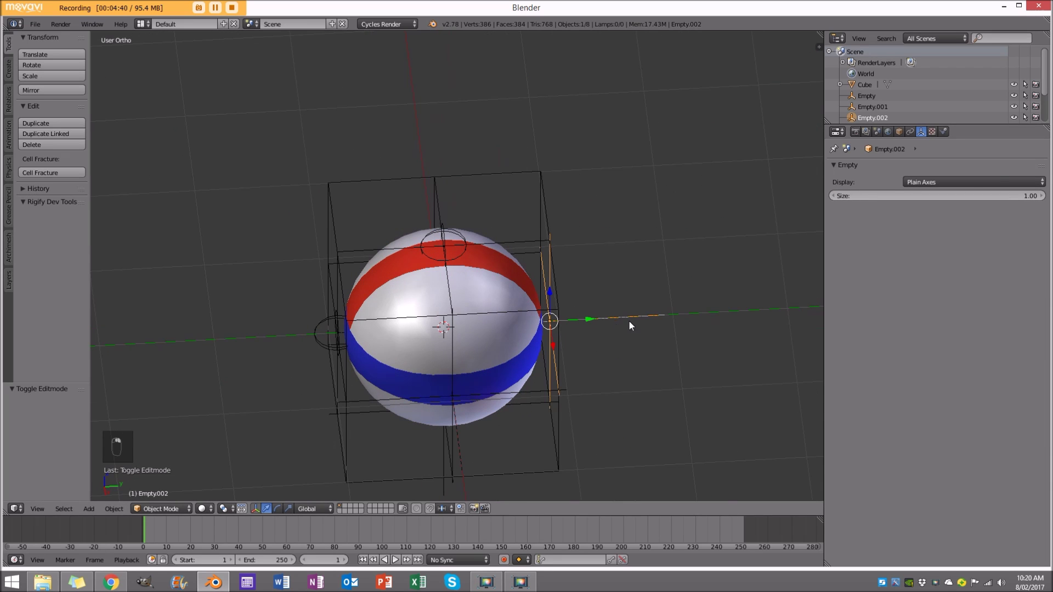
pyautogui.click(975, 196)
pyautogui.write('.2')
pyautogui.press('Return')
# - Give Empty.001 size 0.20 and Sphere display, and switch Empty.002 to Sphere display
pyautogui.moveTo(535, 259); pyautogui.dragTo(716, 349, button='middle')
pyautogui.scroll(3, 653, 292)
pyautogui.rightClick(663, 376)
pyautogui.click(1012, 196)
pyautogui.press('Return')
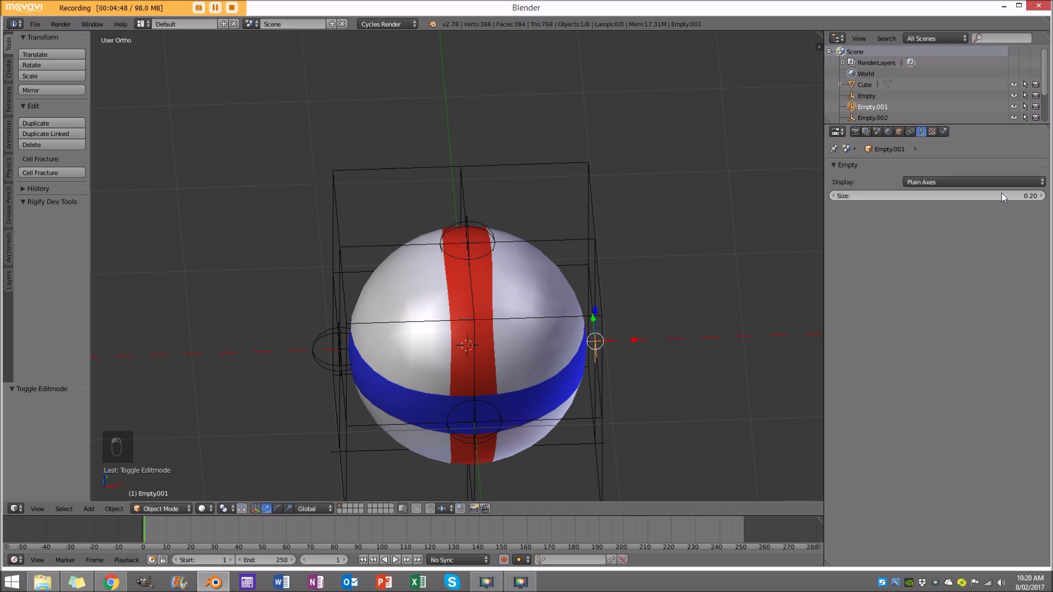
pyautogui.click(975, 181)
pyautogui.click(927, 109)
pyautogui.moveTo(686, 198); pyautogui.dragTo(552, 286, button='middle')
pyautogui.rightClick(569, 385)
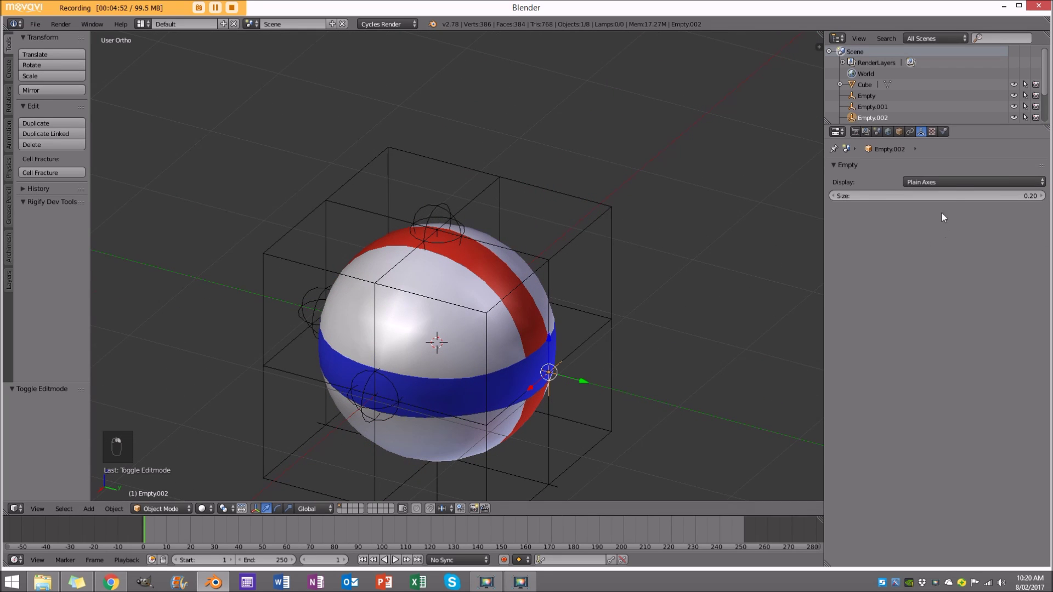
pyautogui.click(954, 182)
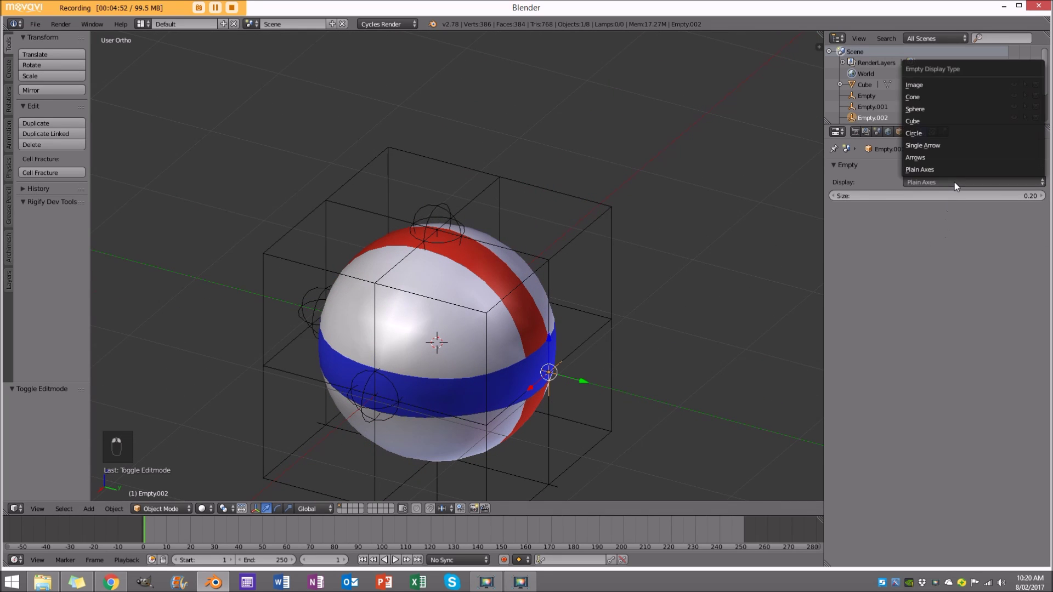
pyautogui.click(934, 108)
# - Display the bottom Empty.005 as a Sphere of size 0.2, then reselect Empty.003
pyautogui.moveTo(414, 226); pyautogui.dragTo(541, 339, button='middle')
pyautogui.rightClick(516, 415)
pyautogui.click(984, 179)
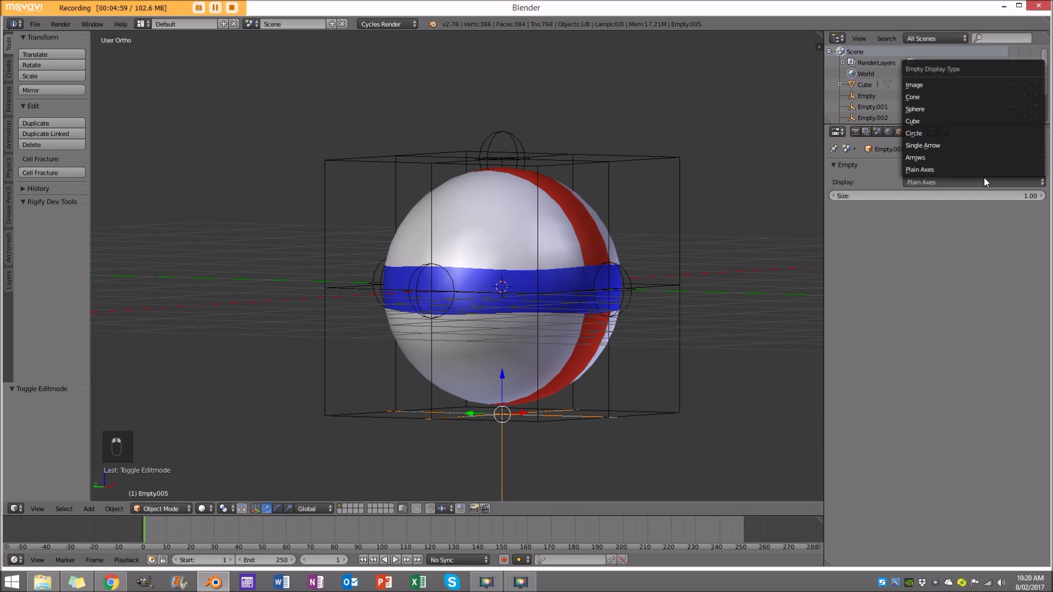
pyautogui.click(939, 108)
pyautogui.click(941, 197)
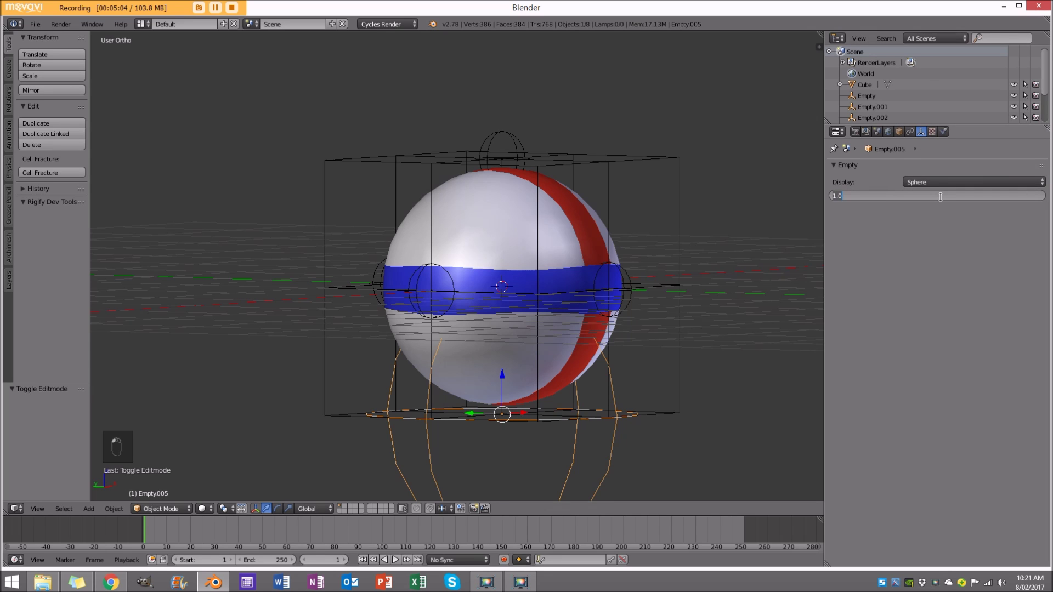
pyautogui.write('0.2')
pyautogui.press('Return')
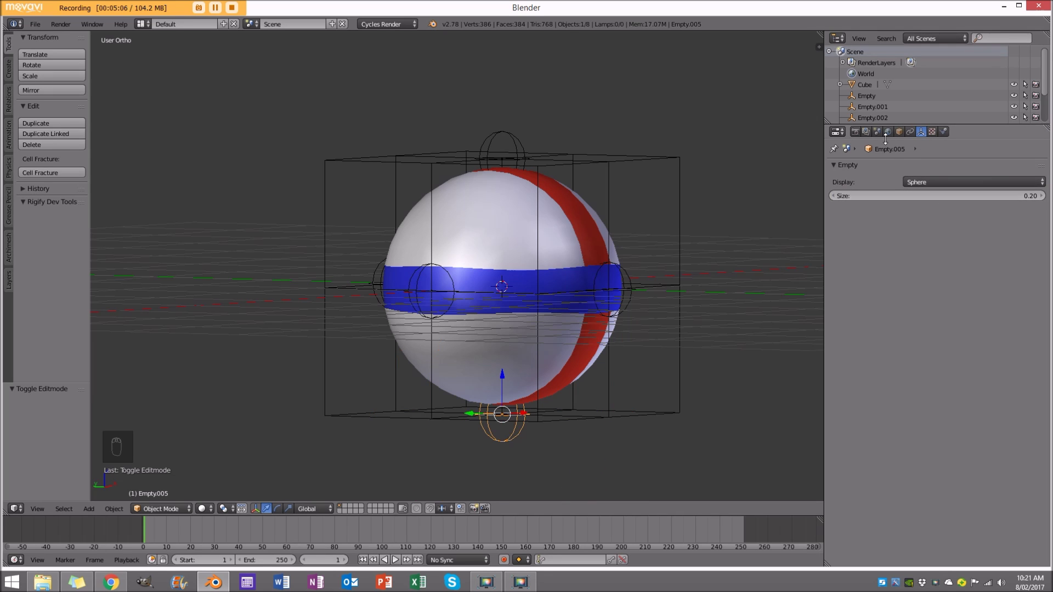
pyautogui.moveTo(394, 205); pyautogui.dragTo(509, 253, button='middle')
pyautogui.press('a')
pyautogui.moveTo(415, 250); pyautogui.dragTo(521, 284, button='middle')
pyautogui.rightClick(640, 266)
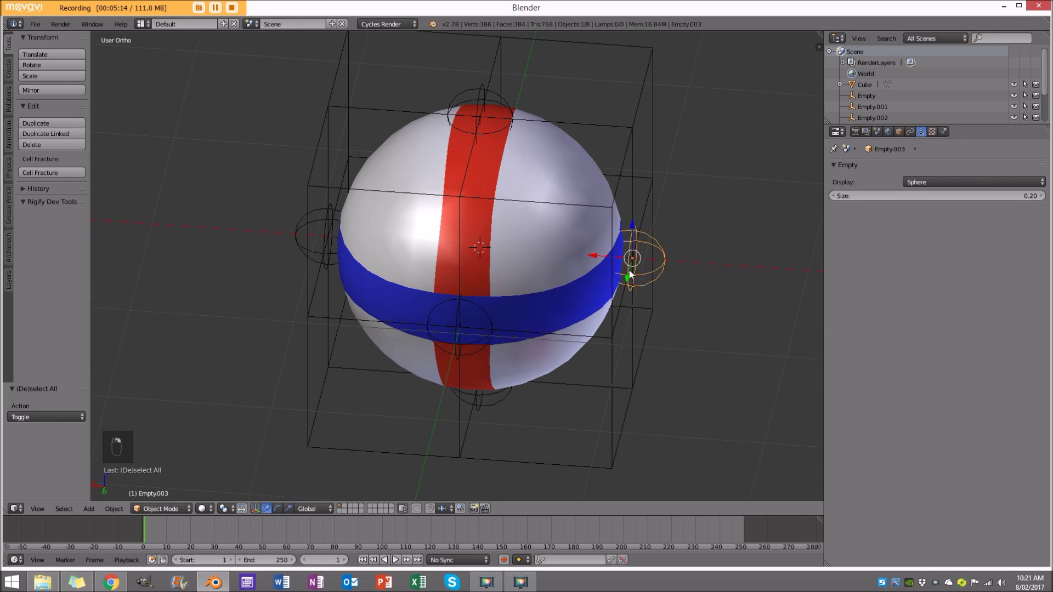
# - Start moving Empty.003, cancel it, and deselect everything
pyautogui.scroll(-3, 639, 267)
pyautogui.press('g')
pyautogui.rightClick(651, 239)
pyautogui.moveTo(650, 239); pyautogui.dragTo(557, 285, button='middle')
pyautogui.press('a')
pyautogui.scroll(3, 556, 285)
pyautogui.moveTo(317, 246); pyautogui.dragTo(285, 276, button='middle')
# - Move Empty.001 away to check the sphere deforms, then undo the move
pyautogui.rightClick(317, 274)
pyautogui.press('g')
pyautogui.click(243, 241)
pyautogui.moveTo(242, 241); pyautogui.dragTo(254, 214, button='middle')
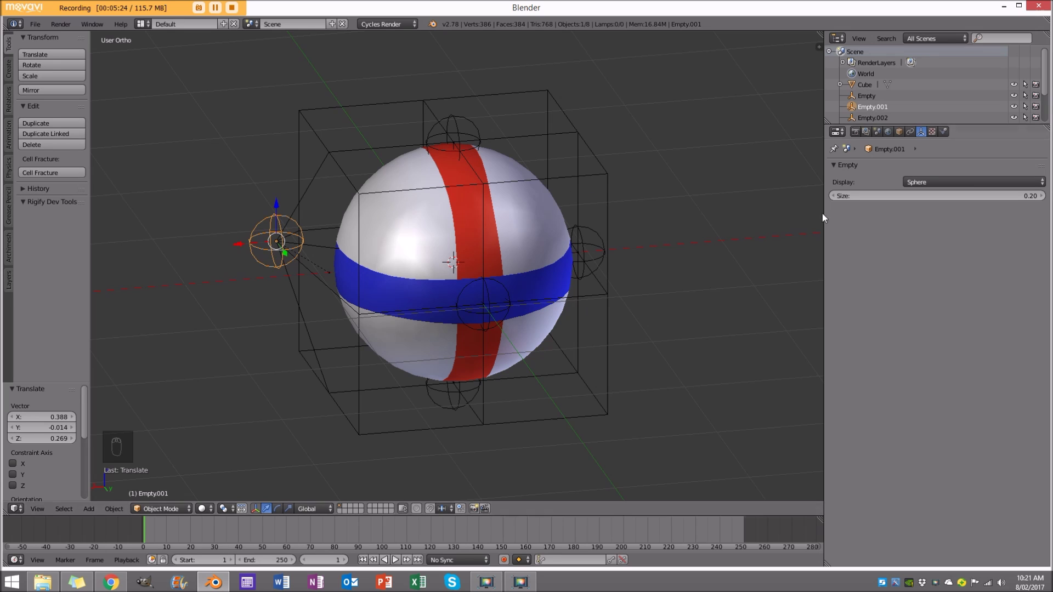
pyautogui.press('n')
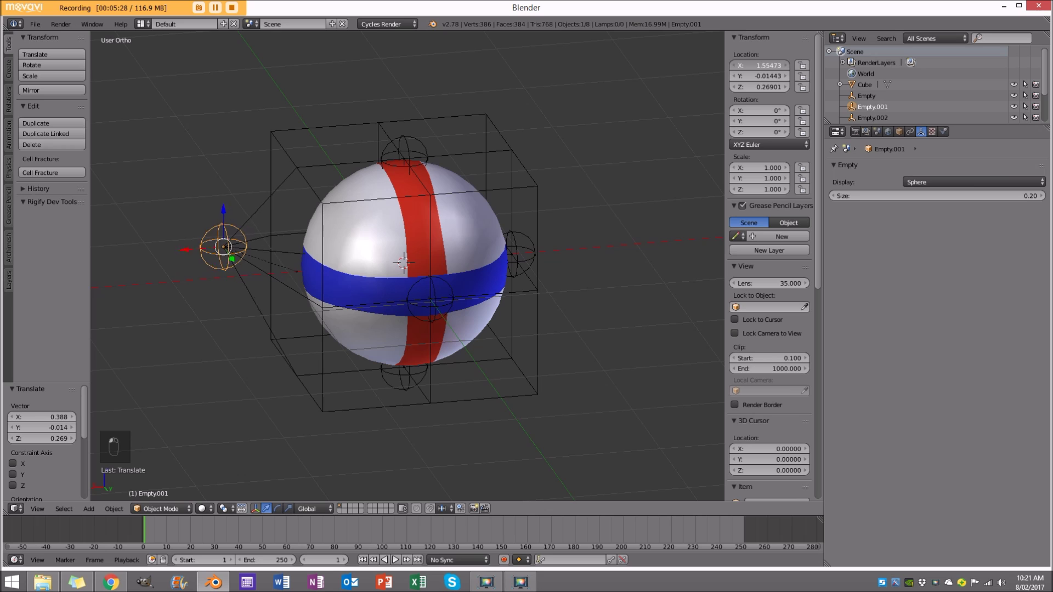
pyautogui.hotkey('ctrl', 'z')
pyautogui.hotkey('ctrl', 'z')
pyautogui.hotkey('ctrl', 'z')
# - Deselect everything and view the rig straight from the front in Front Ortho
pyautogui.moveTo(449, 177); pyautogui.dragTo(402, 227, button='middle')
pyautogui.press('a')
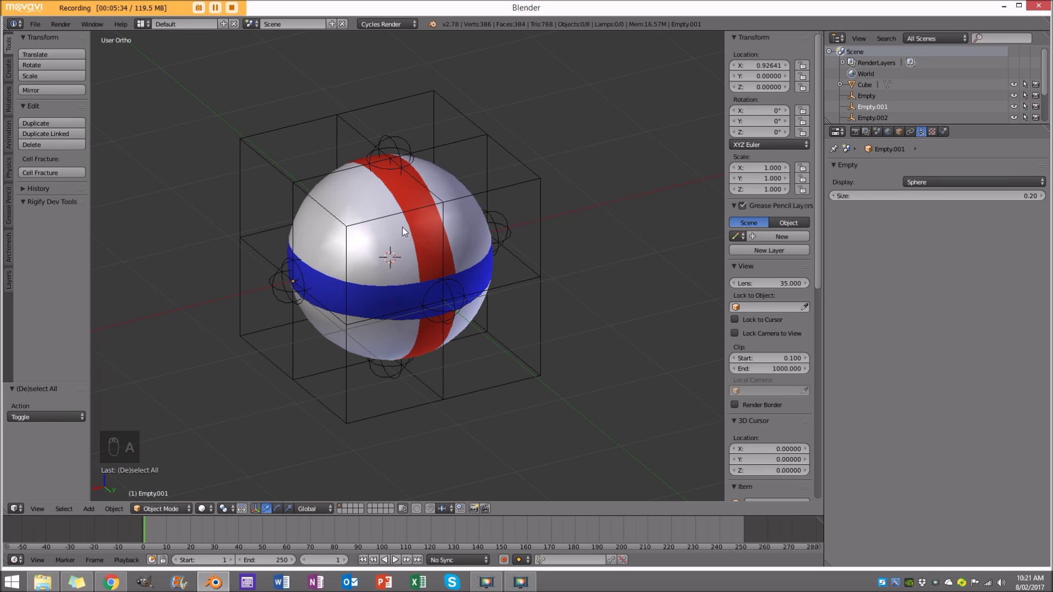
pyautogui.moveTo(499, 276); pyautogui.dragTo(473, 328, button='middle')
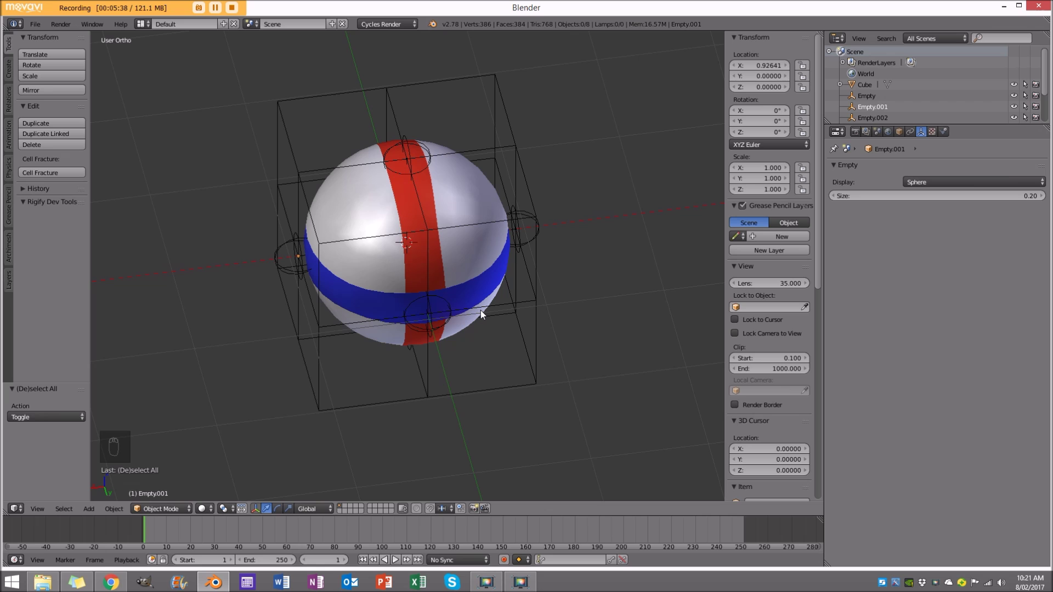
pyautogui.moveTo(283, 241); pyautogui.dragTo(269, 385, button='middle')
pyautogui.moveTo(601, 342); pyautogui.dragTo(497, 339, button='middle')
pyautogui.moveTo(564, 278); pyautogui.dragTo(611, 255, button='middle')
pyautogui.press('KP_1')
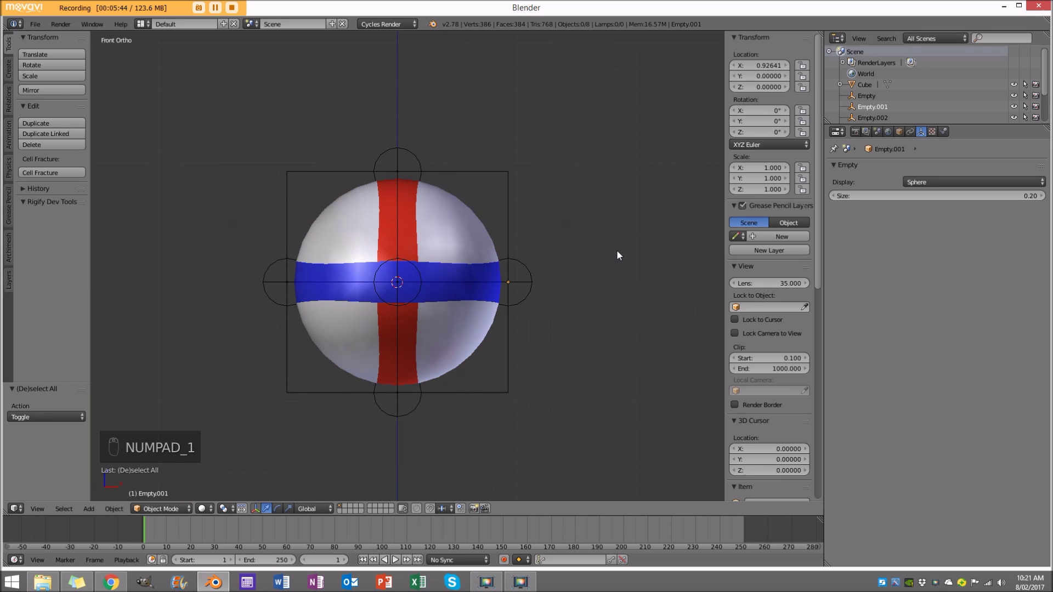
pyautogui.press('n')
pyautogui.click(181, 506)
pyautogui.press('a')
pyautogui.press('a')
pyautogui.press('a')
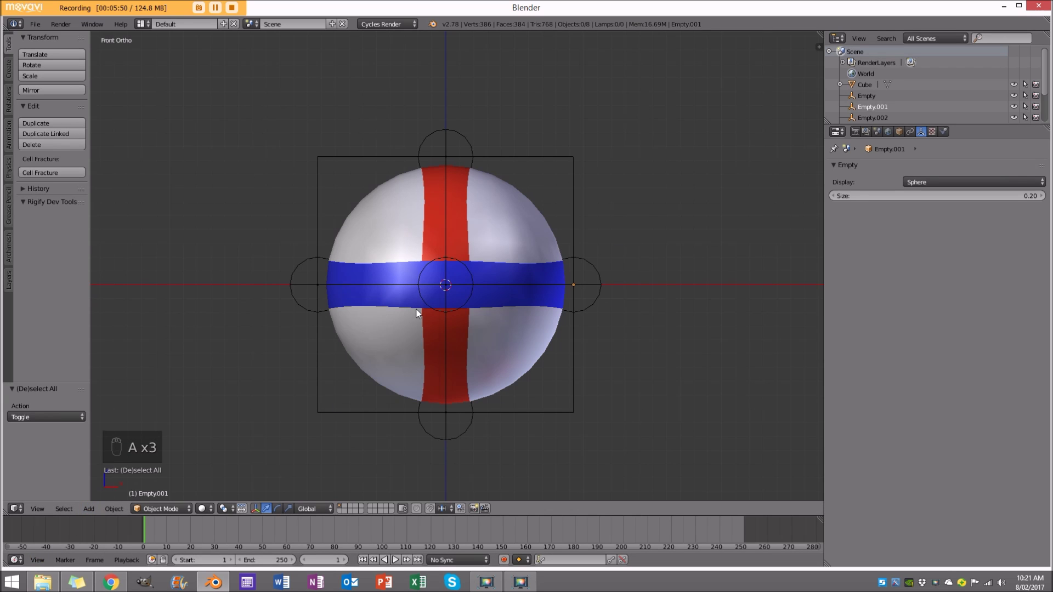
pyautogui.hotkey('shift', 's')
# - Add a single-bone armature at the world centre and show it through the sphere
pyautogui.click(387, 368)
pyautogui.click(89, 508)
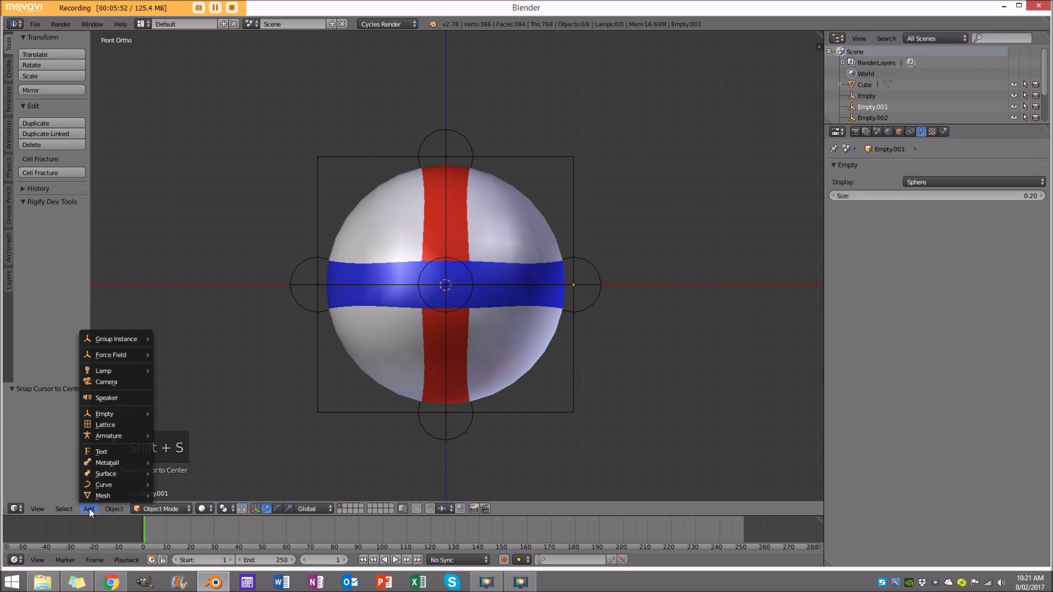
pyautogui.moveTo(122, 436)
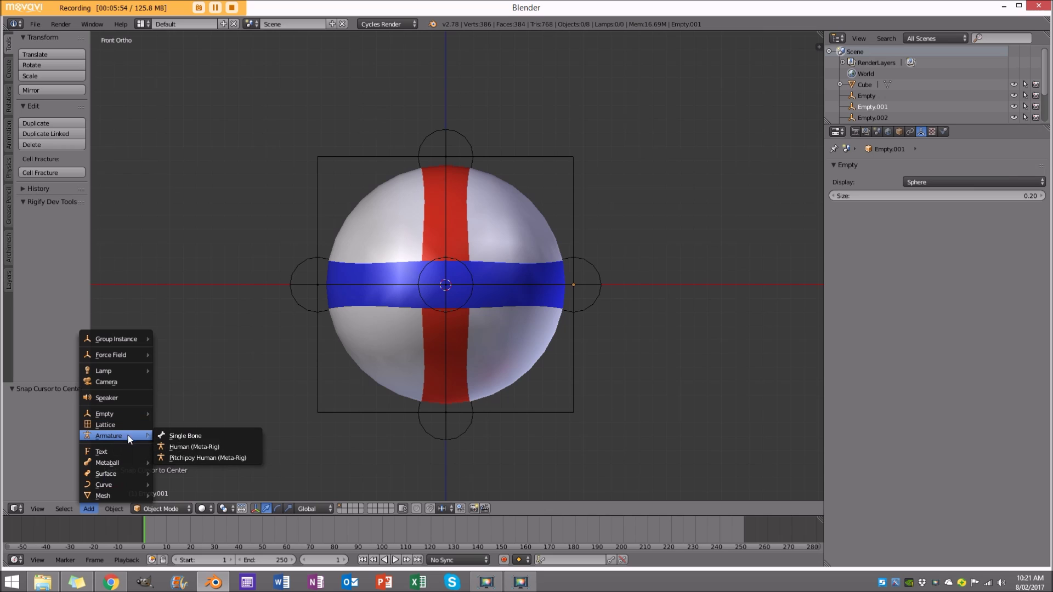
pyautogui.click(191, 435)
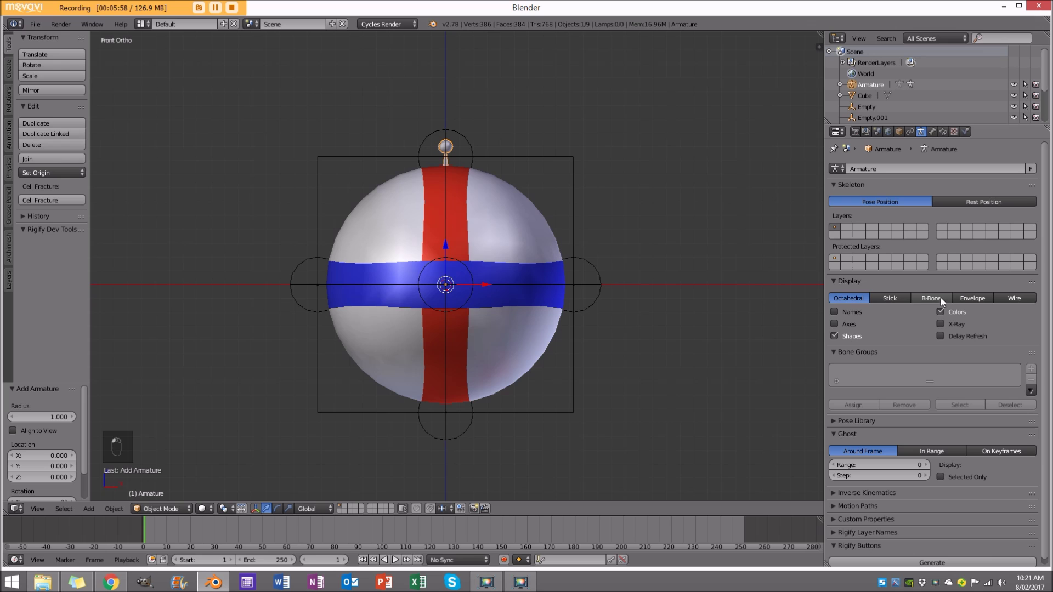
pyautogui.click(940, 325)
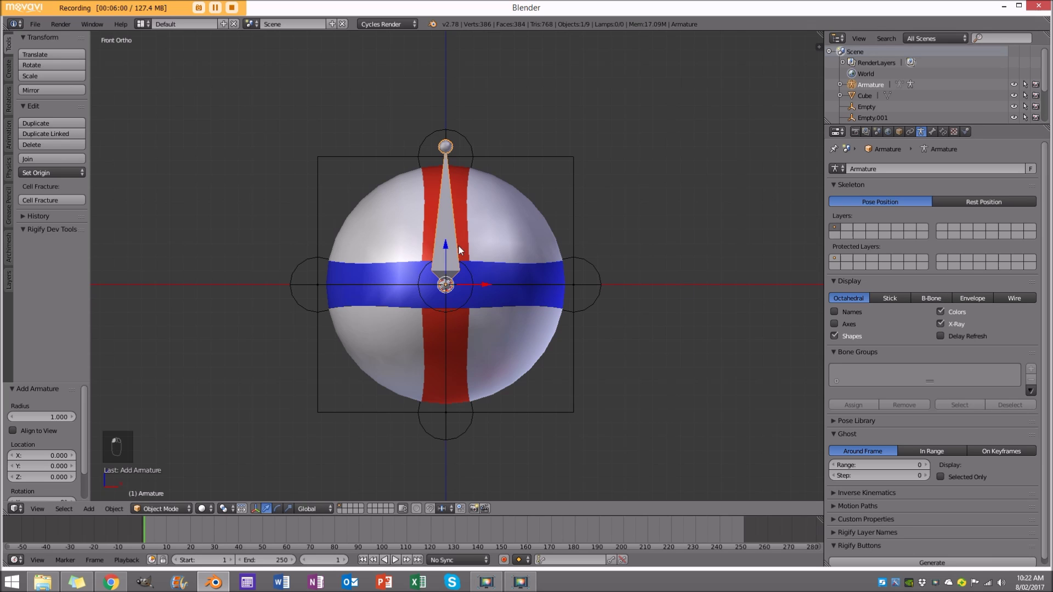
pyautogui.scroll(2, 458, 251)
# - In armature Edit Mode with wireframe, duplicate the central bone, placing the copy up-right
pyautogui.click(158, 509)
pyautogui.click(164, 485)
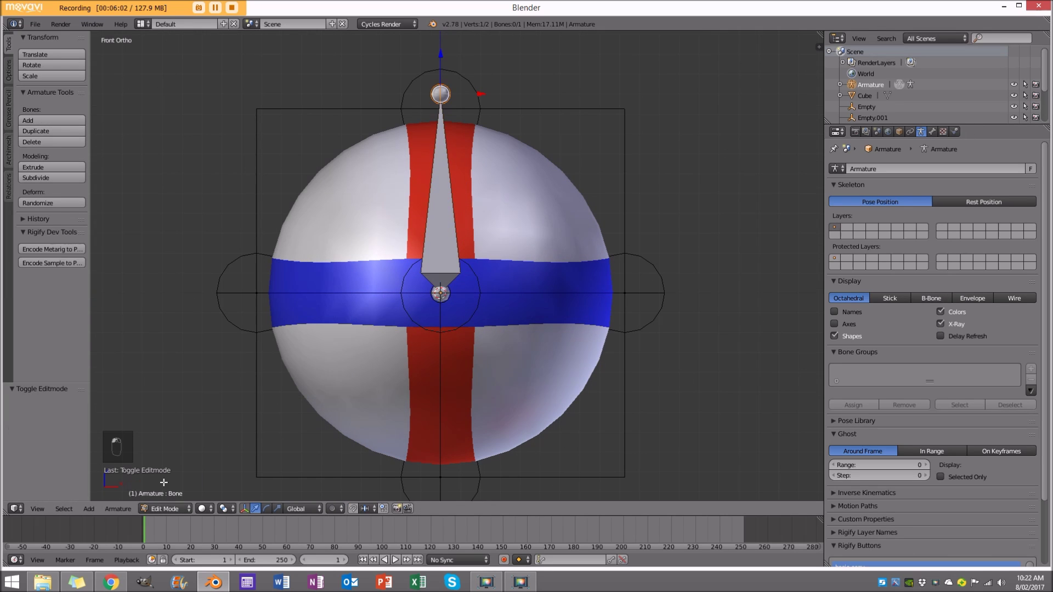
pyautogui.press('z')
pyautogui.rightClick(448, 211)
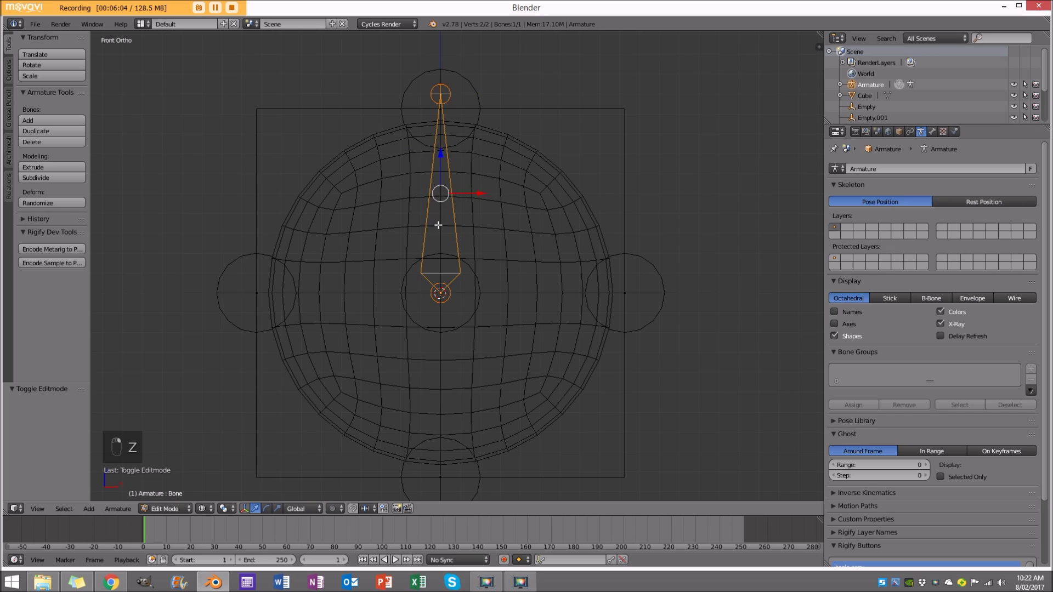
pyautogui.keyDown('shift'); pyautogui.moveTo(455, 204); pyautogui.dragTo(460, 252, button='middle'); pyautogui.keyUp('shift')
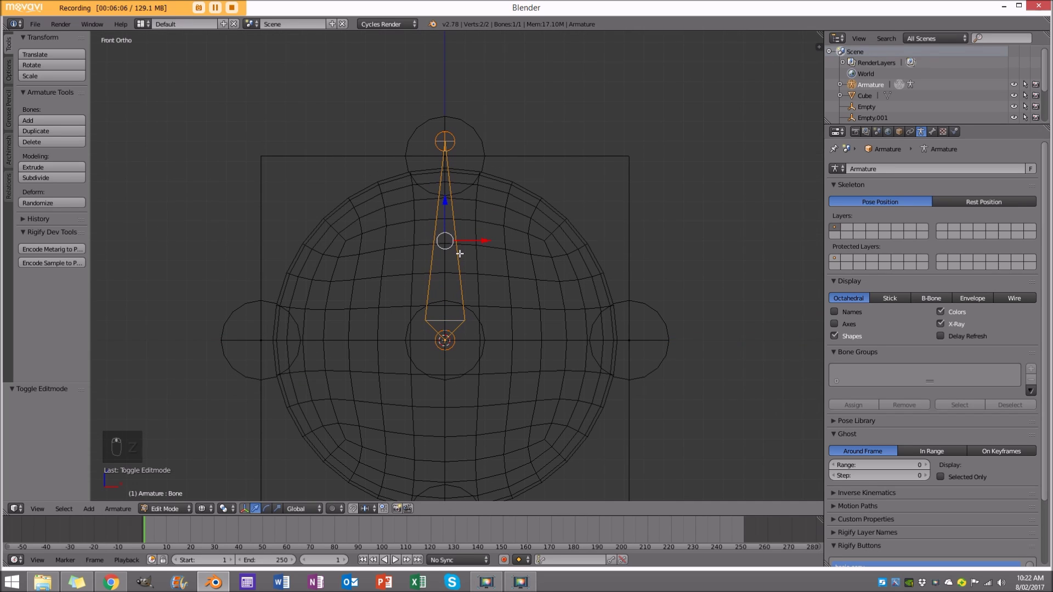
pyautogui.hotkey('shift', 'd')
pyautogui.click(567, 91)
# - Parent the bone copy to the central bone with Keep Offset
pyautogui.scroll(-3, 511, 218)
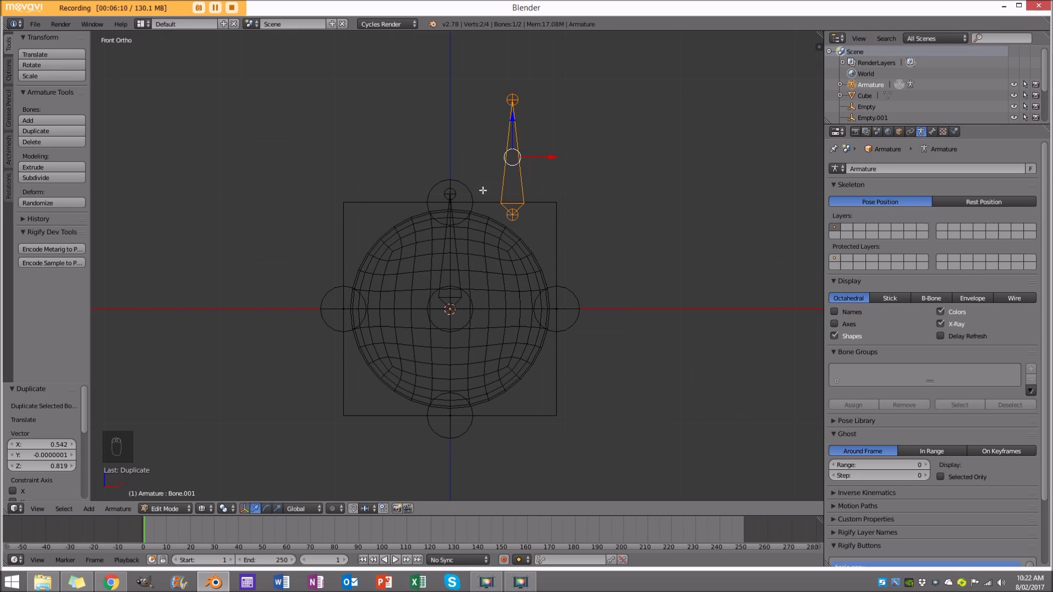
pyautogui.keyDown('shift'); pyautogui.rightClick(458, 262); pyautogui.keyUp('shift')
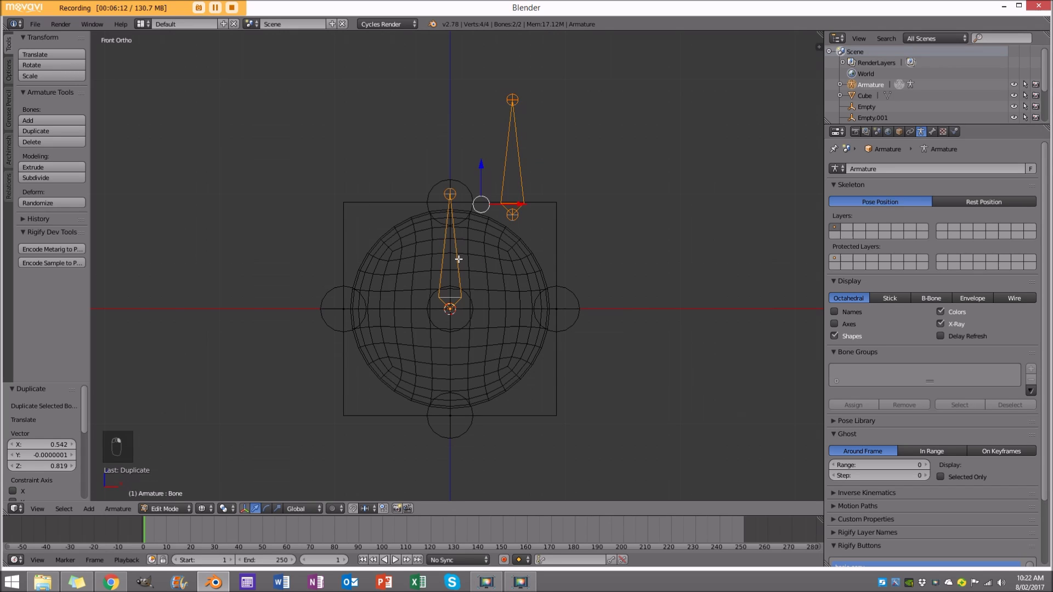
pyautogui.scroll(2, 458, 258)
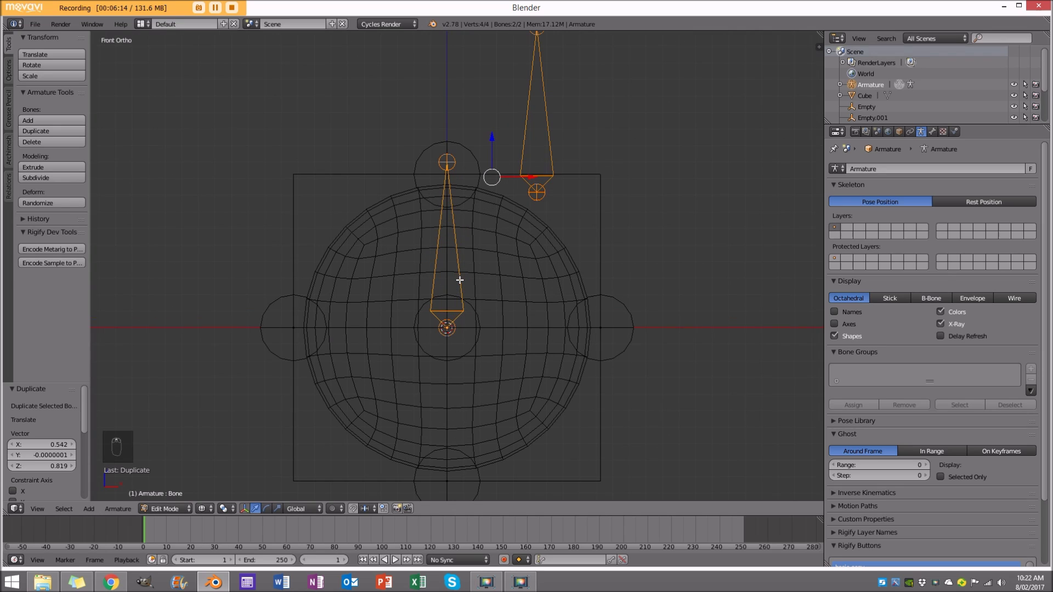
pyautogui.hotkey('ctrl', 'p')
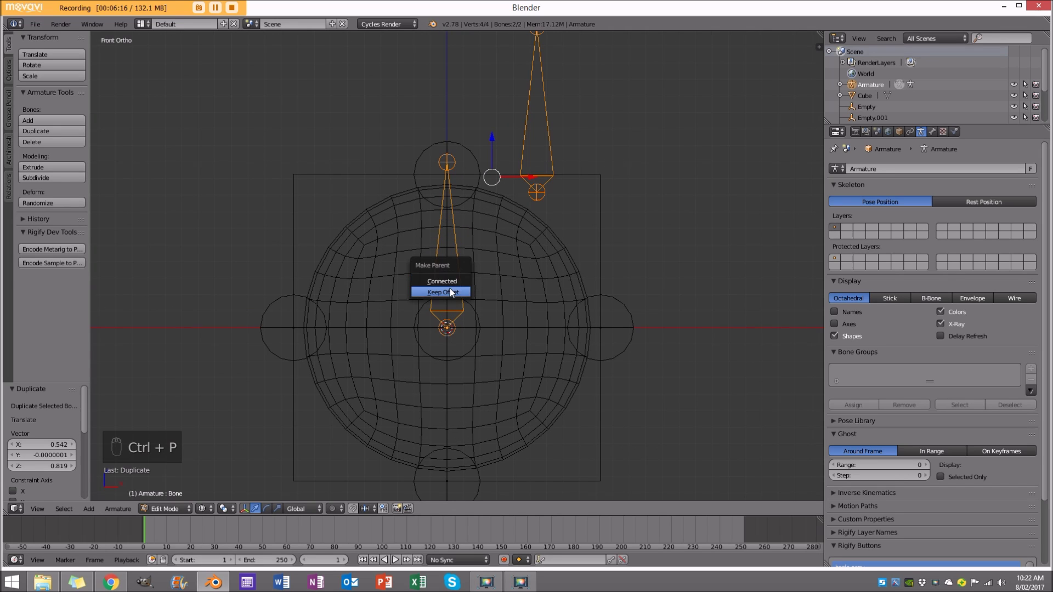
pyautogui.click(458, 288)
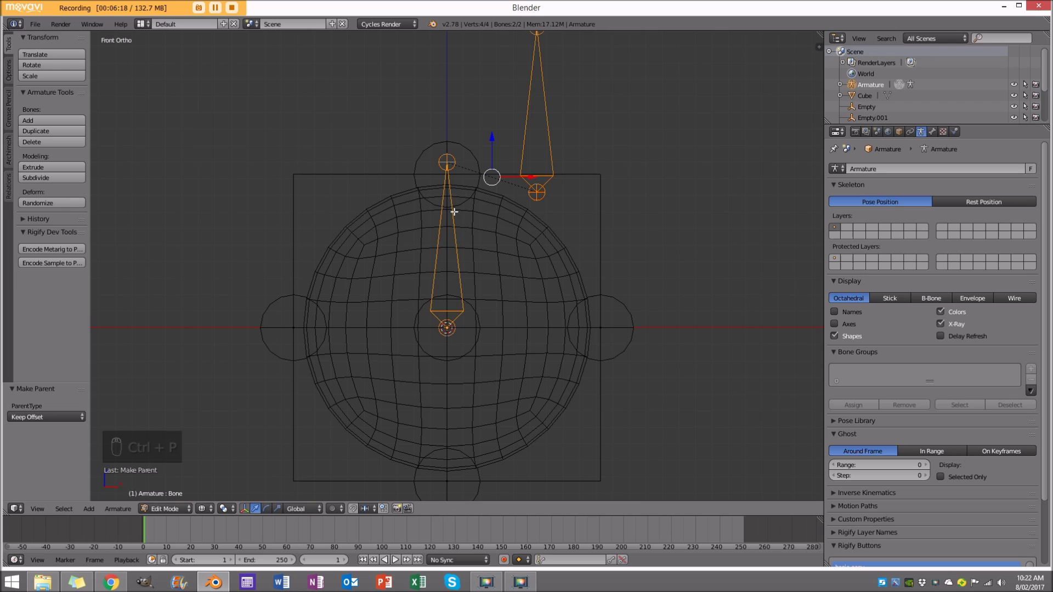
# - Shorten the central bone by lowering its top joint along Z, then leave Edit Mode
pyautogui.rightClick(450, 163)
pyautogui.press('g')
pyautogui.press('z')
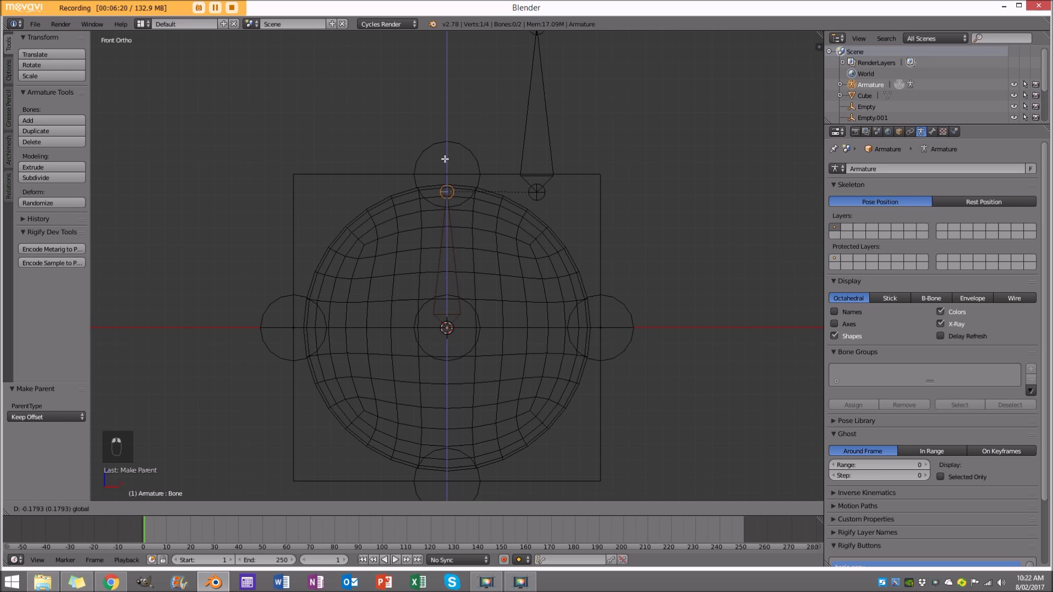
pyautogui.click(445, 195)
pyautogui.keyDown('shift'); pyautogui.moveTo(531, 80); pyautogui.dragTo(520, 163, button='middle'); pyautogui.keyUp('shift')
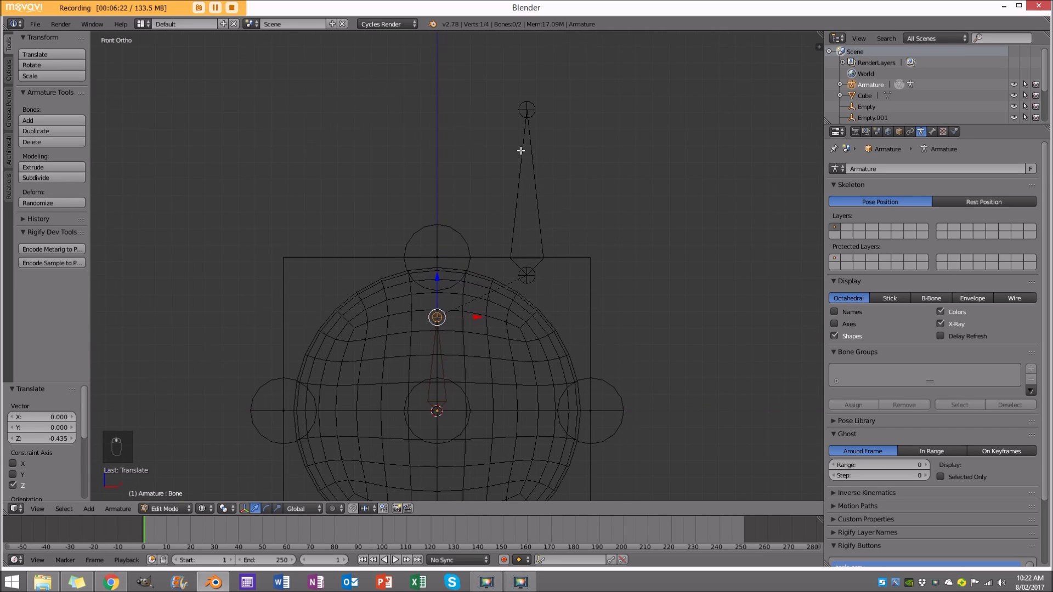
pyautogui.press('g')
pyautogui.press('z')
pyautogui.click(528, 176)
pyautogui.rightClick(529, 225)
pyautogui.press('Tab')
# - Snap the 3D cursor to the top empty and reselect the armature
pyautogui.rightClick(457, 236)
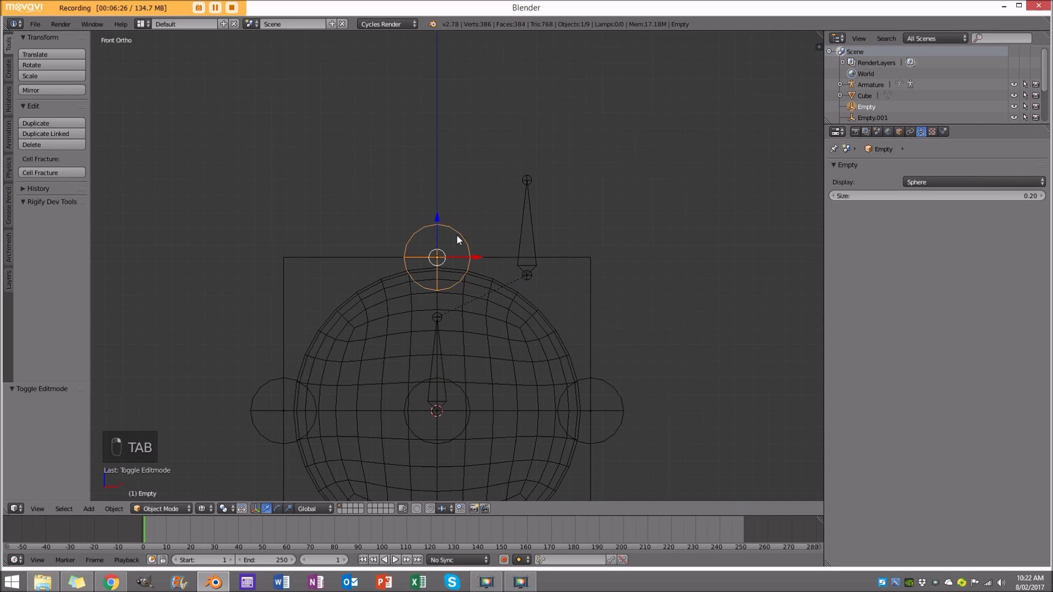
pyautogui.moveTo(462, 243); pyautogui.dragTo(462, 261, button='middle')
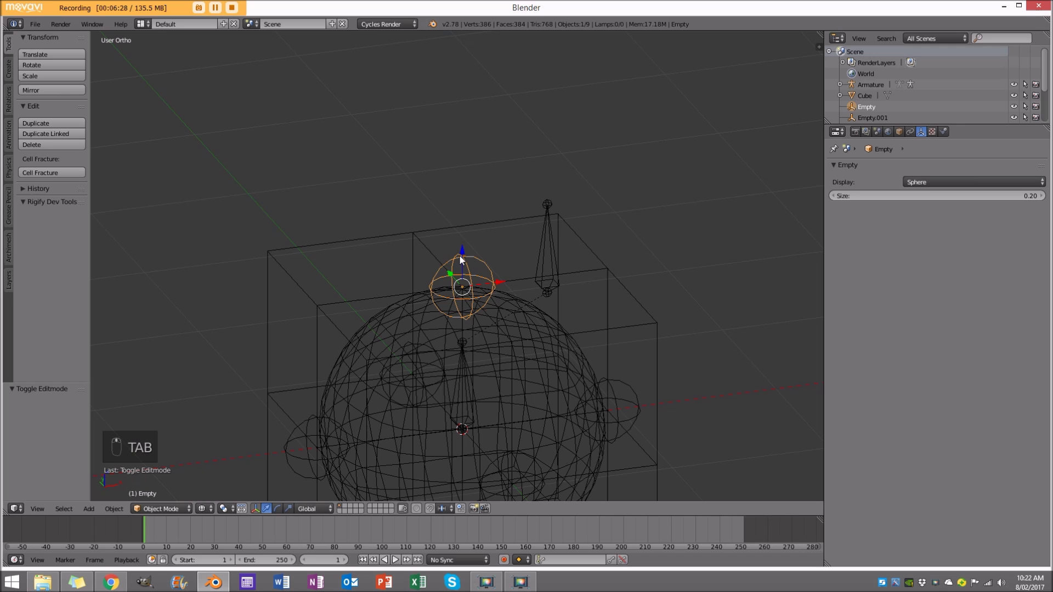
pyautogui.hotkey('shift', 's')
pyautogui.click(462, 243)
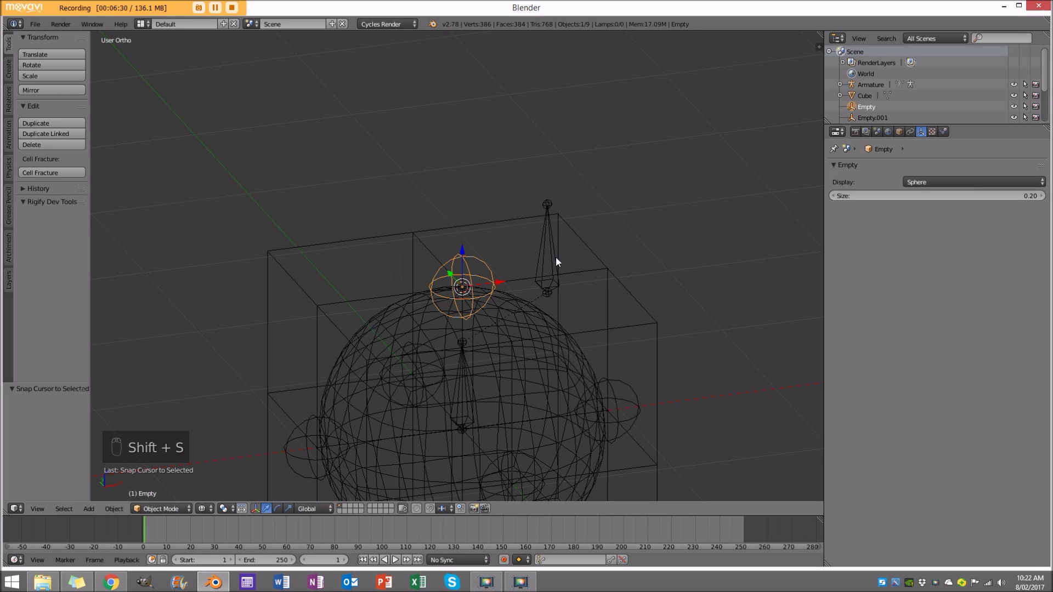
pyautogui.rightClick(549, 245)
pyautogui.moveTo(549, 245); pyautogui.dragTo(540, 281, button='middle')
# - Snap the selected bone onto the top empty using Selection to Cursor
pyautogui.press('Tab')
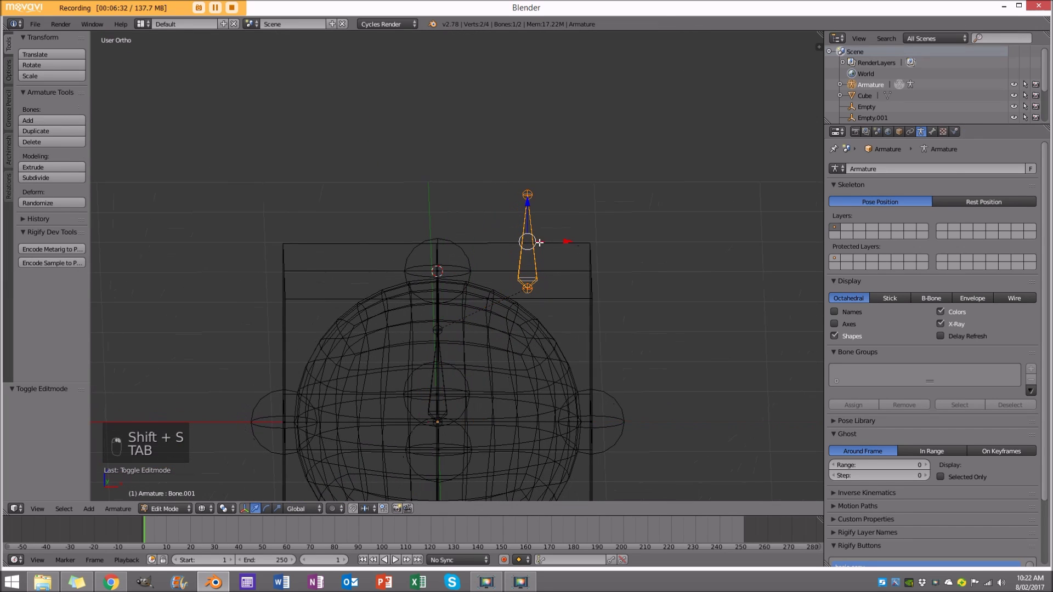
pyautogui.hotkey('shift', 's')
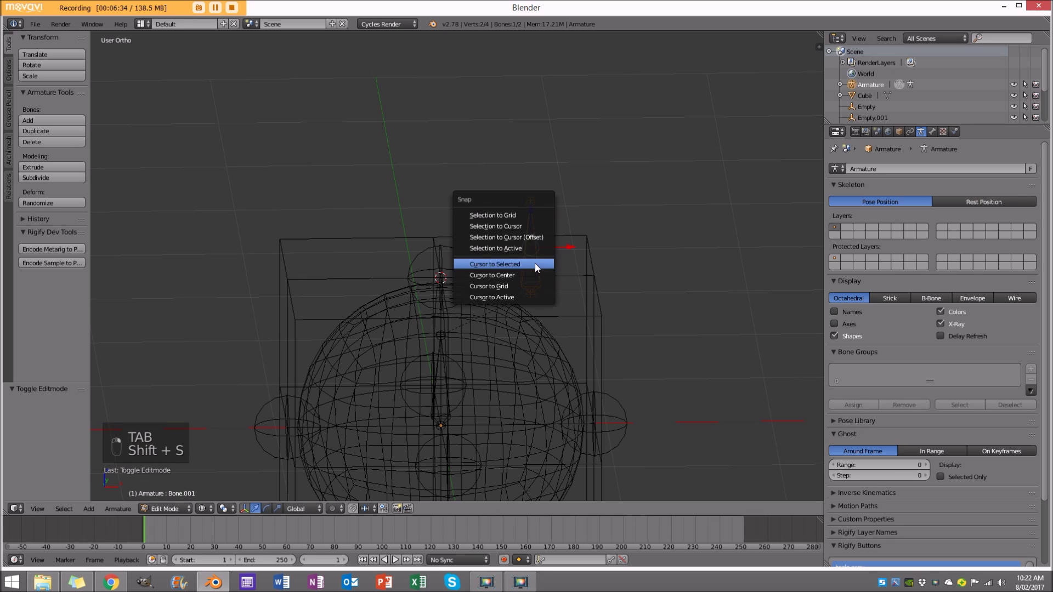
pyautogui.click(525, 226)
pyautogui.moveTo(526, 226); pyautogui.dragTo(442, 159, button='middle')
pyautogui.press('a')
pyautogui.press('Tab')
# - Duplicate the bone at the top empty, placing the copy to the right
pyautogui.rightClick(509, 277)
pyautogui.rightClick(471, 239)
pyautogui.press('Tab')
pyautogui.rightClick(439, 163)
pyautogui.hotkey('shift', 'd')
pyautogui.click(708, 214)
# - Snap the bone copy onto Empty.001 via the 3D cursor
pyautogui.press('Tab')
pyautogui.rightClick(610, 336)
pyautogui.press('Tab')
pyautogui.hotkey('shift', 's')
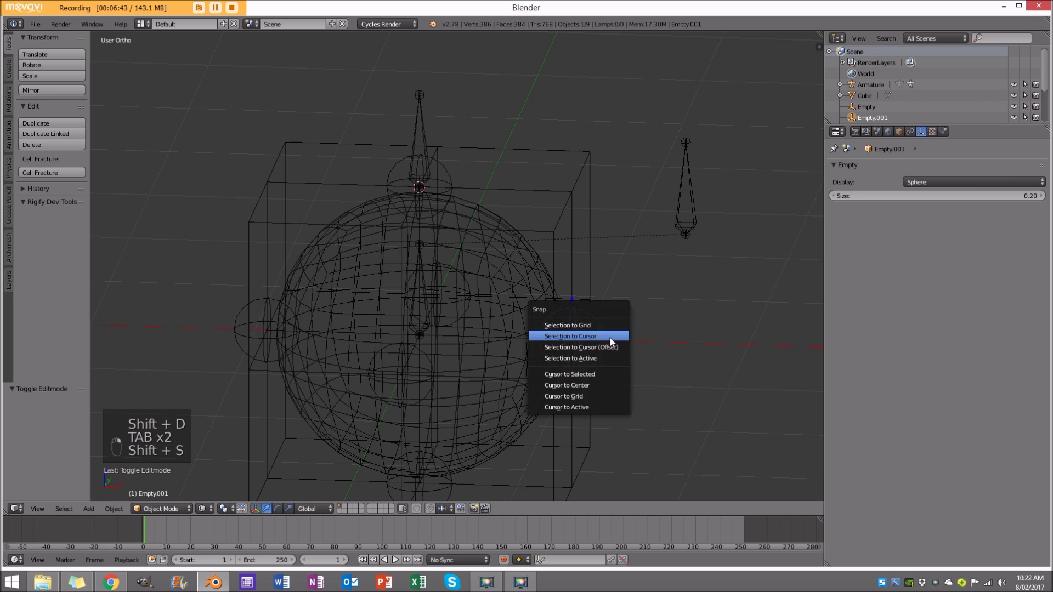
pyautogui.click(600, 368)
pyautogui.rightClick(690, 192)
pyautogui.press('Tab')
pyautogui.hotkey('shift', 's')
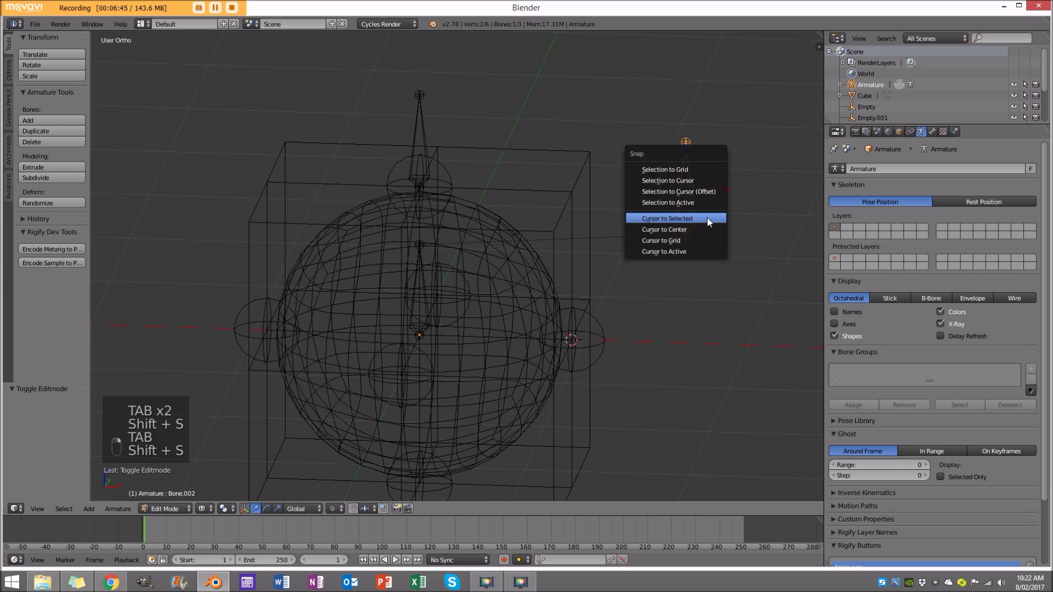
pyautogui.click(701, 180)
# - Duplicate the bone again and snap the new copy onto Empty.002
pyautogui.moveTo(665, 261); pyautogui.dragTo(557, 278, button='middle')
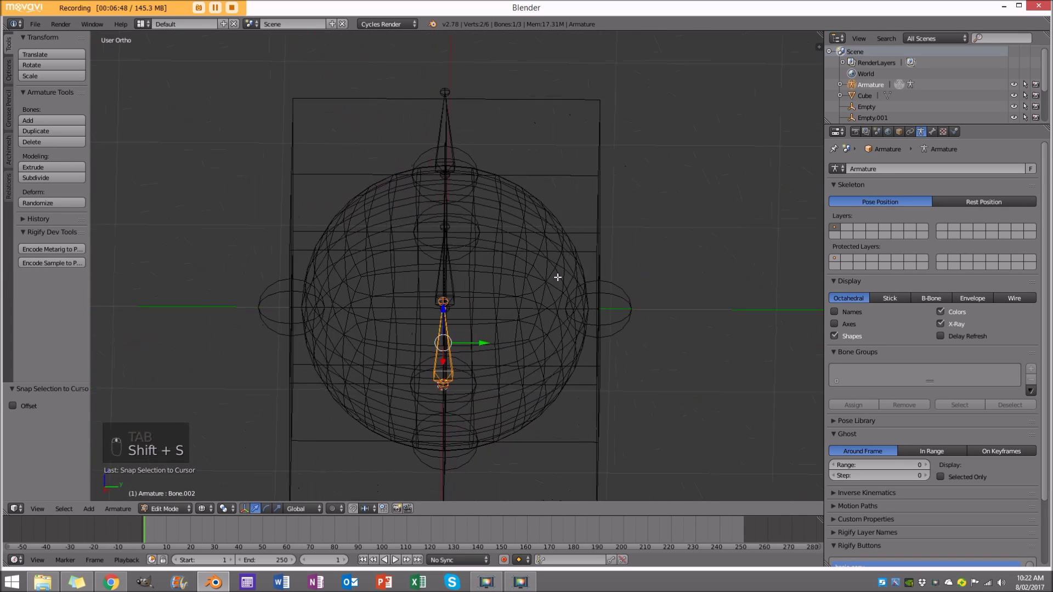
pyautogui.hotkey('shift', 'd')
pyautogui.click(768, 247)
pyautogui.moveTo(768, 247); pyautogui.dragTo(618, 341, button='middle')
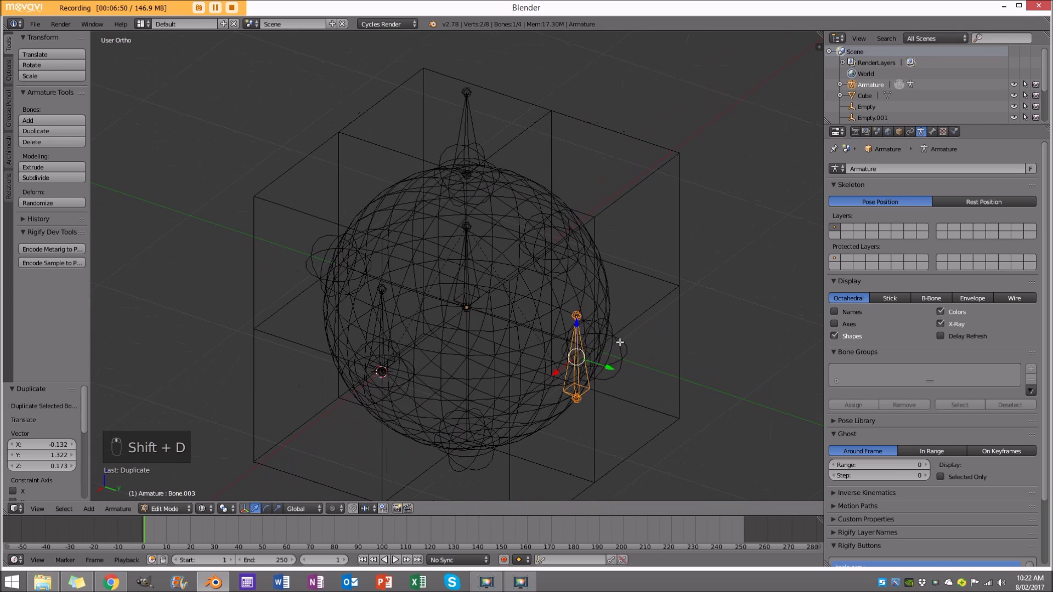
pyautogui.press('Tab')
pyautogui.rightClick(626, 353)
pyautogui.hotkey('shift', 's')
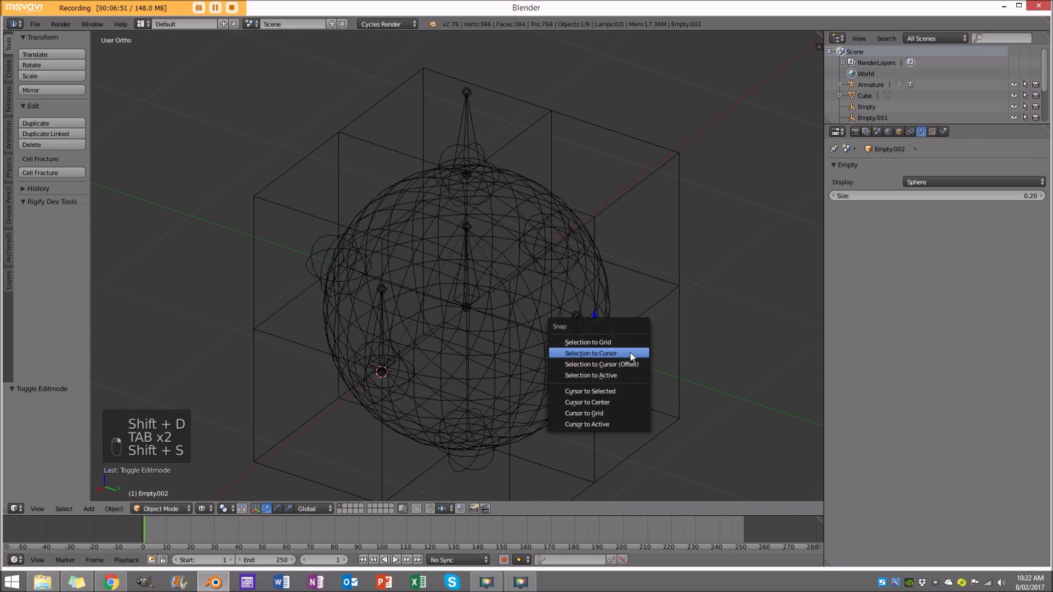
pyautogui.click(623, 388)
pyautogui.moveTo(623, 387); pyautogui.dragTo(639, 329, button='middle')
pyautogui.rightClick(690, 264)
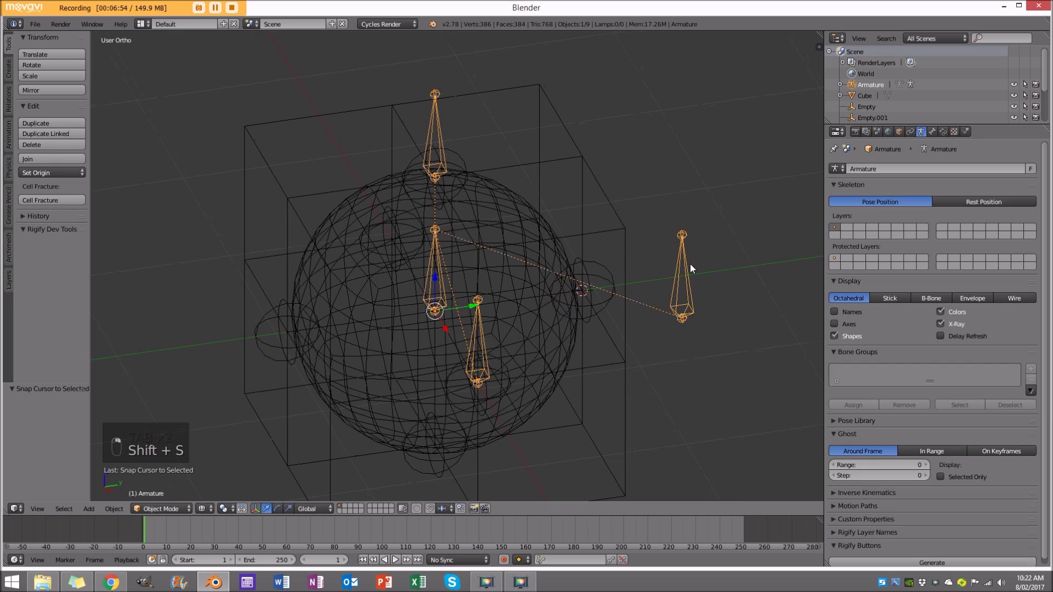
pyautogui.press('Tab')
pyautogui.hotkey('shift', 's')
pyautogui.click(698, 263)
# - Duplicate another bone copy and select Empty.003 as the next snap target
pyautogui.moveTo(698, 245); pyautogui.dragTo(526, 284, button='middle')
pyautogui.hotkey('shift', 's')
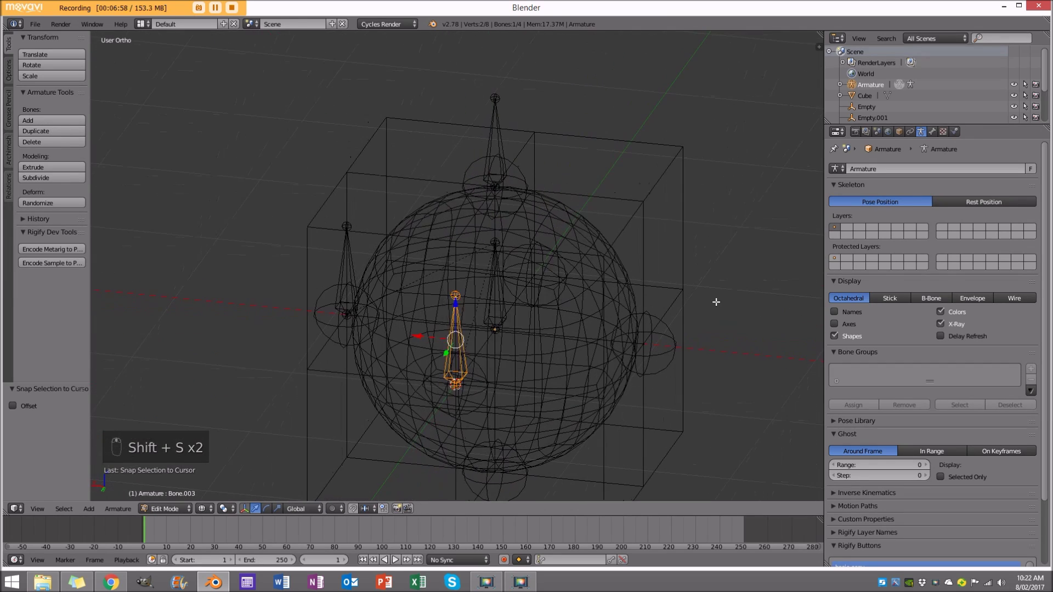
pyautogui.hotkey('shift', 'd')
pyautogui.click(768, 337)
pyautogui.moveTo(768, 337); pyautogui.dragTo(650, 361, button='middle')
pyautogui.press('Tab')
pyautogui.rightClick(631, 386)
pyautogui.hotkey('shift', 's')
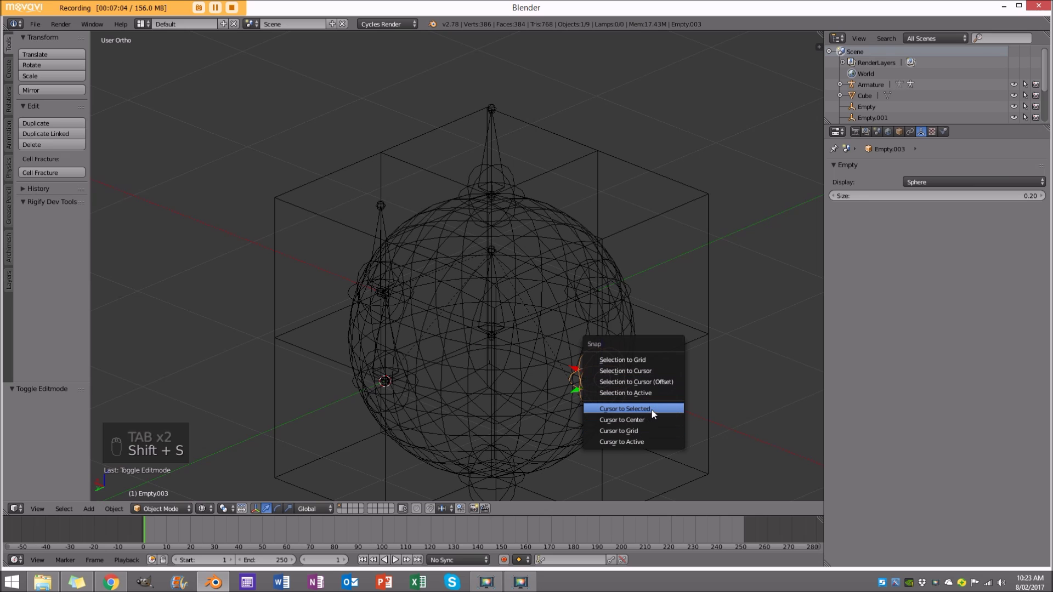
# - Snap the 3D cursor to Empty.003 and move the bone copy onto it
pyautogui.click(657, 407)
pyautogui.moveTo(657, 407); pyautogui.dragTo(726, 337, button='middle')
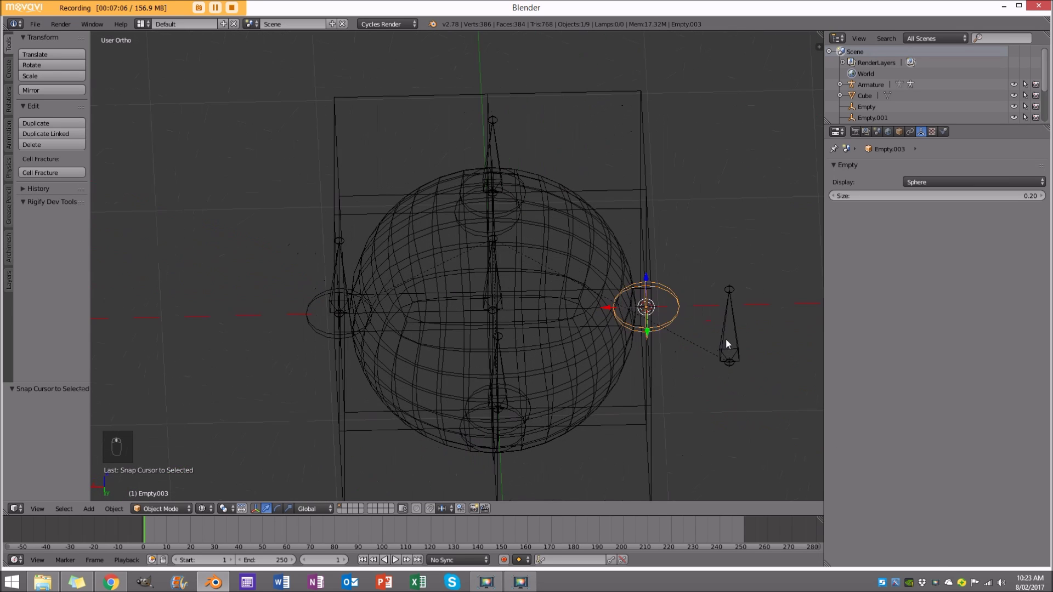
pyautogui.rightClick(725, 338)
pyautogui.press('Tab')
pyautogui.hotkey('shift', 's')
pyautogui.click(751, 295)
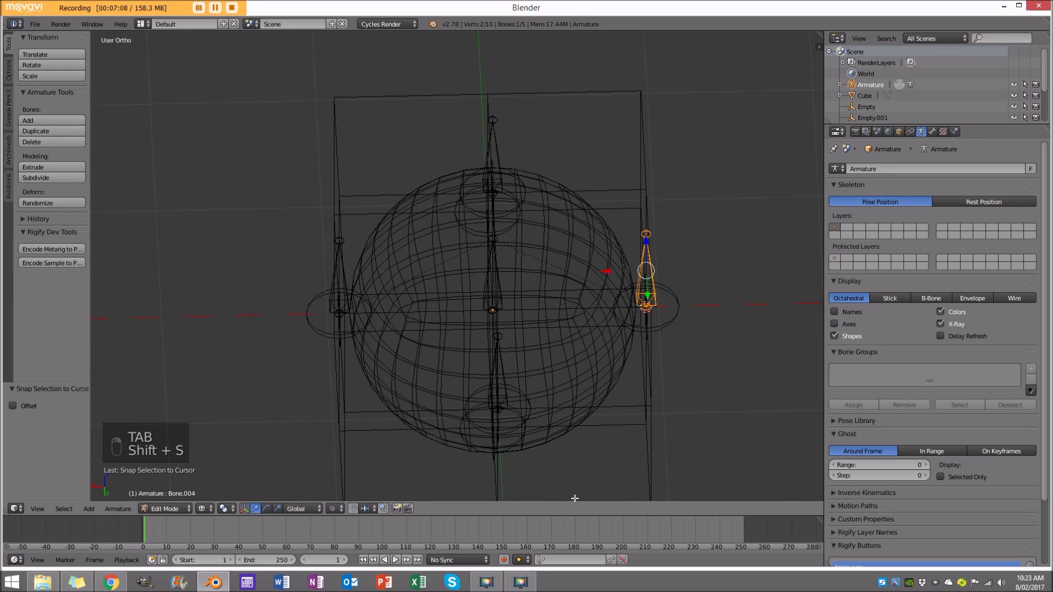
# - Duplicate a bone below the sphere and snap the cursor to Empty.005
pyautogui.scroll(-4, 573, 458)
pyautogui.moveTo(573, 404); pyautogui.dragTo(572, 394, button='middle')
pyautogui.hotkey('shift', 'd')
pyautogui.click(557, 439)
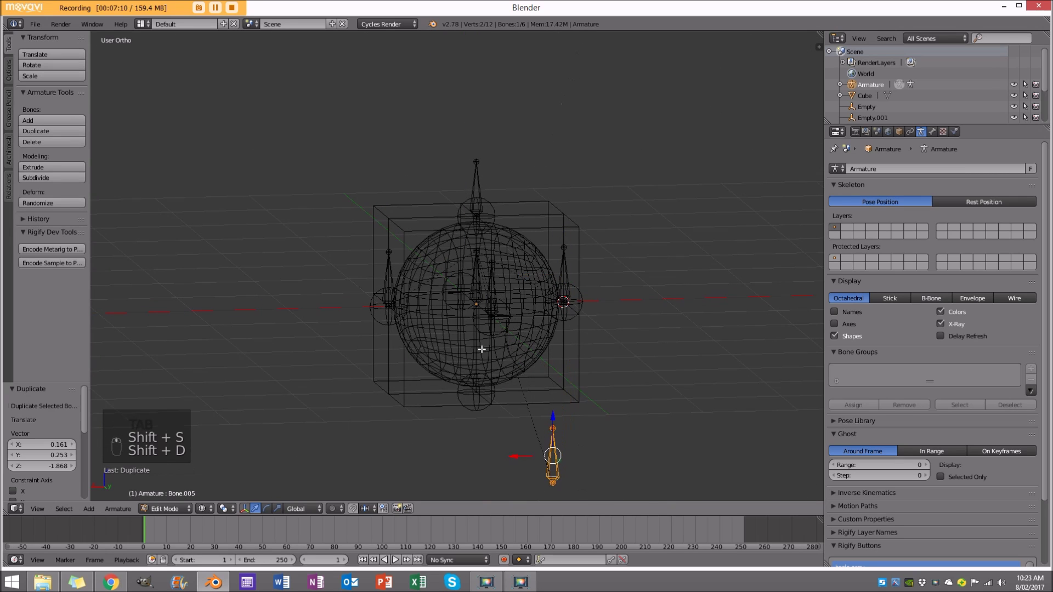
pyautogui.keyDown('shift'); pyautogui.moveTo(495, 401); pyautogui.dragTo(502, 271, button='middle'); pyautogui.keyUp('shift')
pyautogui.press('Tab')
pyautogui.rightClick(502, 273)
pyautogui.hotkey('shift', 's')
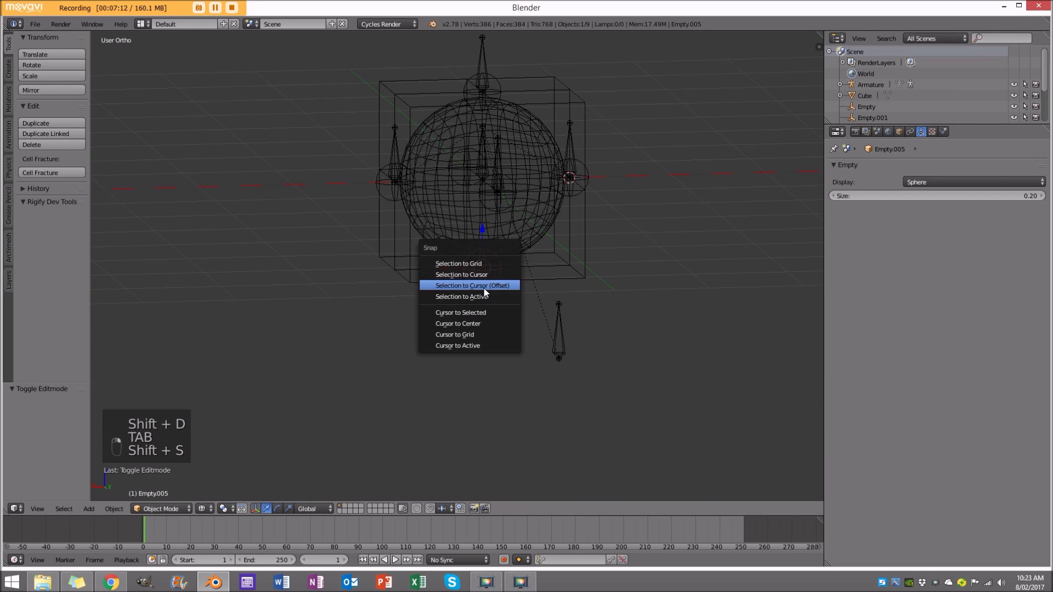
pyautogui.click(504, 313)
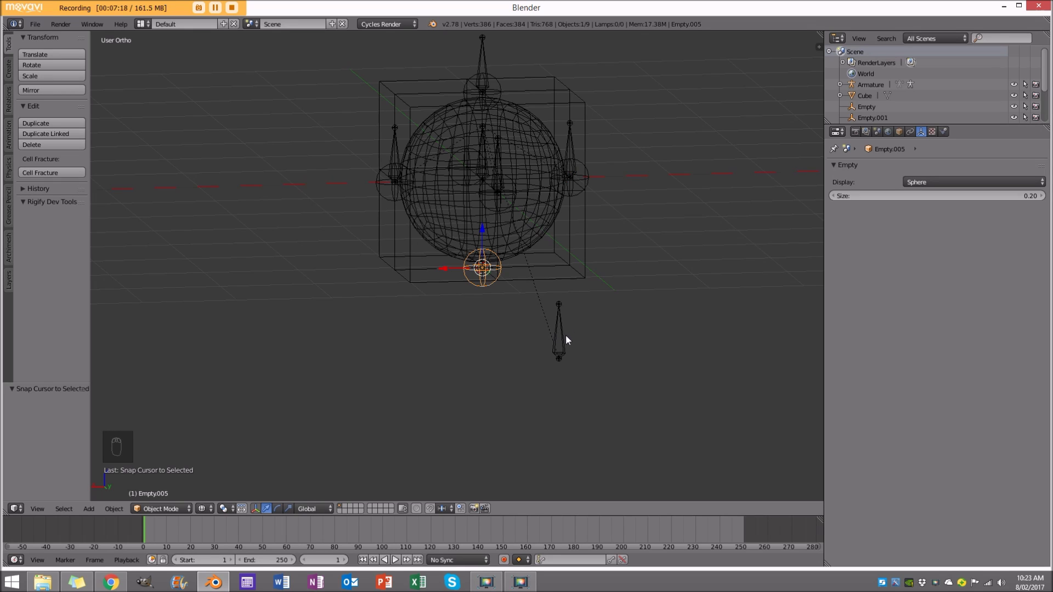
# - Undo that snap, snap the bone copy onto the bottom empty, and return to solid shading
pyautogui.hotkey('ctrl', 'z')
pyautogui.scroll(3, 551, 326)
pyautogui.scroll(-3, 632, 357)
pyautogui.rightClick(574, 363)
pyautogui.press('Tab')
pyautogui.hotkey('shift', 's')
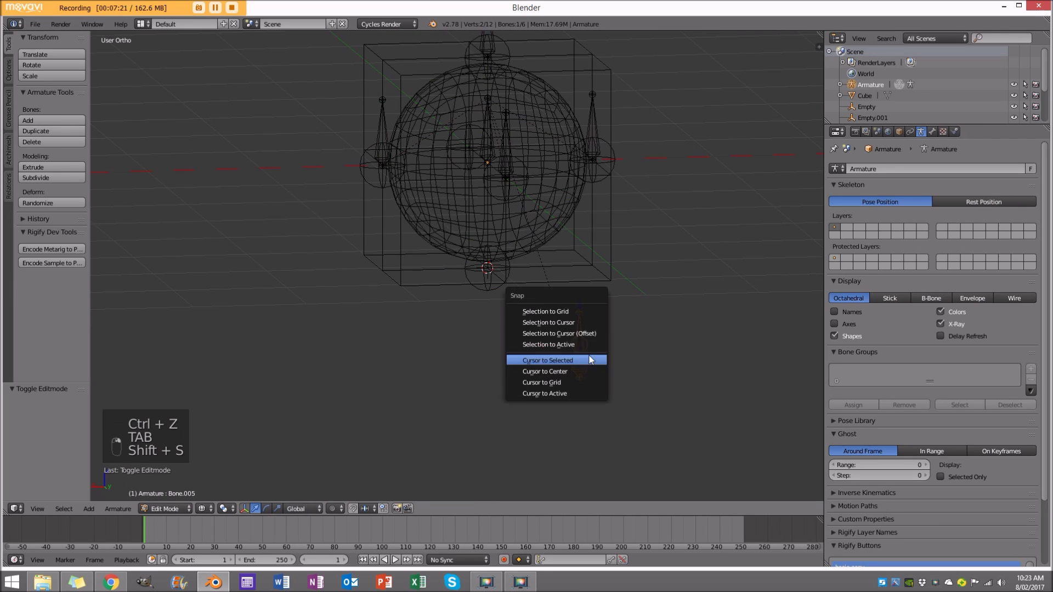
pyautogui.click(594, 326)
pyautogui.moveTo(550, 363)
pyautogui.mouseDown(button='middle')
pyautogui.moveTo(529, 266)
pyautogui.moveTo(552, 275)
pyautogui.moveTo(616, 268)
pyautogui.moveTo(426, 171)
pyautogui.moveTo(457, 199)
pyautogui.mouseUp(button='middle')
pyautogui.press('a')
pyautogui.press('z')
# - Duplicate Bone.002 and snap the copy onto the empty at the sphere's left side
pyautogui.rightClick(426, 171)
pyautogui.hotkey('shift', 'd')
pyautogui.click(244, 216)
pyautogui.press('Tab')
pyautogui.rightClick(335, 219)
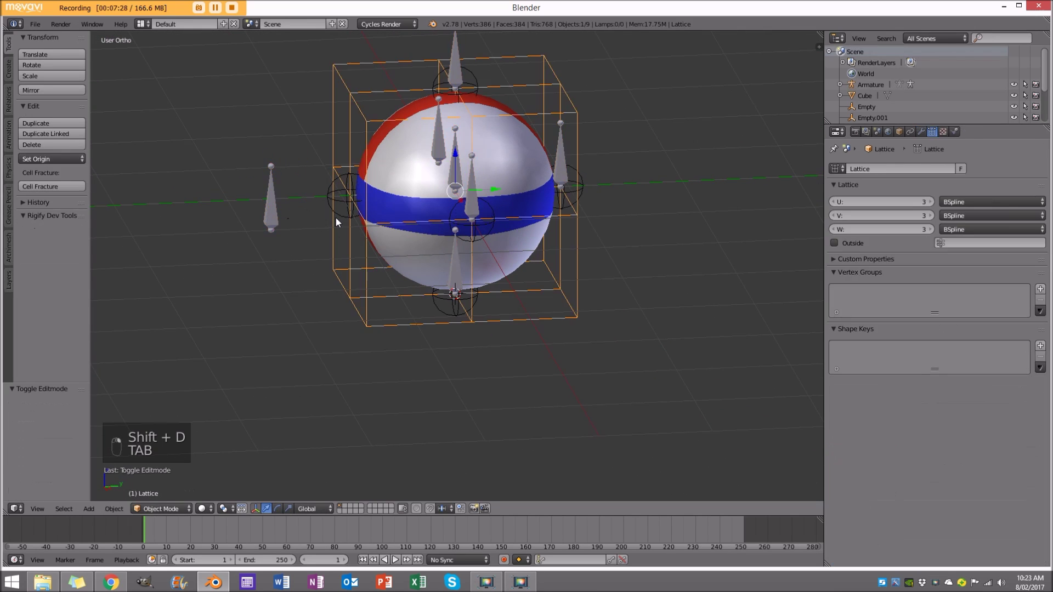
pyautogui.rightClick(338, 216)
pyautogui.hotkey('shift', 's')
pyautogui.click(337, 259)
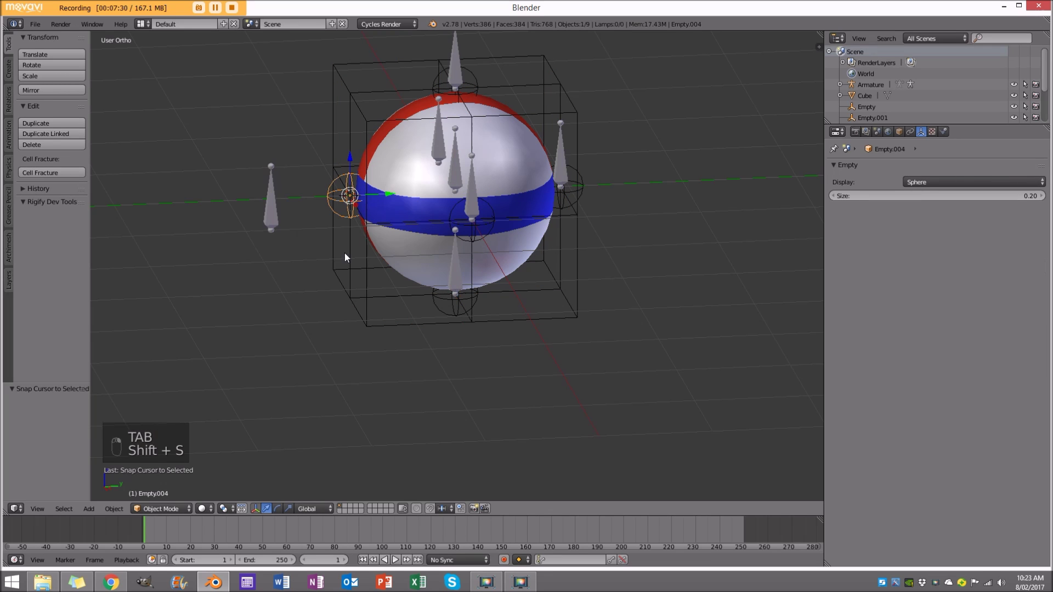
pyautogui.rightClick(271, 196)
pyautogui.press('Tab')
pyautogui.hotkey('shift', 's')
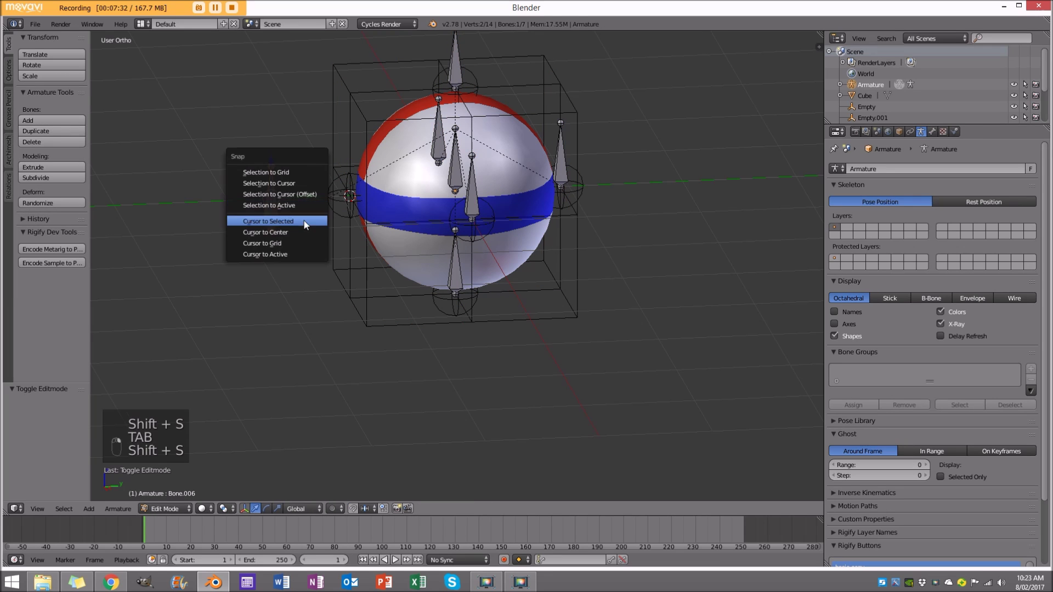
pyautogui.click(269, 183)
# - Orbit and toggle wireframe to check the bone placement around the sphere
pyautogui.moveTo(405, 208); pyautogui.dragTo(350, 446, button='middle')
pyautogui.press('z')
pyautogui.scroll(2, 585, 215)
pyautogui.press('z')
pyautogui.moveTo(387, 251); pyautogui.dragTo(378, 310, button='middle')
# - In wireframe Pose Mode, test-move the middle bone, then clear its location and rotation
pyautogui.click(171, 509)
pyautogui.click(163, 467)
pyautogui.press('z')
pyautogui.rightClick(425, 155)
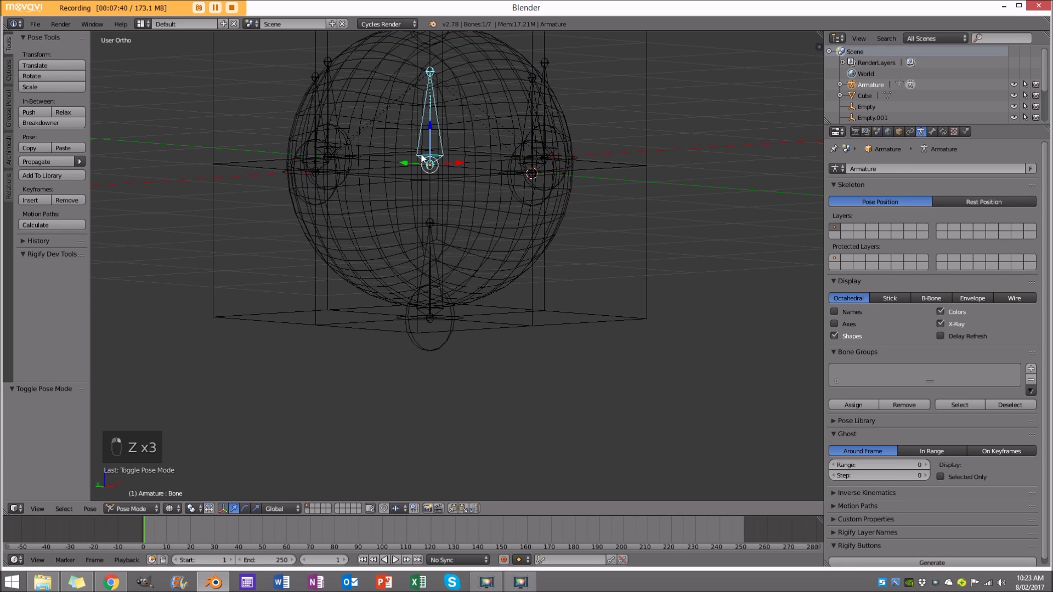
pyautogui.scroll(-3, 422, 157)
pyautogui.press('g')
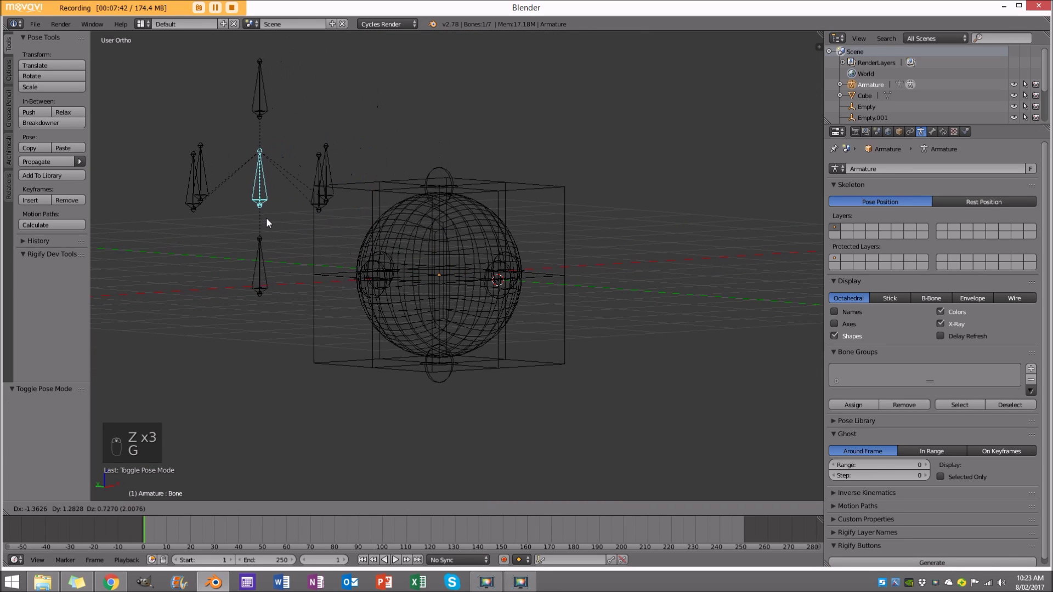
pyautogui.click(265, 218)
pyautogui.moveTo(265, 218); pyautogui.dragTo(271, 205, button='middle')
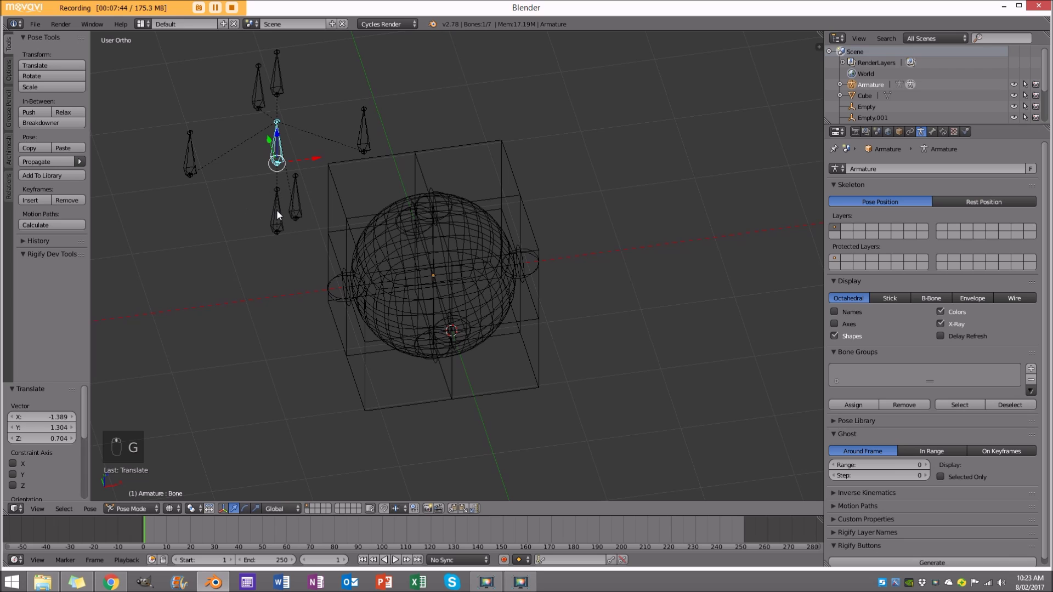
pyautogui.hotkey('alt', 'g')
pyautogui.hotkey('alt', 'r')
pyautogui.press('a')
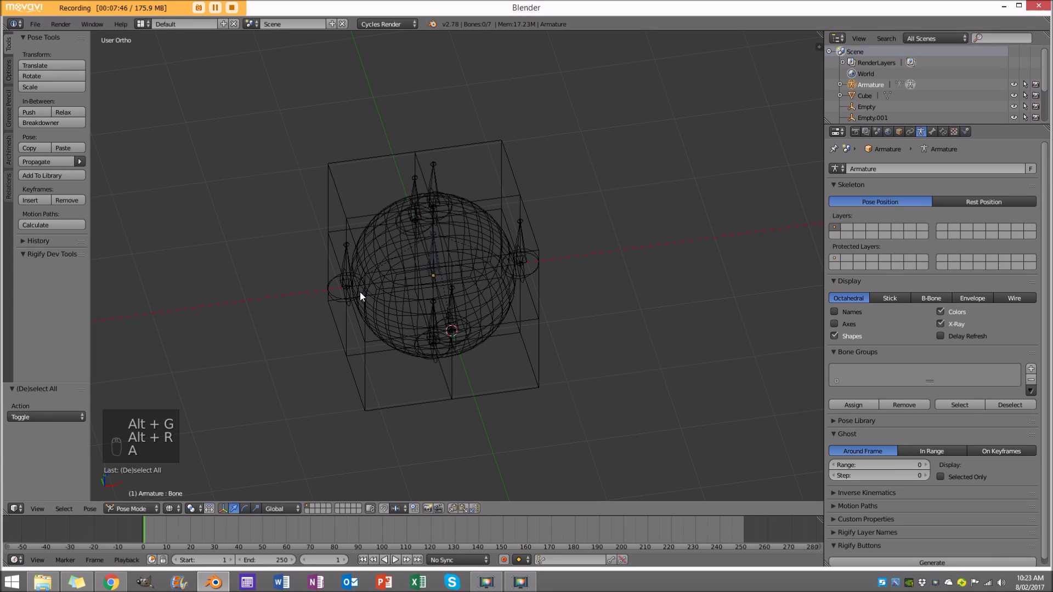
# - Return to Object Mode in wireframe shading and cancel a trial move of the armature
pyautogui.click(127, 509)
pyautogui.click(127, 498)
pyautogui.press('z')
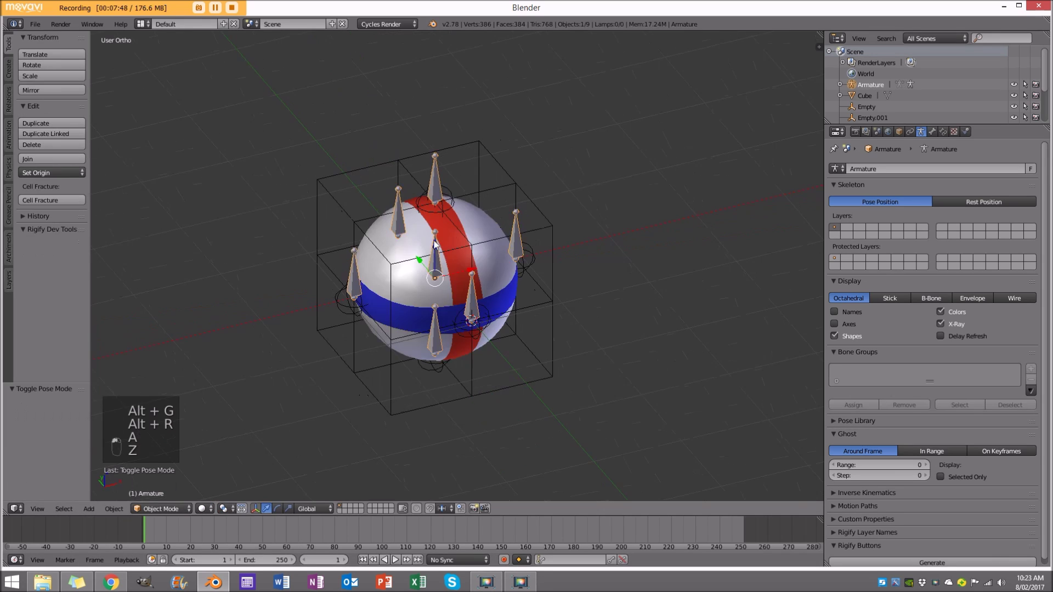
pyautogui.scroll(3, 476, 221)
pyautogui.press('z')
pyautogui.scroll(-1, 469, 164)
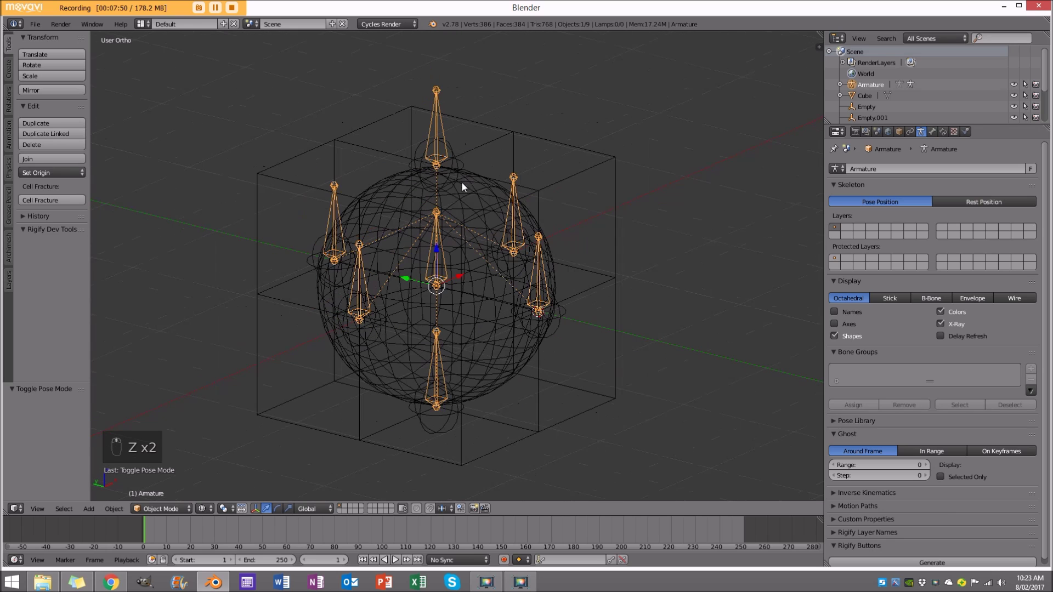
pyautogui.press('g')
pyautogui.rightClick(399, 176)
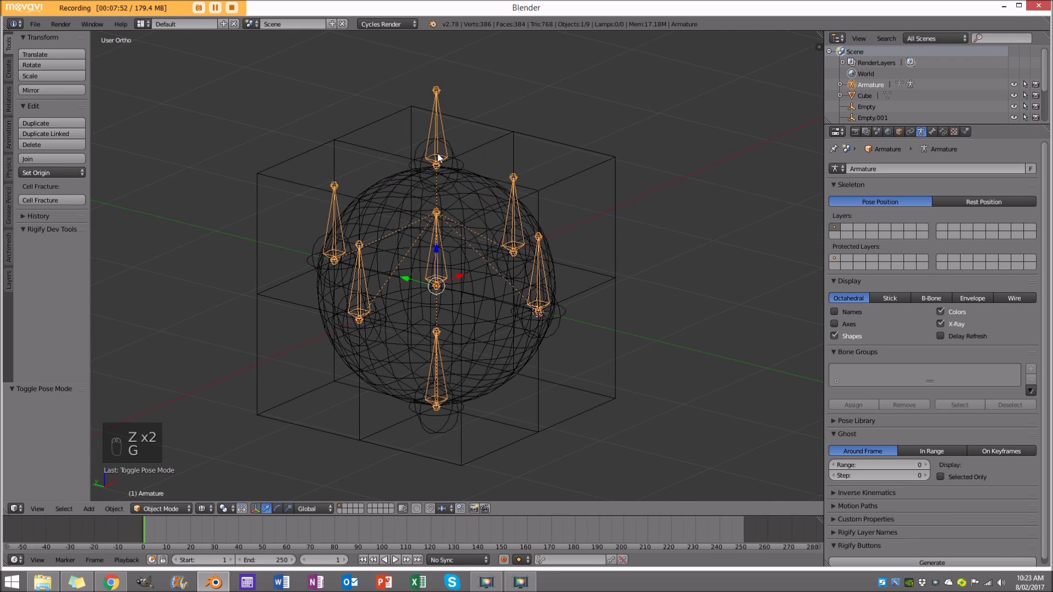
# - Reselect the armature in Pose Mode, then select the empty at the top bone
pyautogui.rightClick(447, 137)
pyautogui.moveTo(447, 136); pyautogui.dragTo(406, 153, button='middle')
pyautogui.rightClick(406, 155)
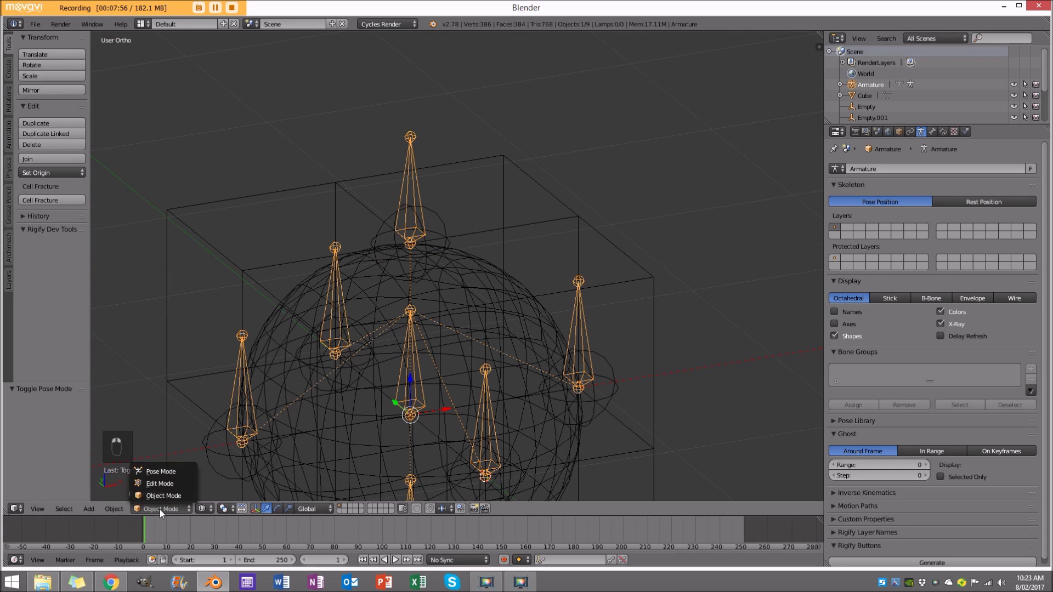
pyautogui.click(164, 475)
pyautogui.scroll(-3, 430, 206)
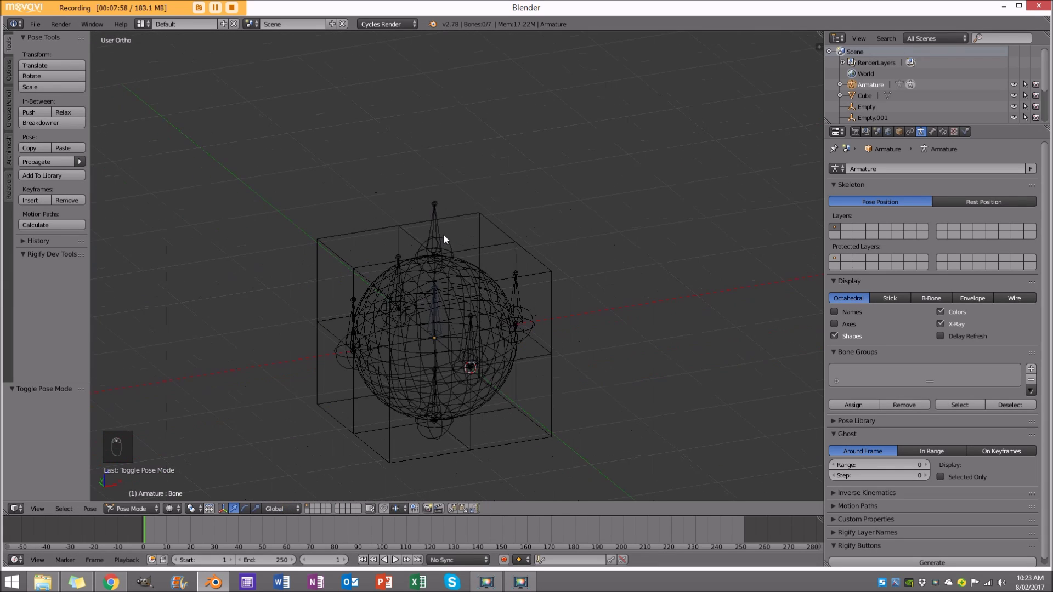
pyautogui.scroll(4, 432, 203)
pyautogui.rightClick(433, 208)
# - Bone-parent the top hook empty to the top bone
pyautogui.moveTo(439, 209); pyautogui.dragTo(423, 192, button='middle')
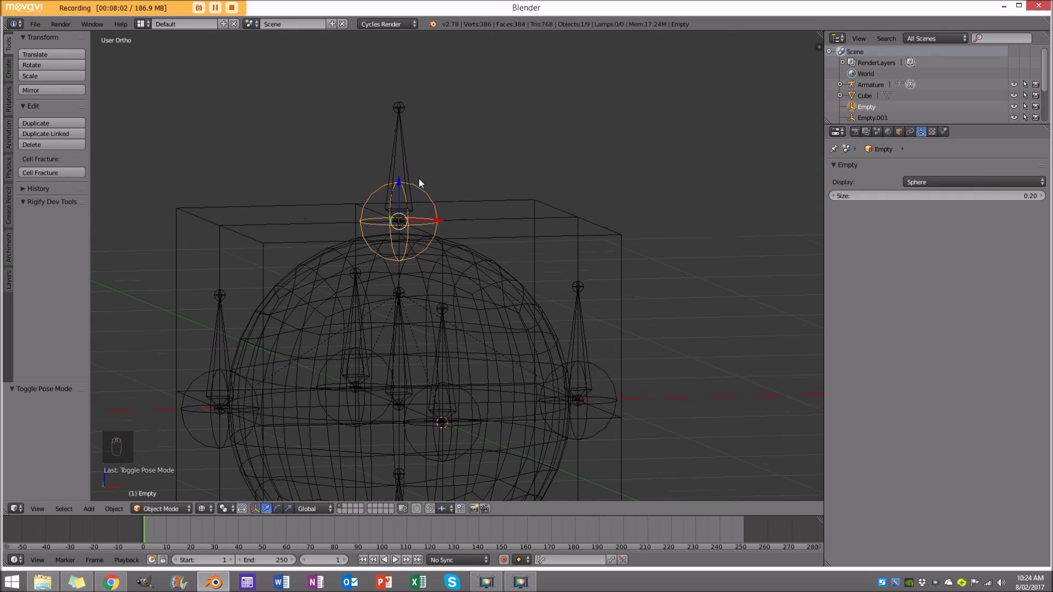
pyautogui.rightClick(402, 140)
pyautogui.moveTo(452, 238); pyautogui.dragTo(417, 186, button='middle')
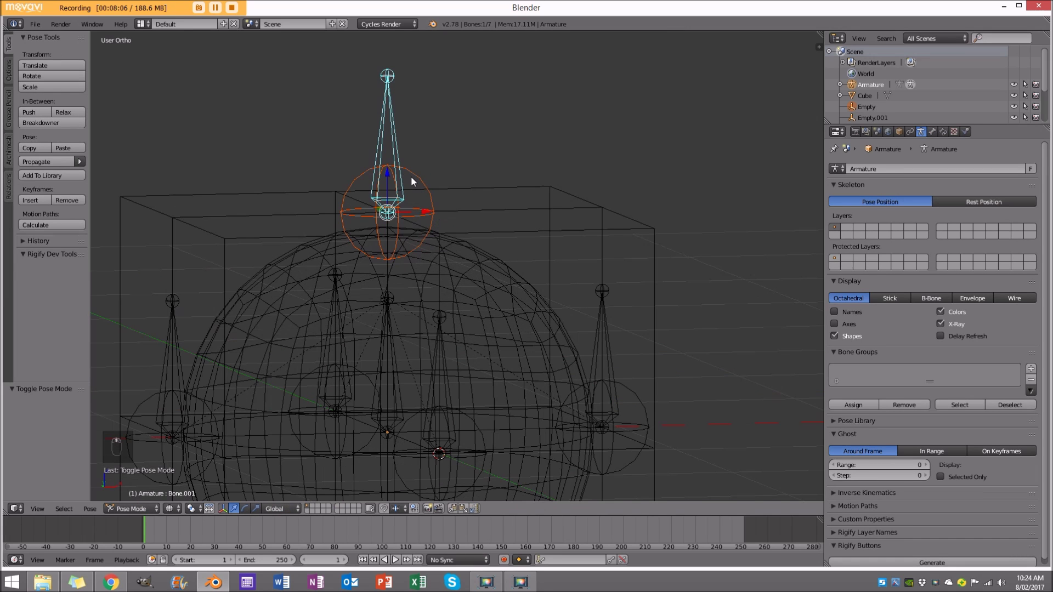
pyautogui.hotkey('ctrl', 'p')
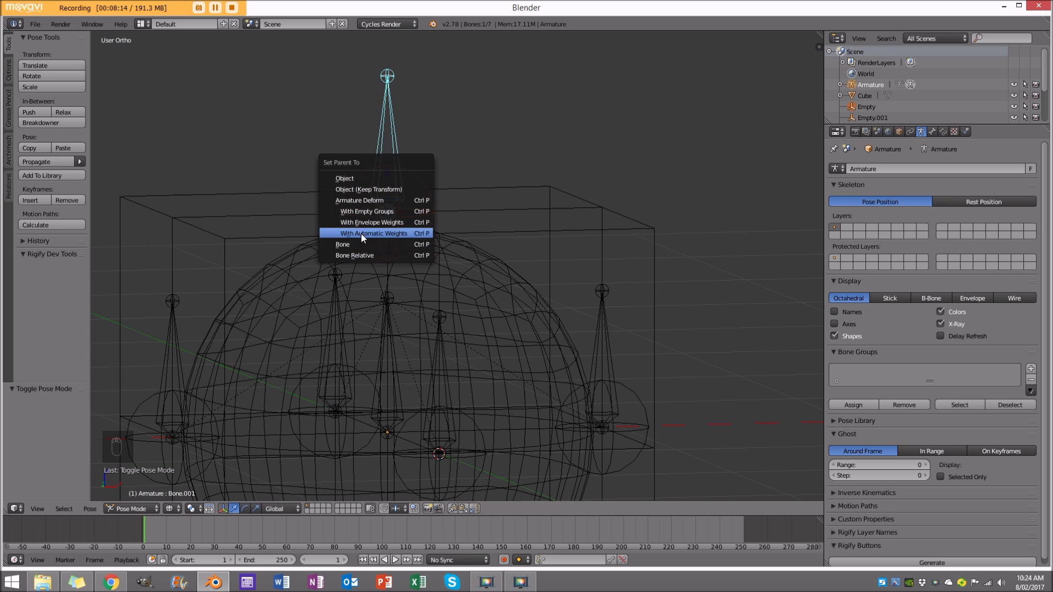
pyautogui.click(374, 244)
# - Bone-parent the empty at the sphere's right side to its matching bone
pyautogui.scroll(-3, 504, 233)
pyautogui.moveTo(505, 234); pyautogui.dragTo(474, 219, button='middle')
pyautogui.scroll(5, 466, 211)
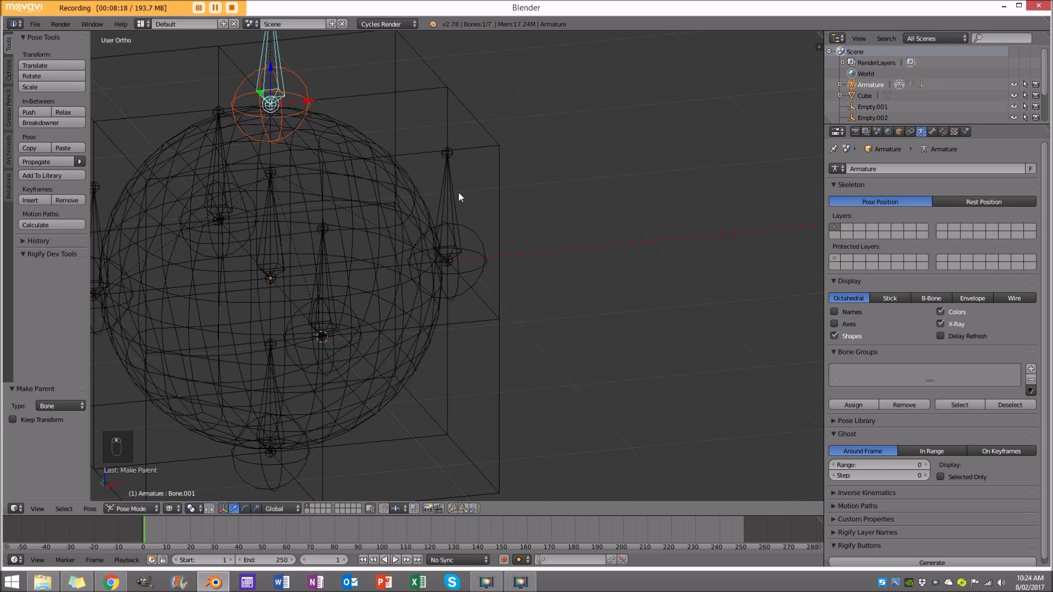
pyautogui.hotkey('ctrl', 'Tab')
pyautogui.rightClick(478, 235)
pyautogui.rightClick(453, 193)
pyautogui.hotkey('ctrl', 'Tab')
pyautogui.rightClick(455, 196)
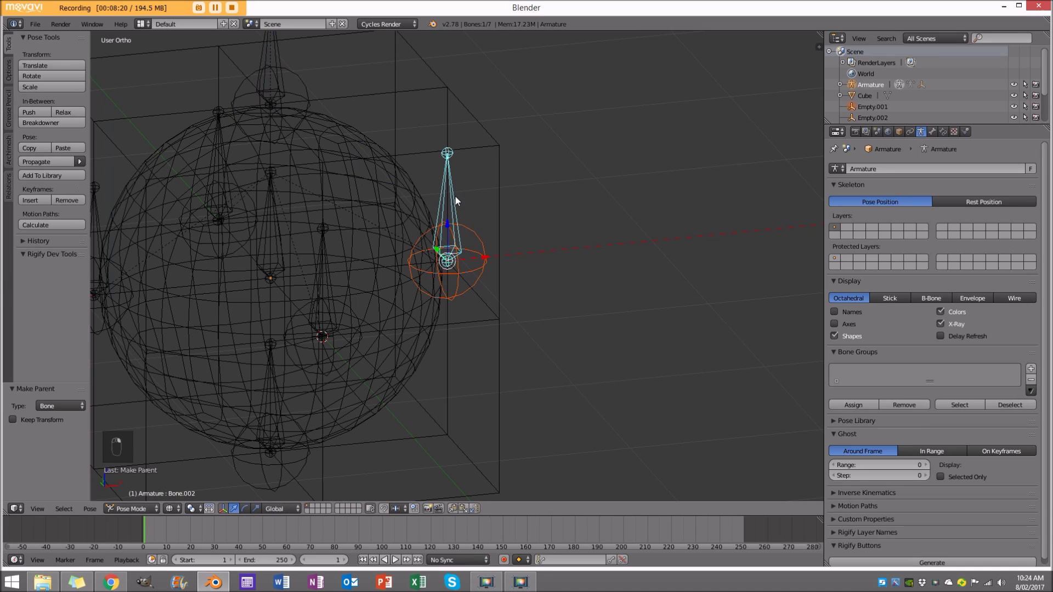
pyautogui.hotkey('ctrl', 'p')
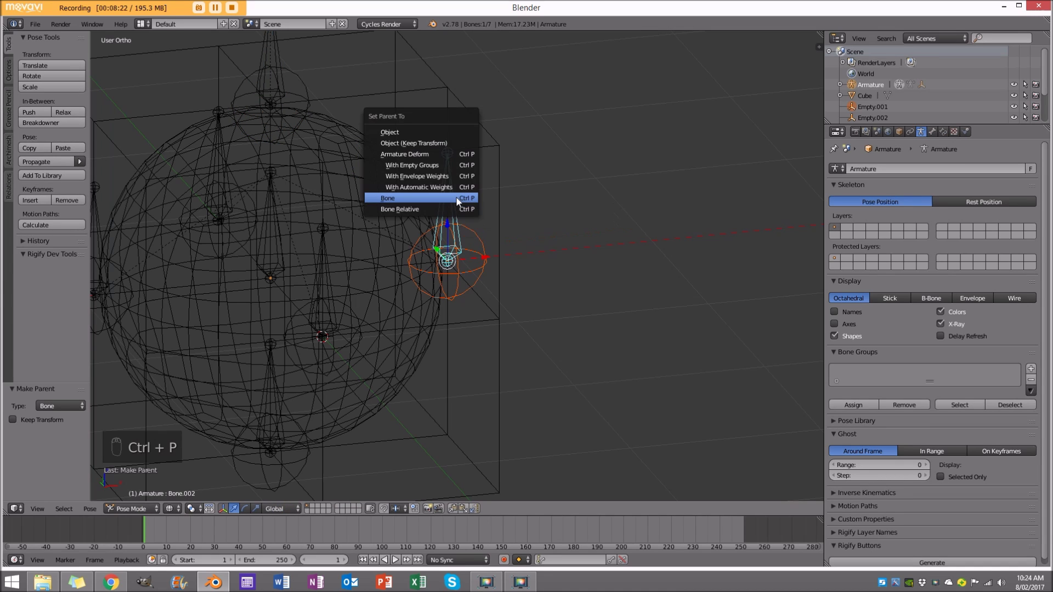
pyautogui.click(457, 206)
# - Bone-parent the next hook empty to the duplicated bone beside it
pyautogui.press('a')
pyautogui.scroll(-2, 444, 286)
pyautogui.moveTo(397, 299); pyautogui.dragTo(543, 341, button='middle')
pyautogui.hotkey('ctrl', 'Tab')
pyautogui.rightClick(537, 320)
pyautogui.keyDown('shift'); pyautogui.rightClick(522, 285); pyautogui.keyUp('shift')
pyautogui.hotkey('ctrl', 'Tab')
pyautogui.rightClick(522, 284)
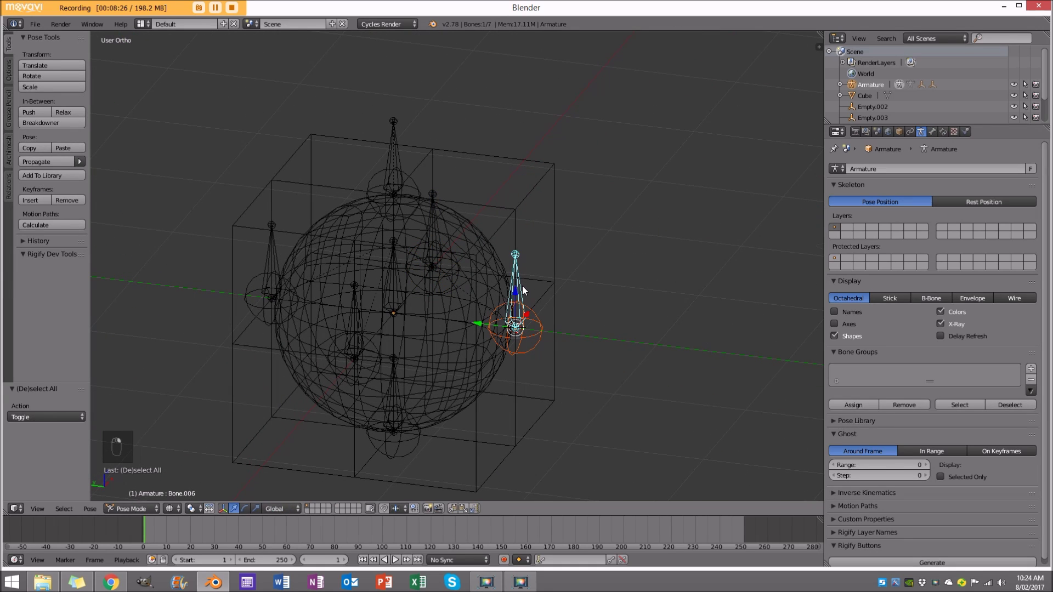
pyautogui.hotkey('ctrl', 'p')
pyautogui.click(522, 286)
# - Deselect the bones and select the hook empty on the right
pyautogui.press('a')
pyautogui.moveTo(478, 277); pyautogui.dragTo(709, 249, button='middle')
pyautogui.rightClick(682, 366)
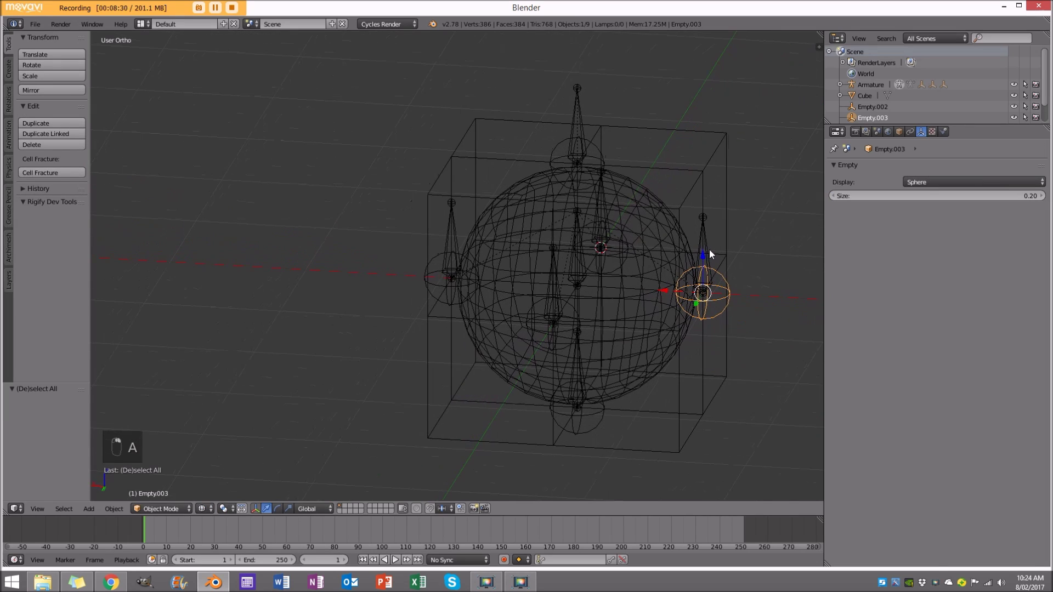
# - Bone-parent the right-hand empty to the bone at its position
pyautogui.keyDown('shift'); pyautogui.rightClick(709, 249); pyautogui.keyUp('shift')
pyautogui.hotkey('ctrl', 'Tab')
pyautogui.rightClick(709, 249)
pyautogui.hotkey('ctrl', 'p')
pyautogui.click(710, 247)
pyautogui.press('a')
pyautogui.moveTo(709, 248); pyautogui.dragTo(649, 182, button='middle')
# - Bone-parent two more hook empties to their matching bones
pyautogui.rightClick(685, 279)
pyautogui.keyDown('shift'); pyautogui.rightClick(642, 188); pyautogui.keyUp('shift')
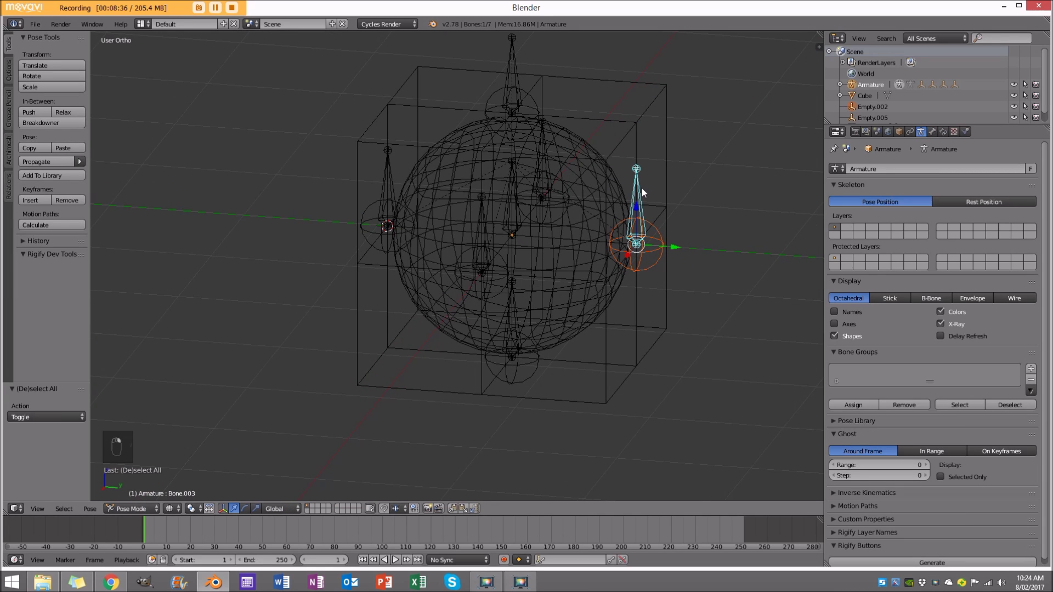
pyautogui.hotkey('ctrl', 'p')
pyautogui.click(641, 187)
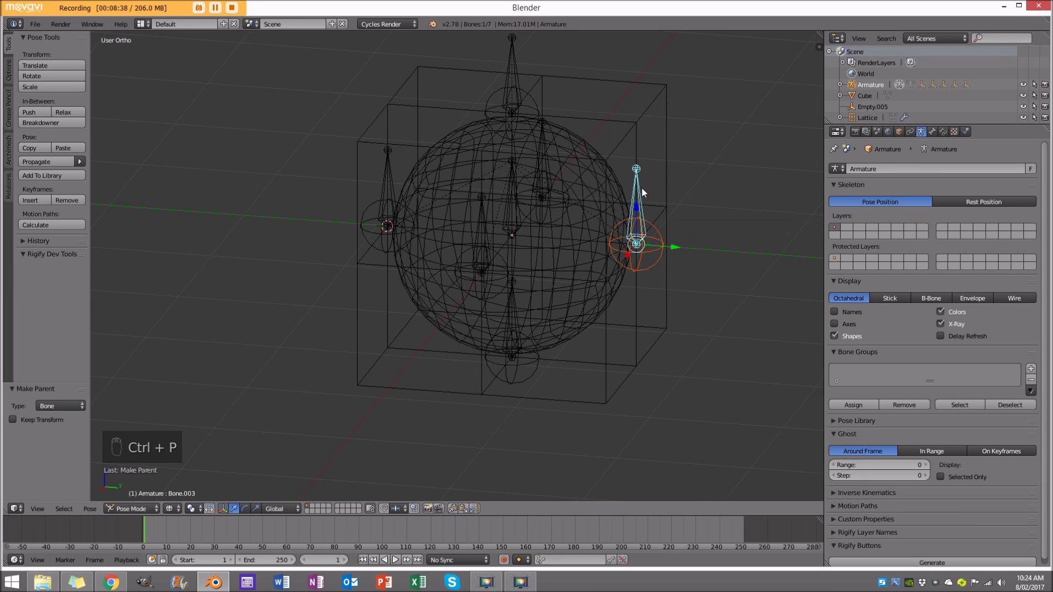
pyautogui.moveTo(510, 228); pyautogui.dragTo(478, 262, button='middle')
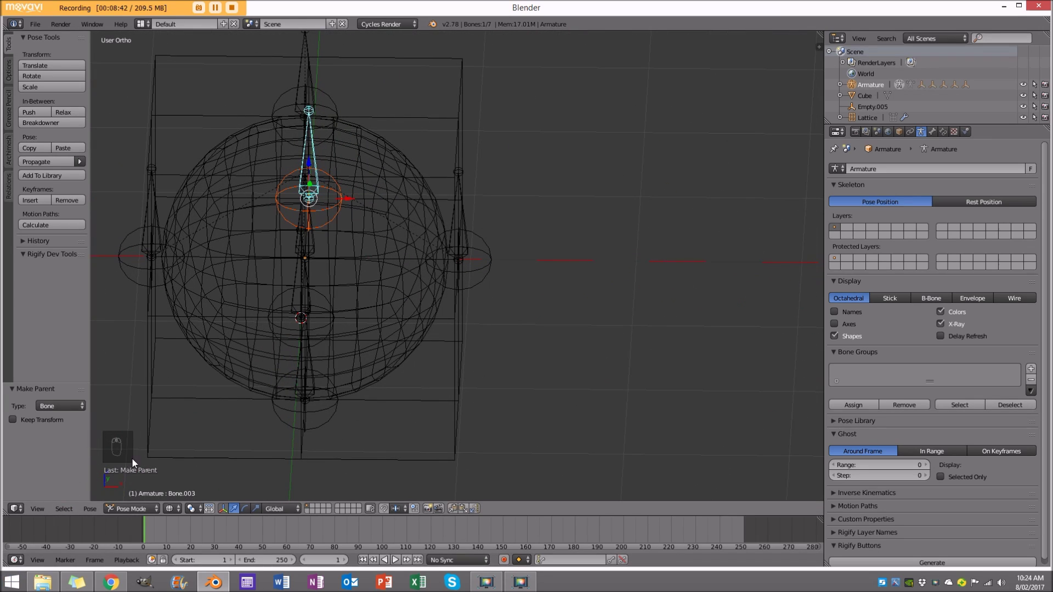
pyautogui.moveTo(111, 450); pyautogui.dragTo(109, 444, button='middle')
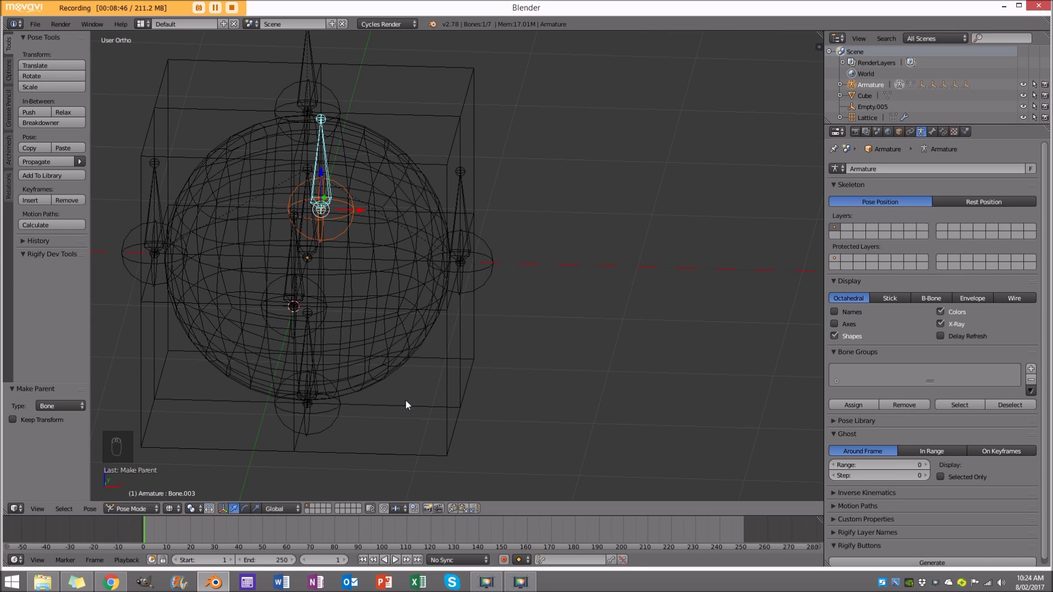
pyautogui.keyDown('shift'); pyautogui.rightClick(491, 261); pyautogui.keyUp('shift')
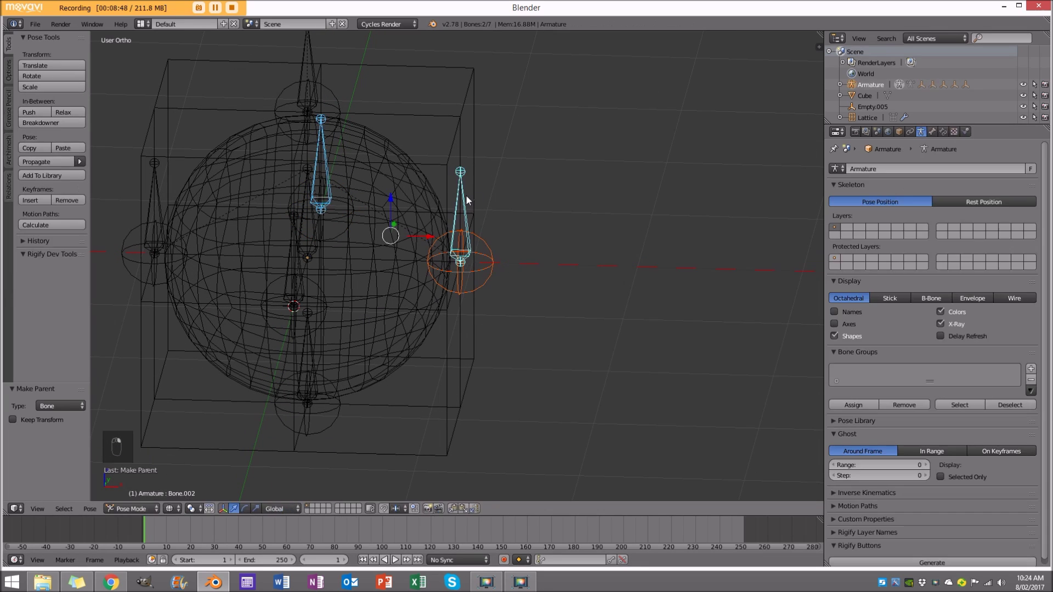
pyautogui.hotkey('ctrl', 'p')
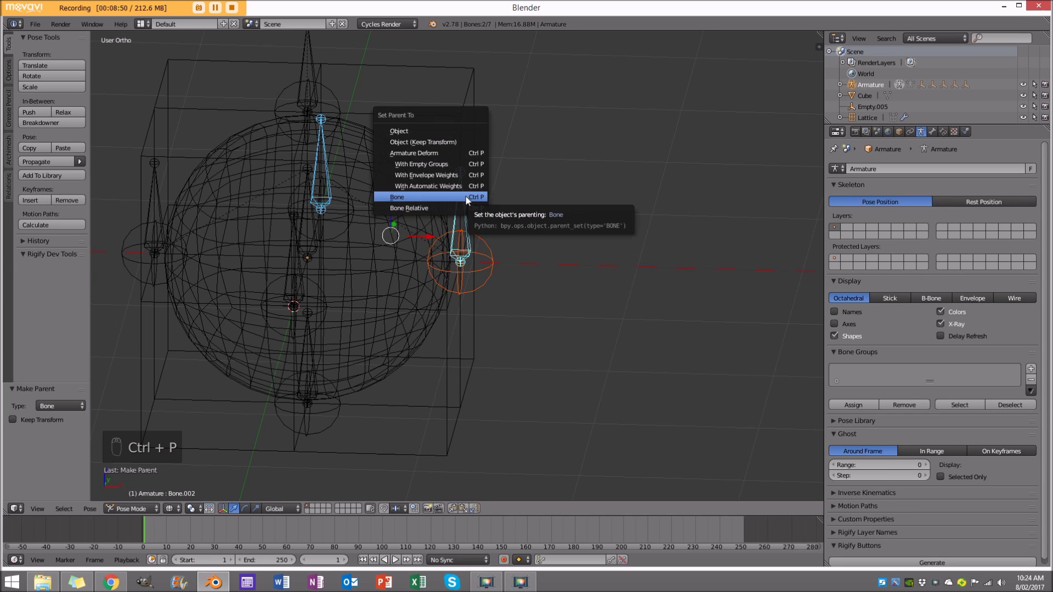
pyautogui.click(466, 196)
# - Bone-parent the empty below the sphere to the bottom bone
pyautogui.moveTo(465, 196); pyautogui.dragTo(500, 282, button='middle')
pyautogui.press('a')
pyautogui.rightClick(485, 257)
pyautogui.hotkey('ctrl', 'Tab')
pyautogui.moveTo(473, 228); pyautogui.dragTo(333, 400, button='middle')
pyautogui.rightClick(343, 397)
pyautogui.rightClick(344, 338)
pyautogui.hotkey('ctrl', 'Tab')
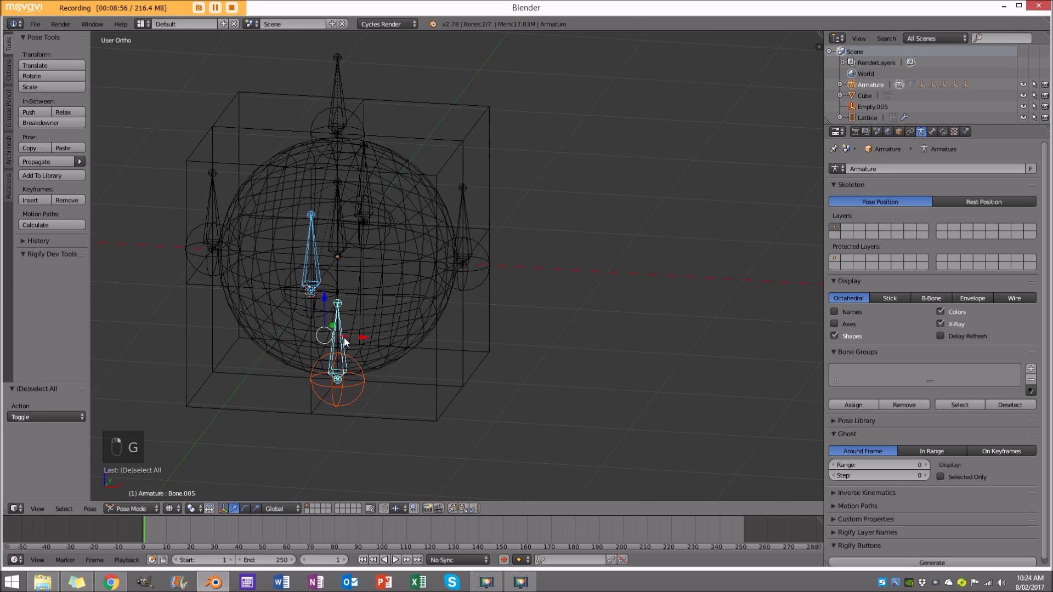
pyautogui.press('a')
pyautogui.rightClick(344, 338)
pyautogui.hotkey('ctrl', 'p')
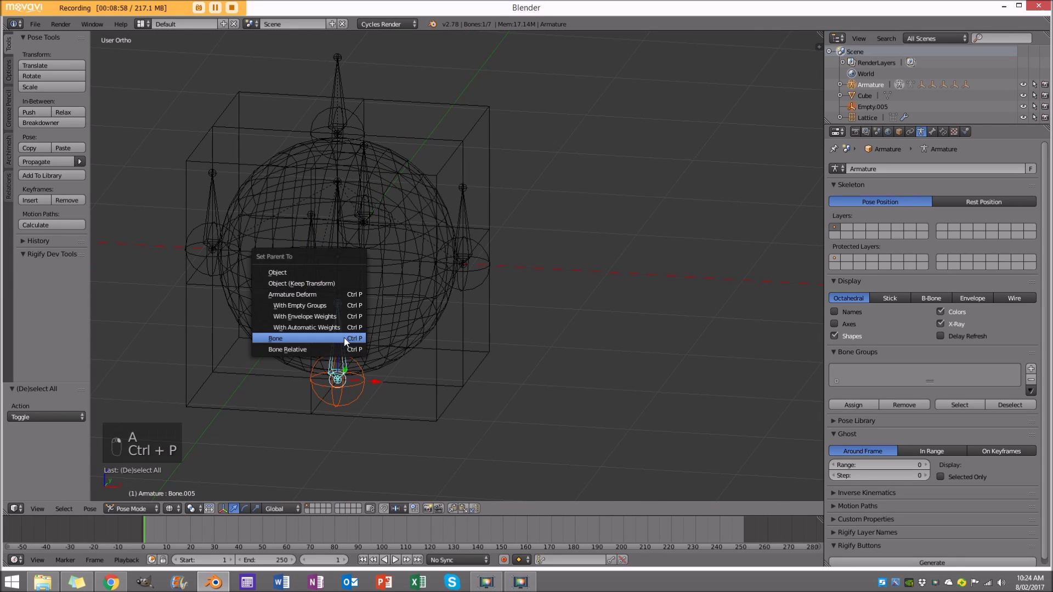
pyautogui.click(344, 338)
# - Bone-parent the top empty to the top bone
pyautogui.keyDown('shift'); pyautogui.moveTo(340, 335); pyautogui.dragTo(341, 326, button='middle'); pyautogui.keyUp('shift')
pyautogui.rightClick(380, 225)
pyautogui.rightClick(347, 228)
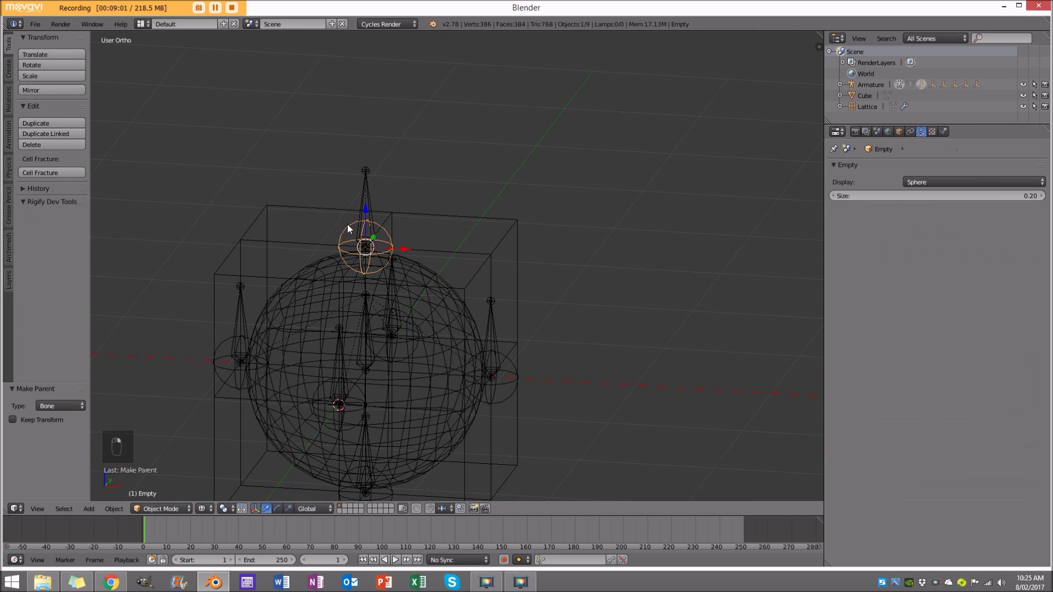
pyautogui.keyDown('shift'); pyautogui.rightClick(362, 200); pyautogui.keyUp('shift')
pyautogui.hotkey('ctrl', 'p')
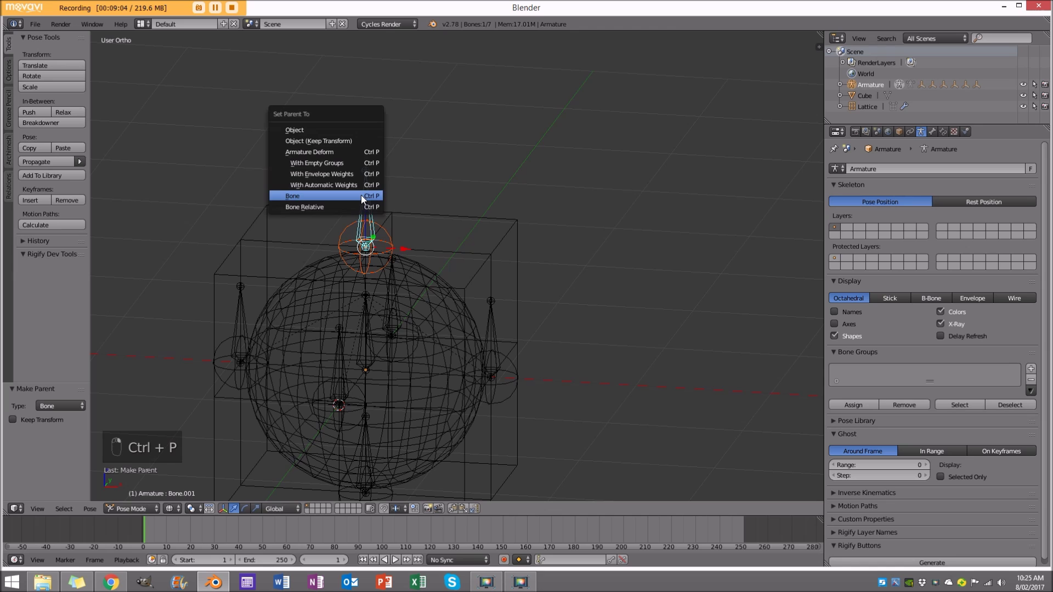
pyautogui.click(361, 195)
pyautogui.press('a')
# - Test-move the top and right bones to check their hooks follow
pyautogui.scroll(-1, 416, 253)
pyautogui.rightClick(415, 252)
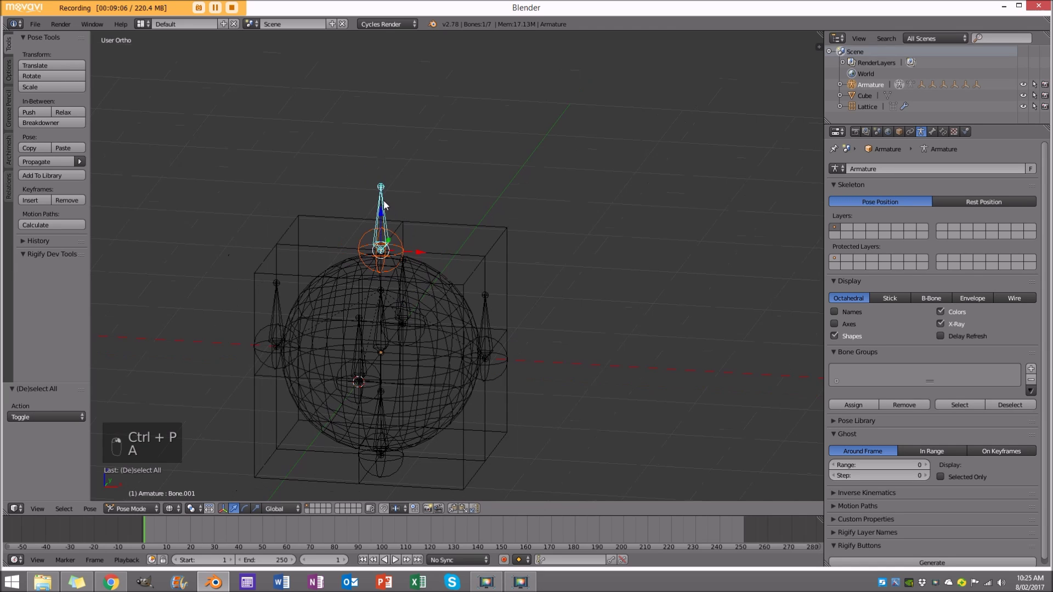
pyautogui.scroll(-1, 413, 244)
pyautogui.moveTo(413, 244); pyautogui.dragTo(411, 199, button='middle')
pyautogui.press('g')
pyautogui.rightClick(466, 313)
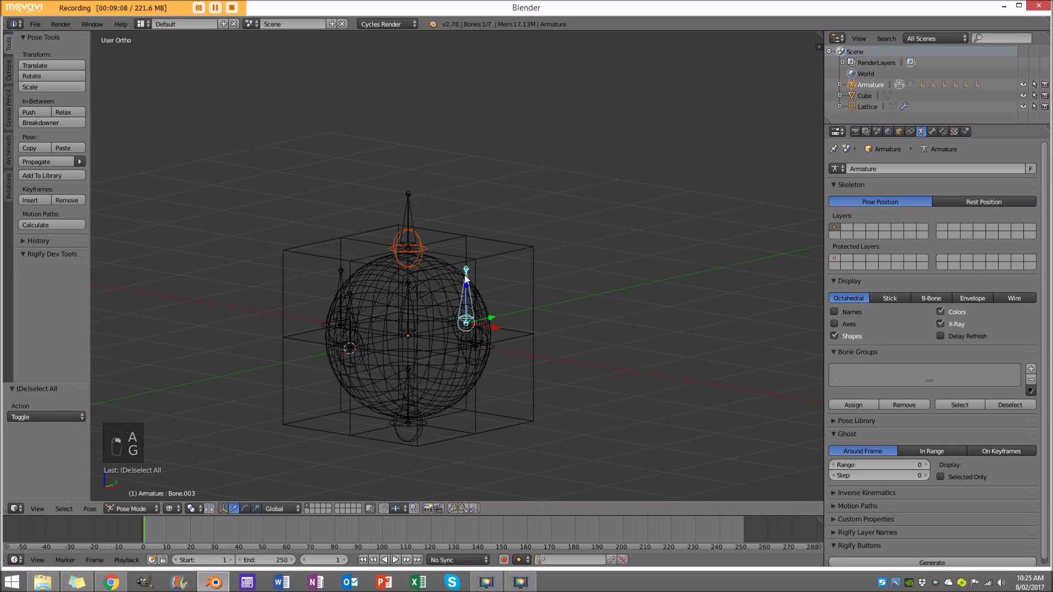
pyautogui.moveTo(466, 312); pyautogui.dragTo(439, 287, button='middle')
pyautogui.press('g')
pyautogui.moveTo(470, 328); pyautogui.dragTo(545, 341, button='middle')
# - Test-move the bottom empty, the lattice and the left empty
pyautogui.press('g')
pyautogui.rightClick(410, 419)
pyautogui.press('g')
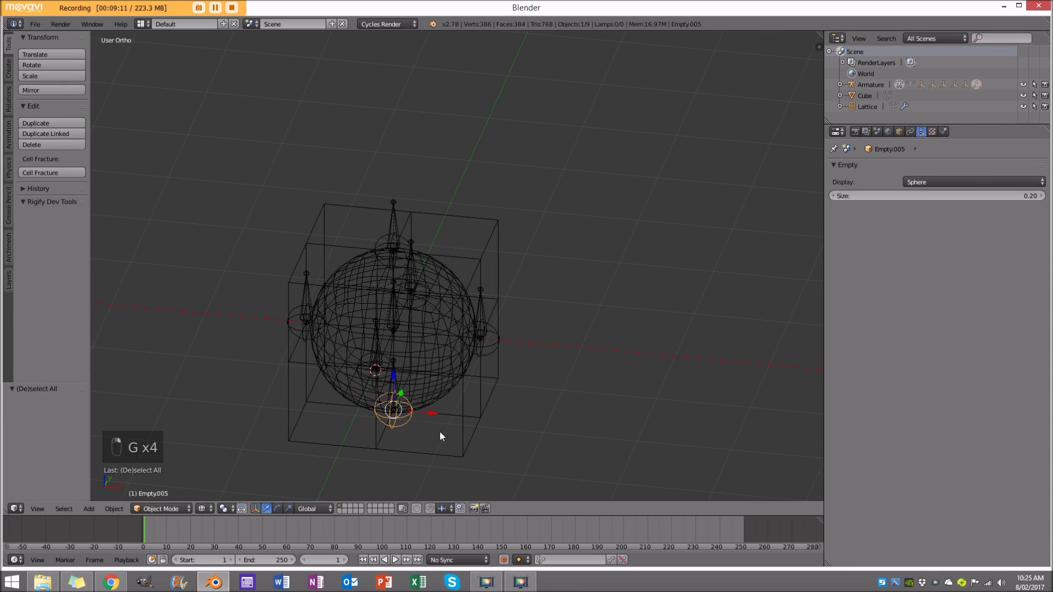
pyautogui.rightClick(294, 320)
pyautogui.press('g')
pyautogui.rightClick(282, 321)
pyautogui.press('g')
# - Select the left empty with the bone above it for Bone parenting
pyautogui.moveTo(258, 319); pyautogui.dragTo(355, 303, button='middle')
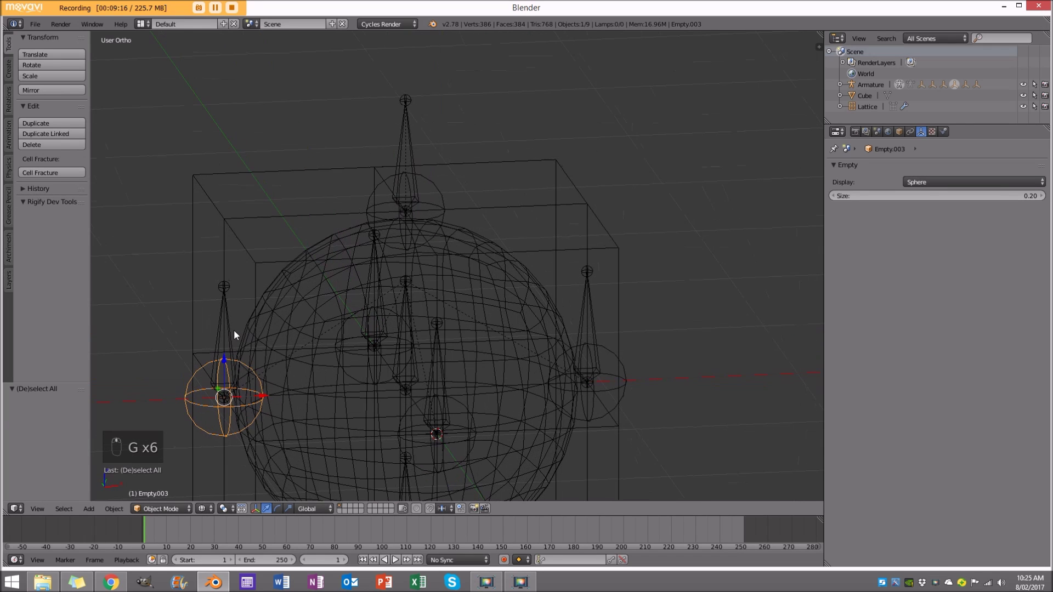
pyautogui.rightClick(235, 329)
pyautogui.press('a')
pyautogui.rightClick(235, 327)
pyautogui.hotkey('ctrl', 'p')
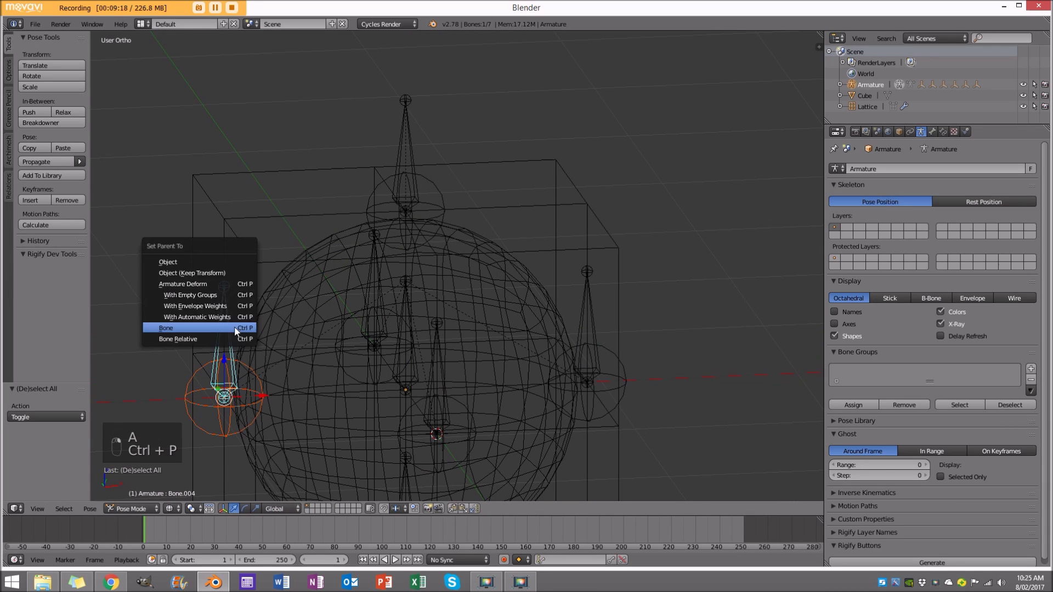
pyautogui.press('a')
# - Test-move the central root bone, cancel it, and put the armature into Edit Mode
pyautogui.scroll(-4, 285, 307)
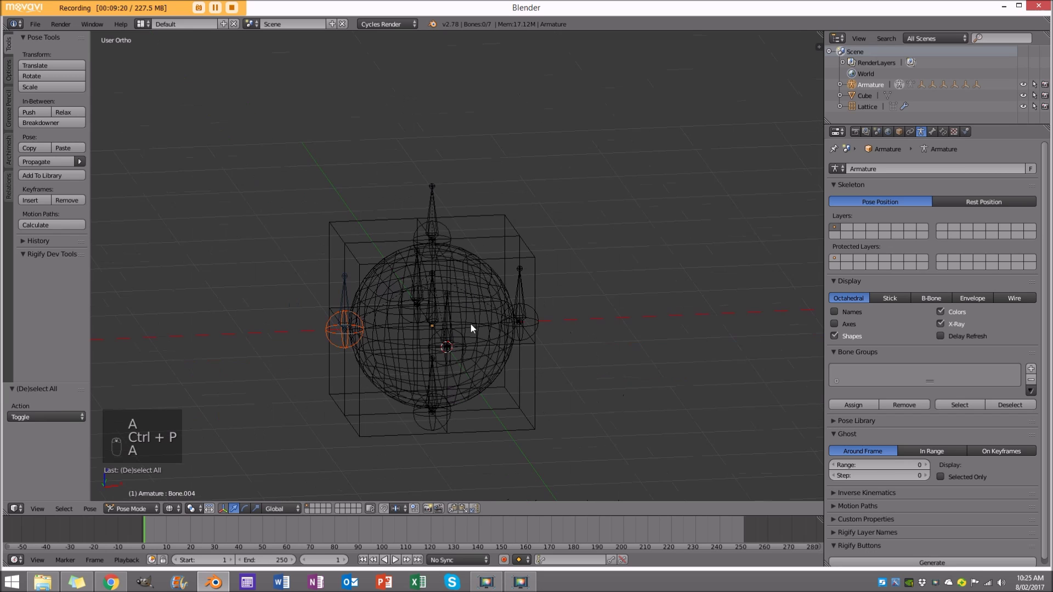
pyautogui.rightClick(433, 325)
pyautogui.press('g')
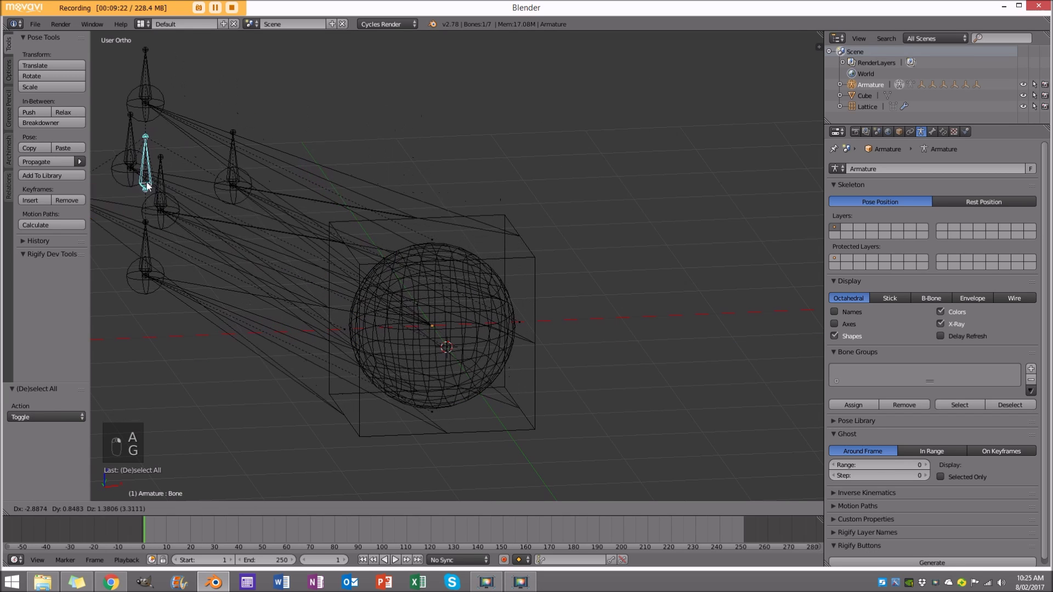
pyautogui.rightClick(449, 268)
pyautogui.press('Tab')
pyautogui.moveTo(449, 269); pyautogui.dragTo(406, 263, button='middle')
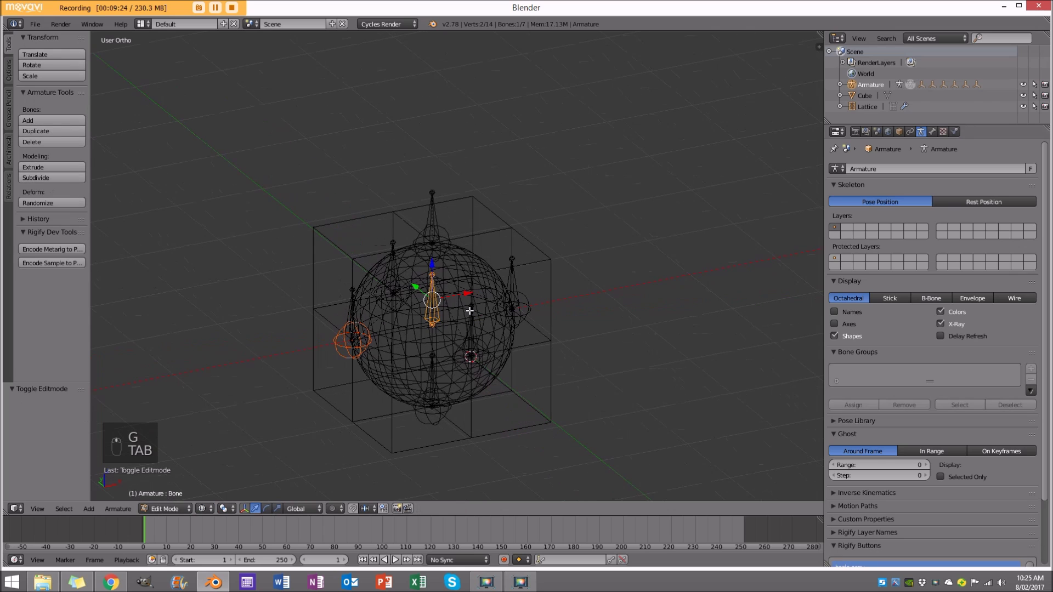
# - Return to Object Mode in wireframe shading and reselect the armature
pyautogui.click(185, 509)
pyautogui.click(171, 495)
pyautogui.press('z')
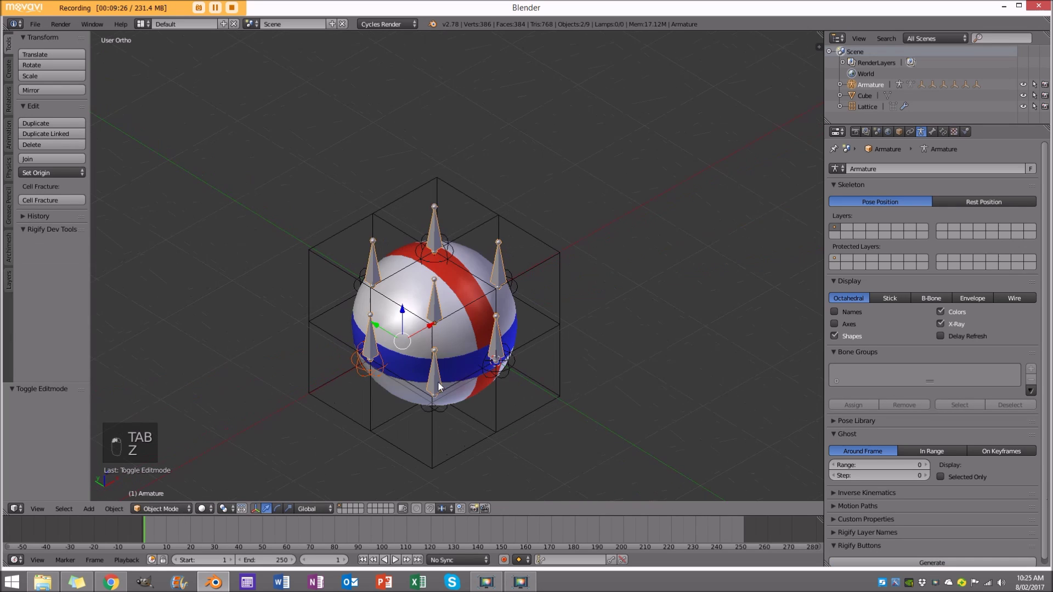
pyautogui.press('z')
pyautogui.scroll(2, 447, 330)
pyautogui.rightClick(432, 312)
pyautogui.rightClick(434, 323)
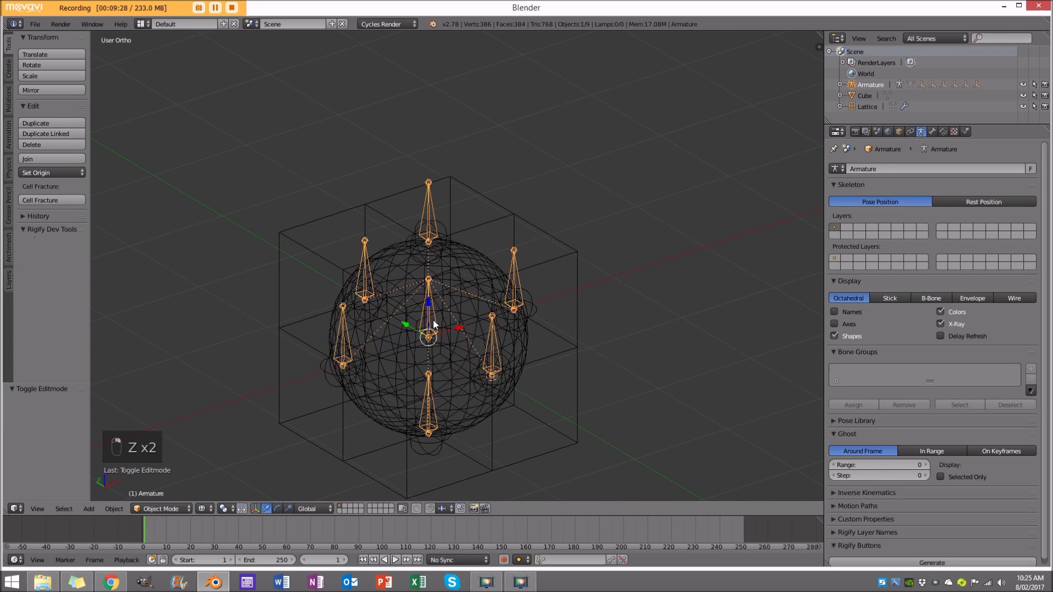
# - Select the lattice, then the armature, and Bone-parent the lattice to the central bone
pyautogui.rightClick(511, 218)
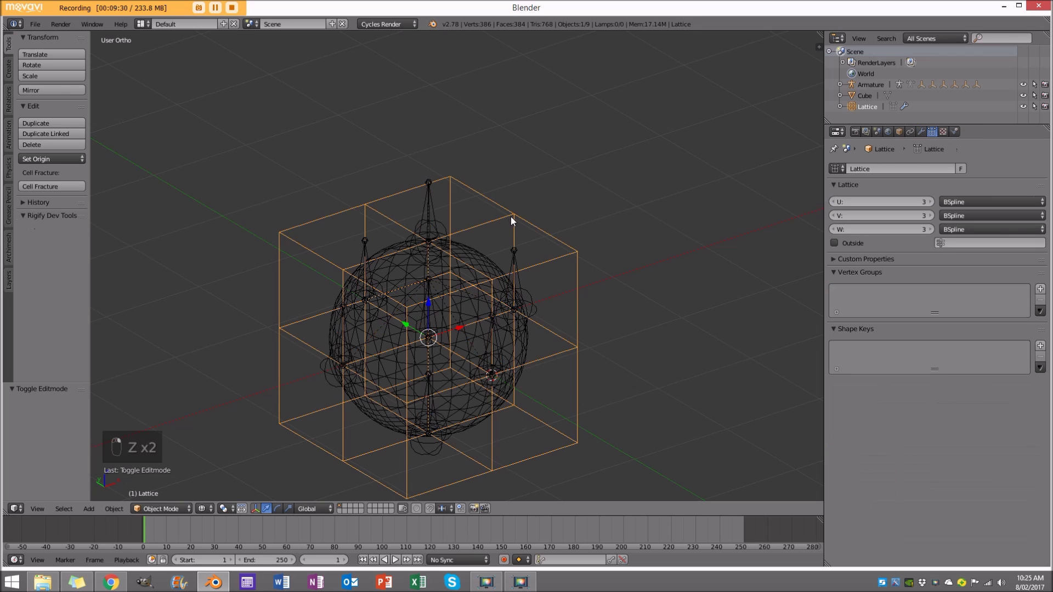
pyautogui.moveTo(475, 238); pyautogui.dragTo(458, 258, button='middle')
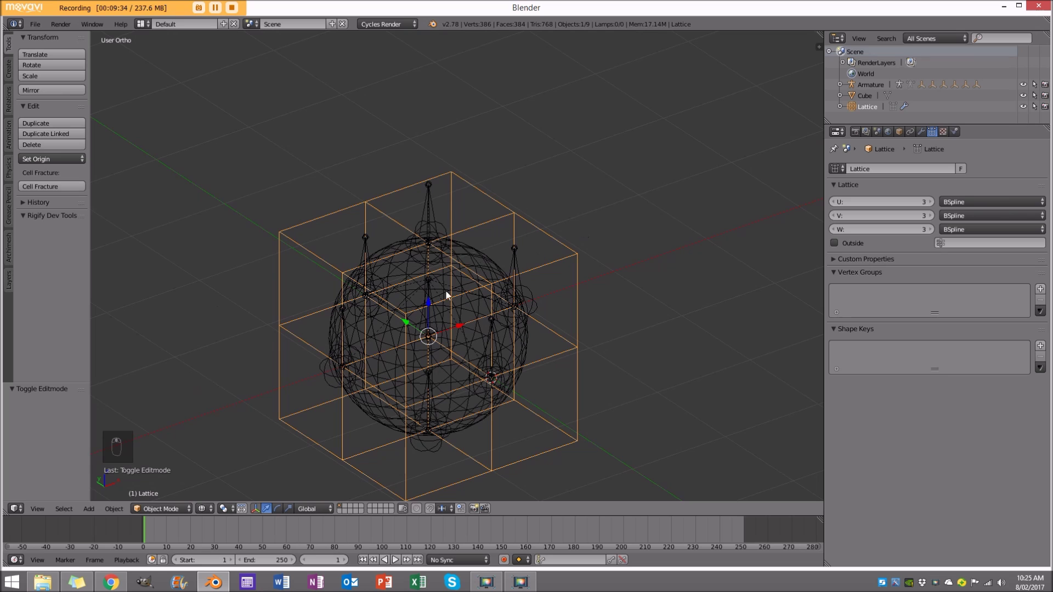
pyautogui.moveTo(436, 295); pyautogui.dragTo(476, 294, button='middle')
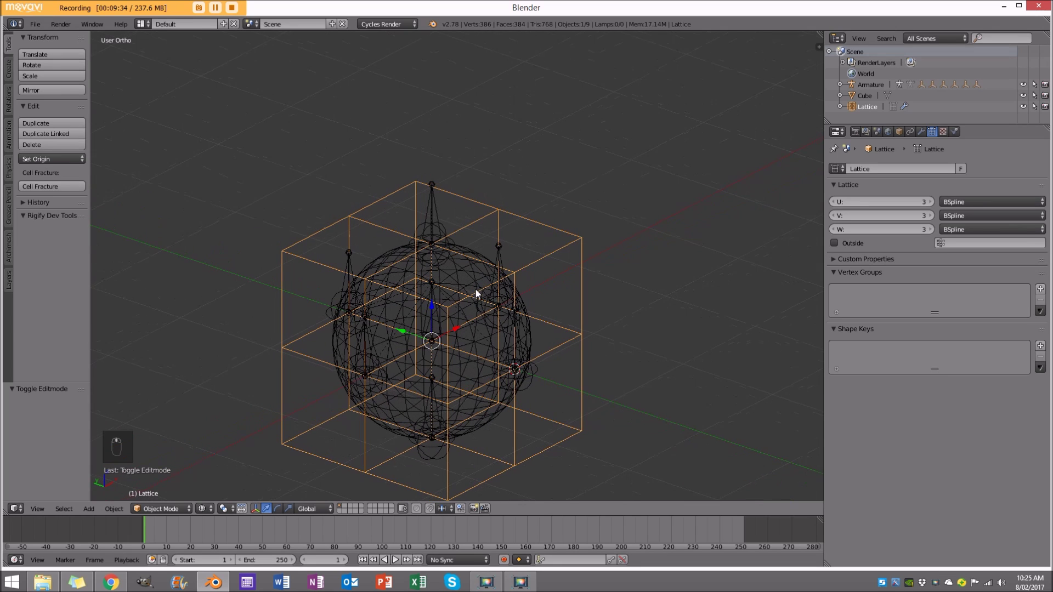
pyautogui.keyDown('shift'); pyautogui.rightClick(439, 209); pyautogui.keyUp('shift')
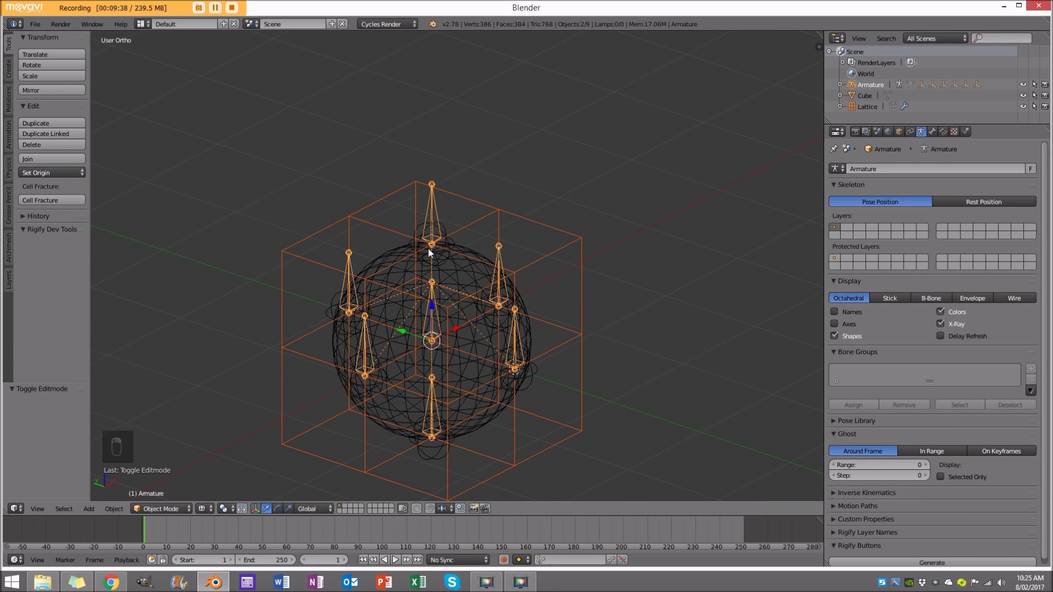
pyautogui.hotkey('ctrl', 'p')
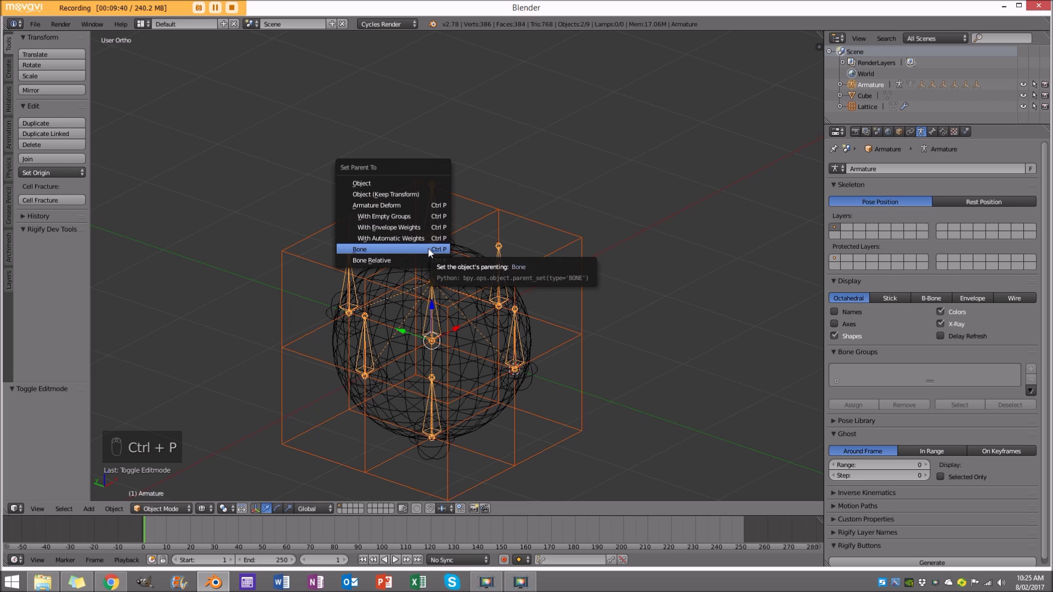
pyautogui.click(430, 250)
# - Test-move the armature with the lattice, cancel, and switch it to Pose Mode
pyautogui.rightClick(440, 222)
pyautogui.press('g')
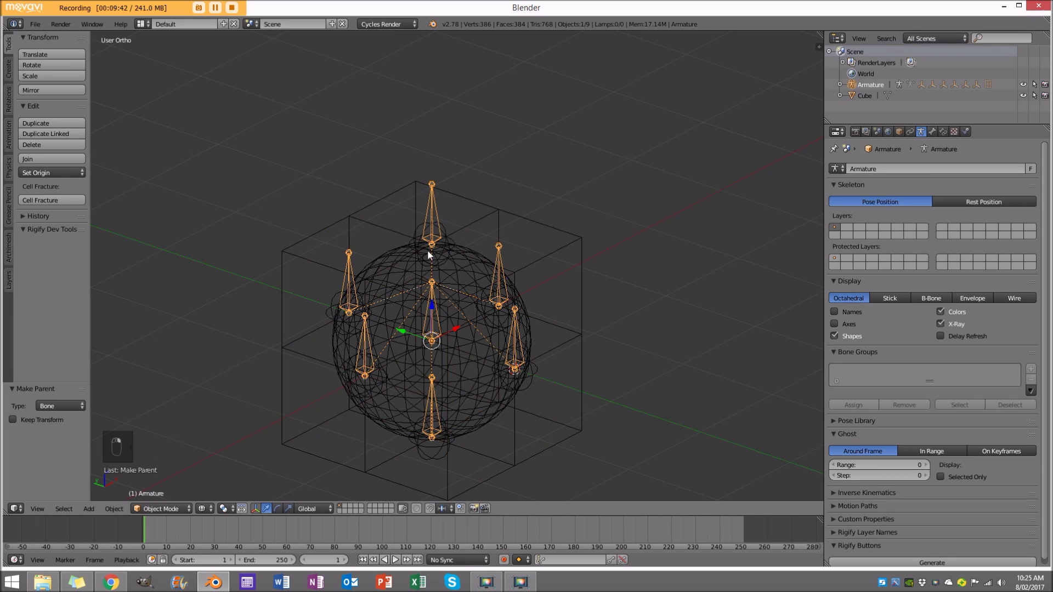
pyautogui.rightClick(186, 495)
pyautogui.click(172, 507)
pyautogui.click(147, 471)
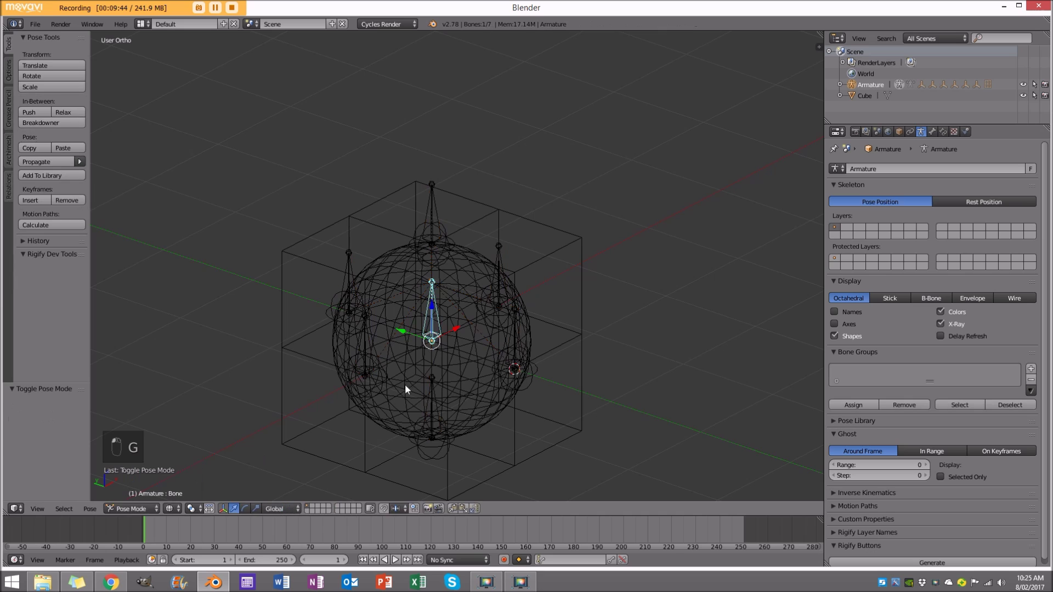
# - Test-move the selected bone, cancel the move, and return to Object Mode
pyautogui.press('g')
pyautogui.rightClick(206, 475)
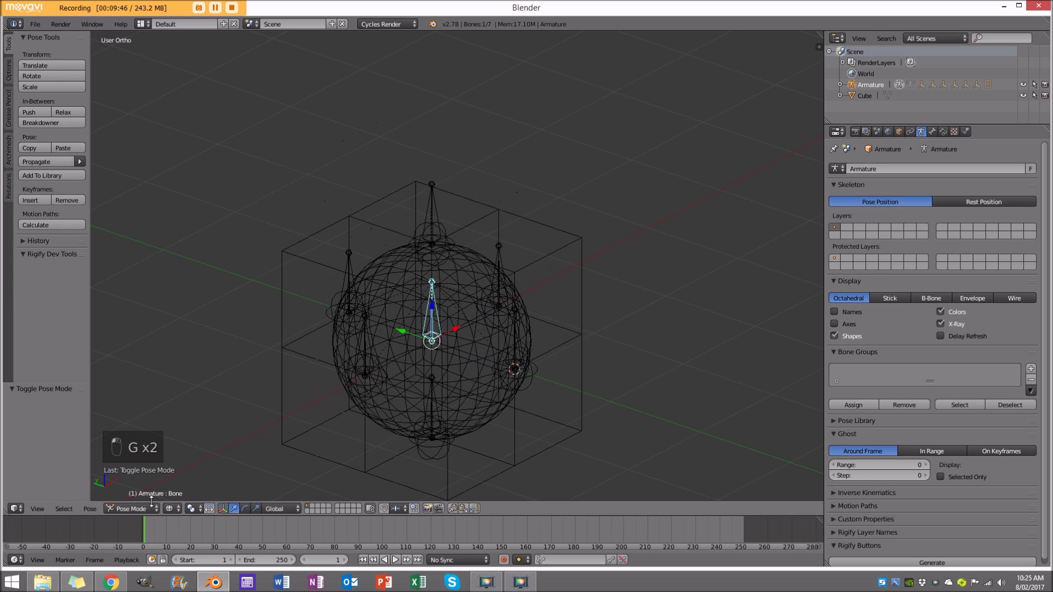
pyautogui.click(131, 509)
pyautogui.click(134, 509)
pyautogui.click(138, 470)
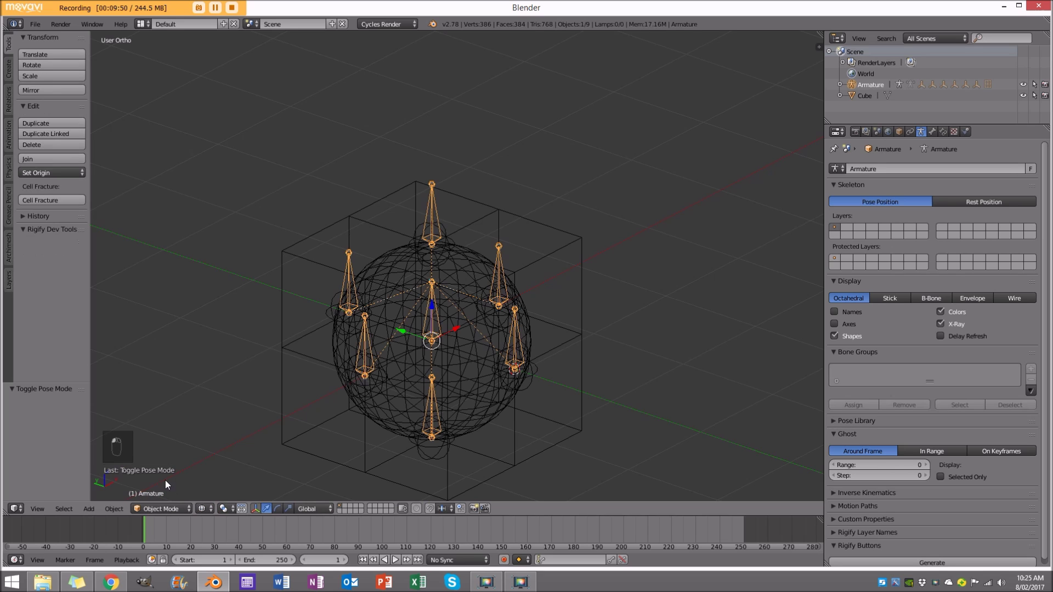
# - Test-move the sphere mesh twice, cancelling each move, then reselect the armature
pyautogui.rightClick(436, 310)
pyautogui.press('g')
pyautogui.rightClick(426, 305)
pyautogui.rightClick(434, 310)
pyautogui.rightClick(423, 260)
pyautogui.press('g')
pyautogui.rightClick(317, 222)
pyautogui.rightClick(489, 268)
pyautogui.moveTo(489, 268)
pyautogui.mouseDown(button='middle')
pyautogui.moveTo(457, 280)
pyautogui.moveTo(475, 284)
pyautogui.mouseUp(button='middle')
# - Parent the Cube to the Armature with Automatic Weights
pyautogui.rightClick(476, 248)
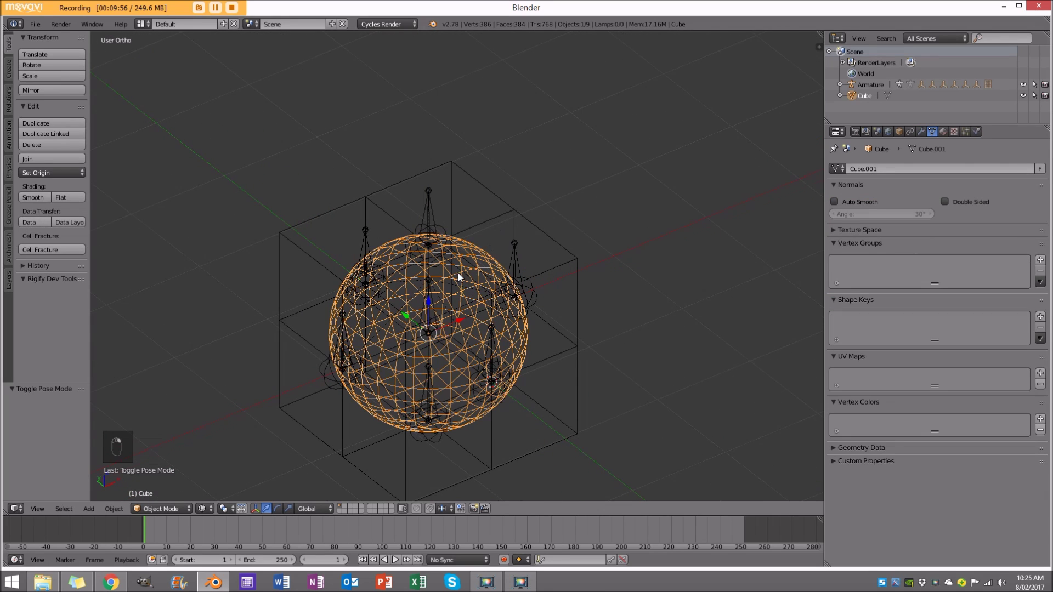
pyautogui.scroll(2, 458, 286)
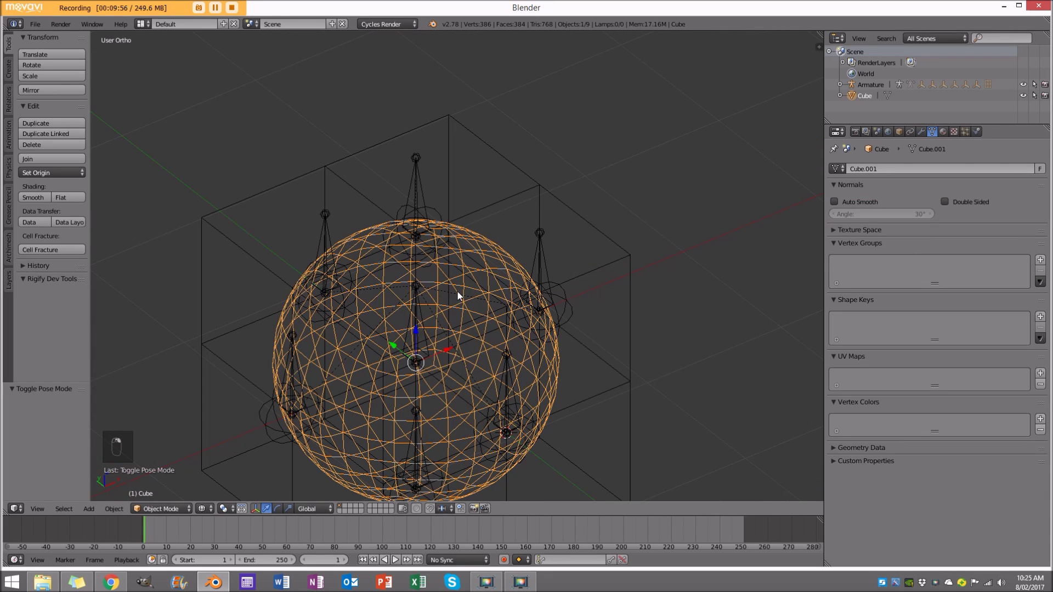
pyautogui.keyDown('shift'); pyautogui.rightClick(421, 317); pyautogui.keyUp('shift')
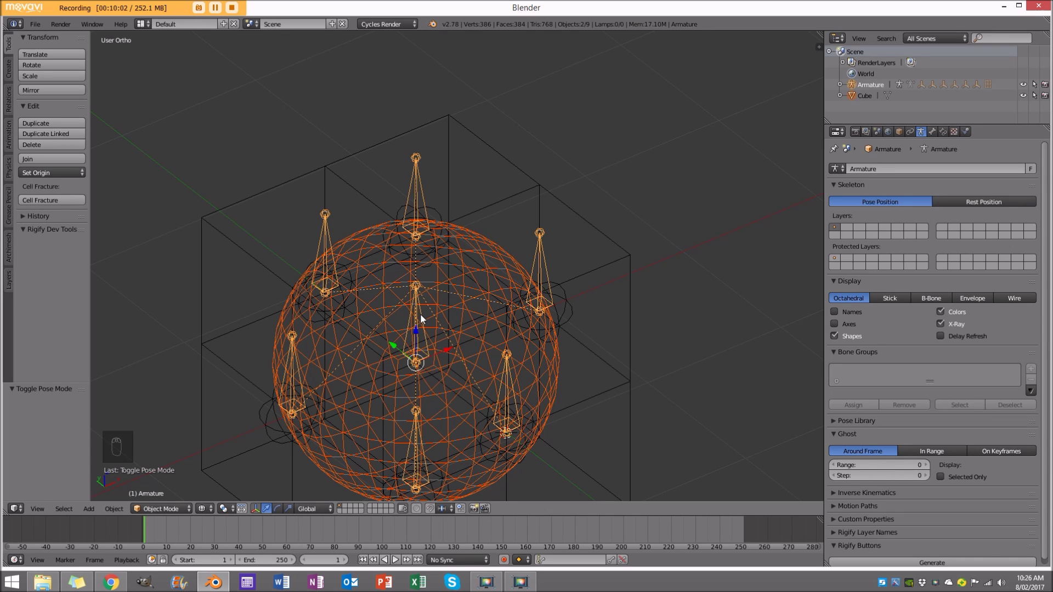
pyautogui.hotkey('ctrl', 'p')
pyautogui.click(420, 314)
# - Put the armature in Pose Mode and test-move a right-side bone, then cancel
pyautogui.press('a')
pyautogui.scroll(-4, 431, 308)
pyautogui.rightClick(492, 243)
pyautogui.rightClick(498, 253)
pyautogui.click(164, 509)
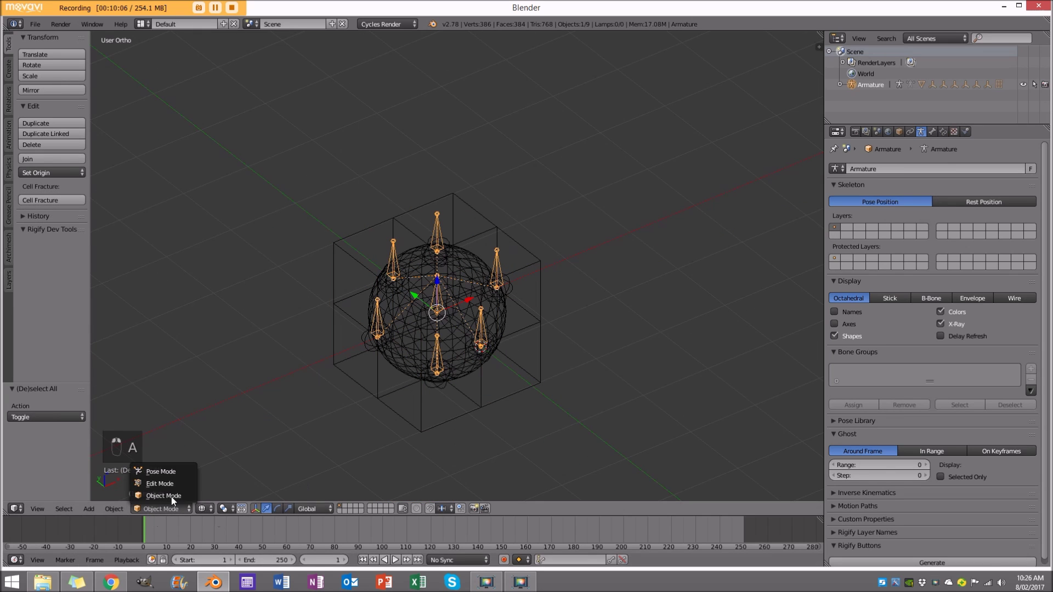
pyautogui.click(161, 472)
pyautogui.rightClick(502, 258)
pyautogui.press('g')
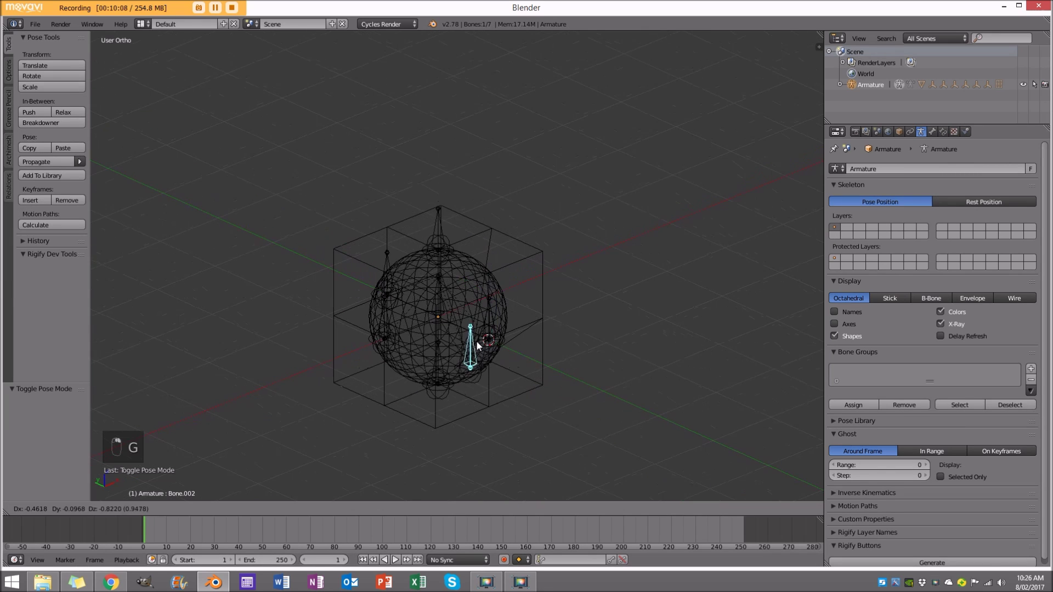
pyautogui.rightClick(535, 243)
# - Return to Object Mode and select the Cube in solid shading
pyautogui.click(119, 510)
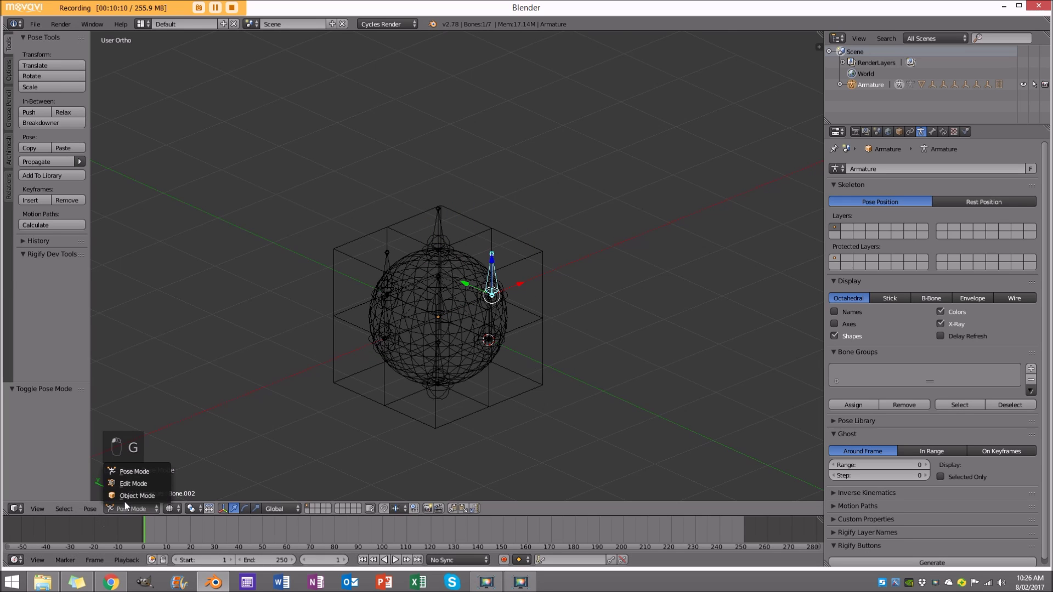
pyautogui.click(126, 496)
pyautogui.press('z')
pyautogui.rightClick(484, 268)
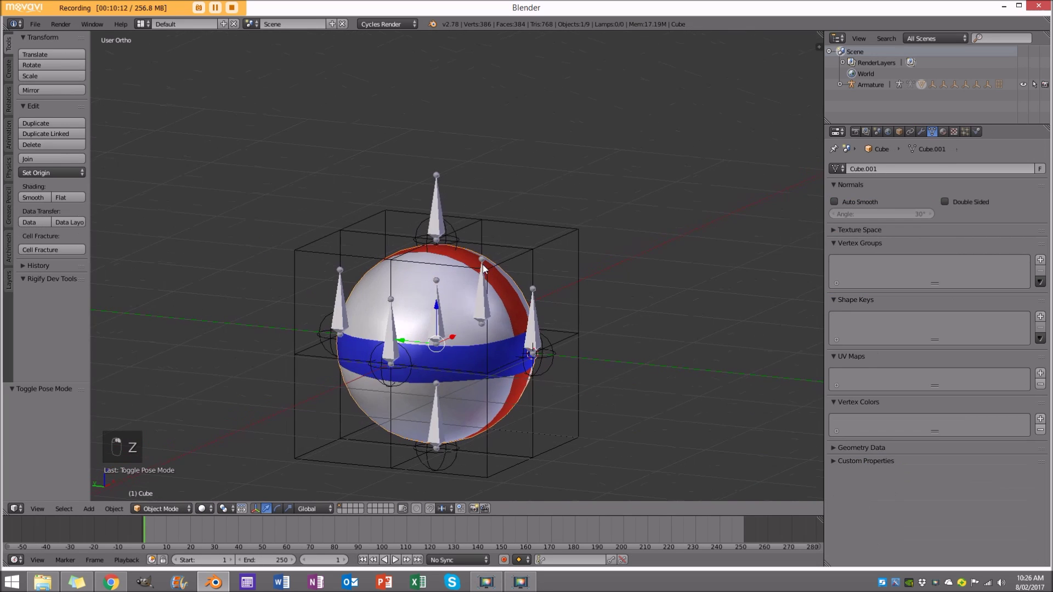
pyautogui.scroll(1, 484, 268)
# - Add a Lattice modifier to the Cube with the Lattice cage as its object, checking from the front
pyautogui.press('z')
pyautogui.click(922, 131)
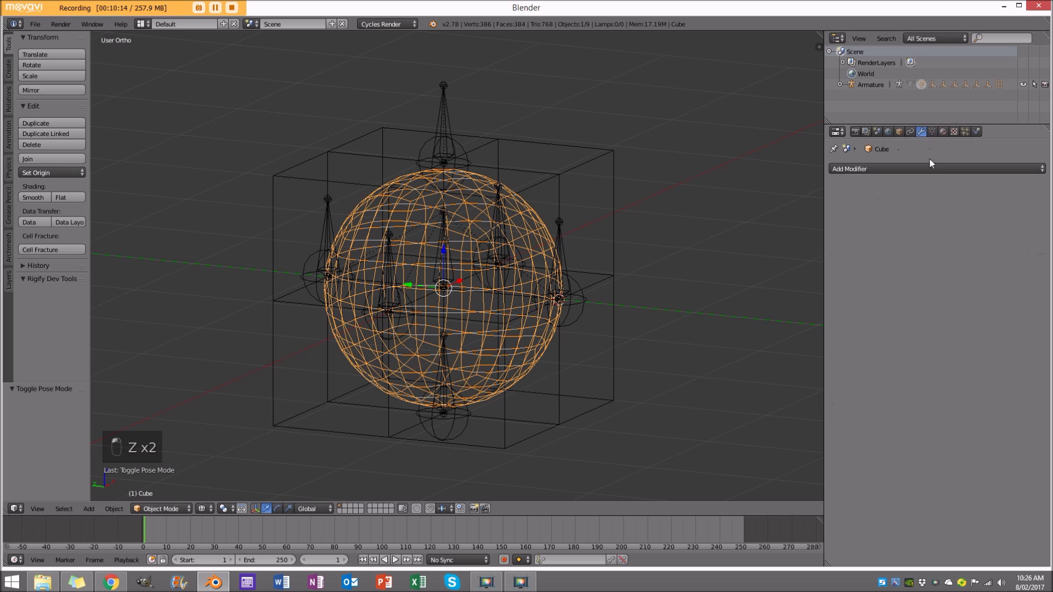
pyautogui.click(888, 168)
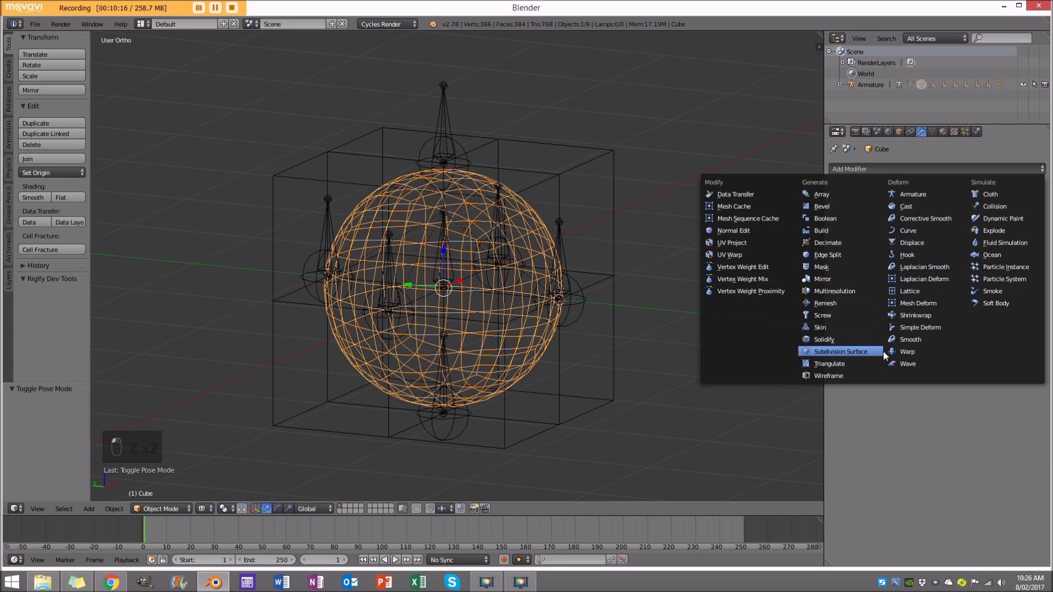
pyautogui.click(927, 291)
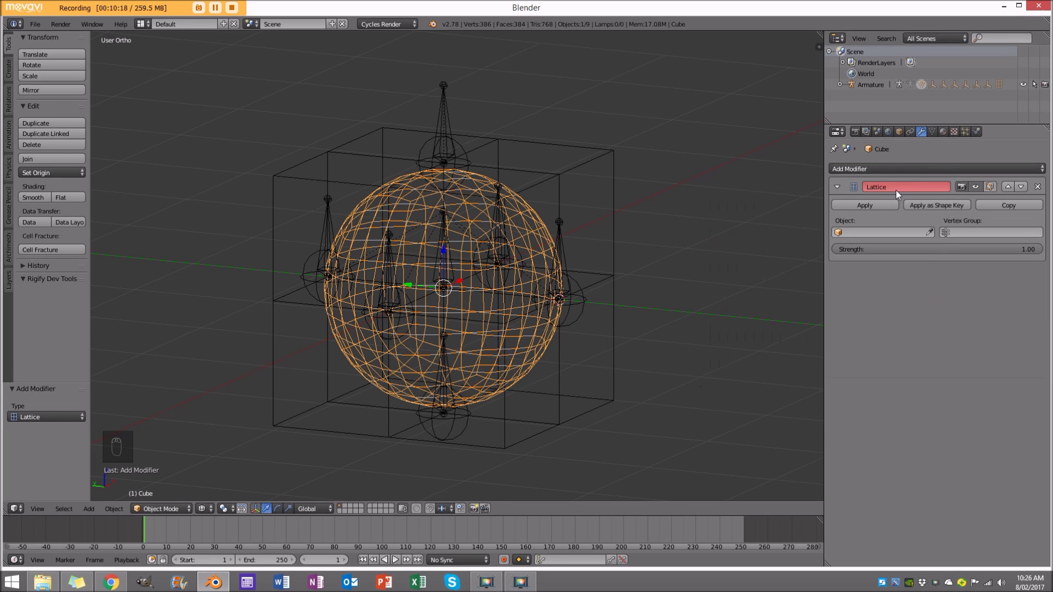
pyautogui.click(931, 232)
pyautogui.click(614, 150)
pyautogui.press('KP_1')
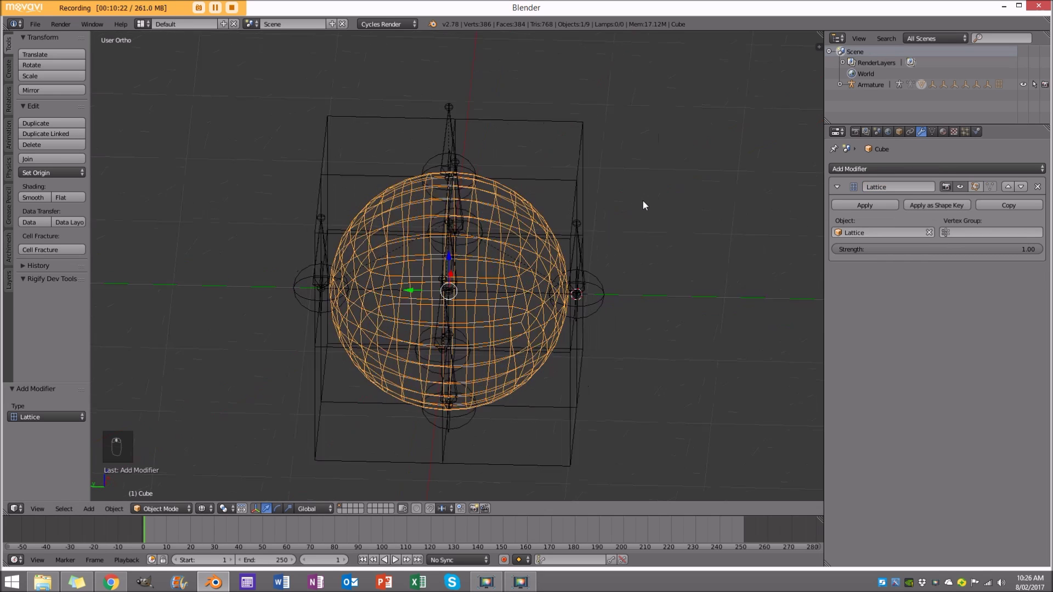
pyautogui.press('z')
pyautogui.moveTo(573, 246); pyautogui.dragTo(597, 239, button='middle')
pyautogui.press('KP_1')
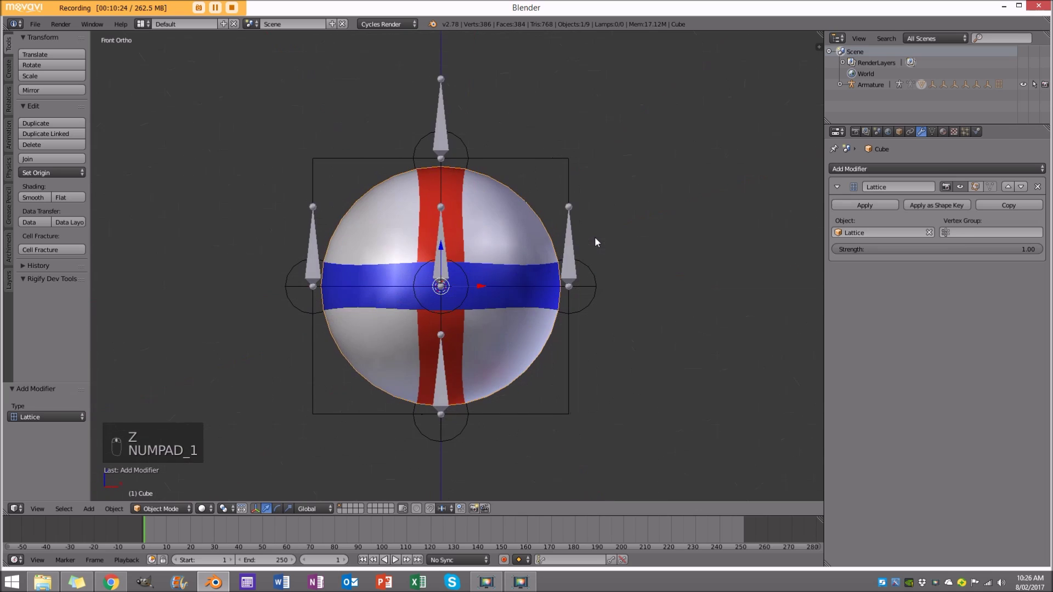
# - Put the armature in Pose Mode and move the right-hand bone to see the cube deform
pyautogui.press('z')
pyautogui.rightClick(439, 106)
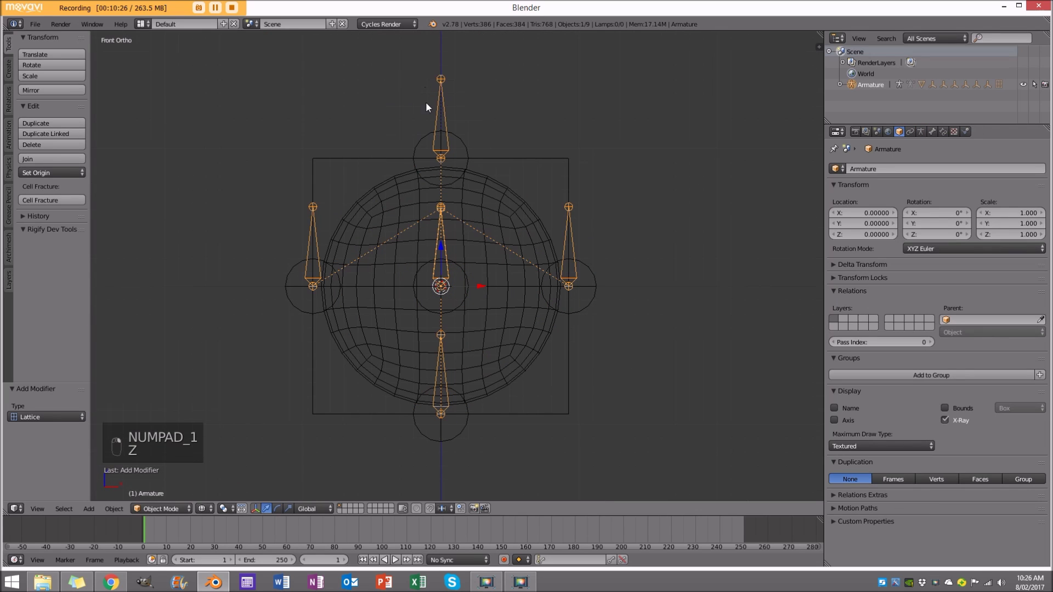
pyautogui.click(167, 508)
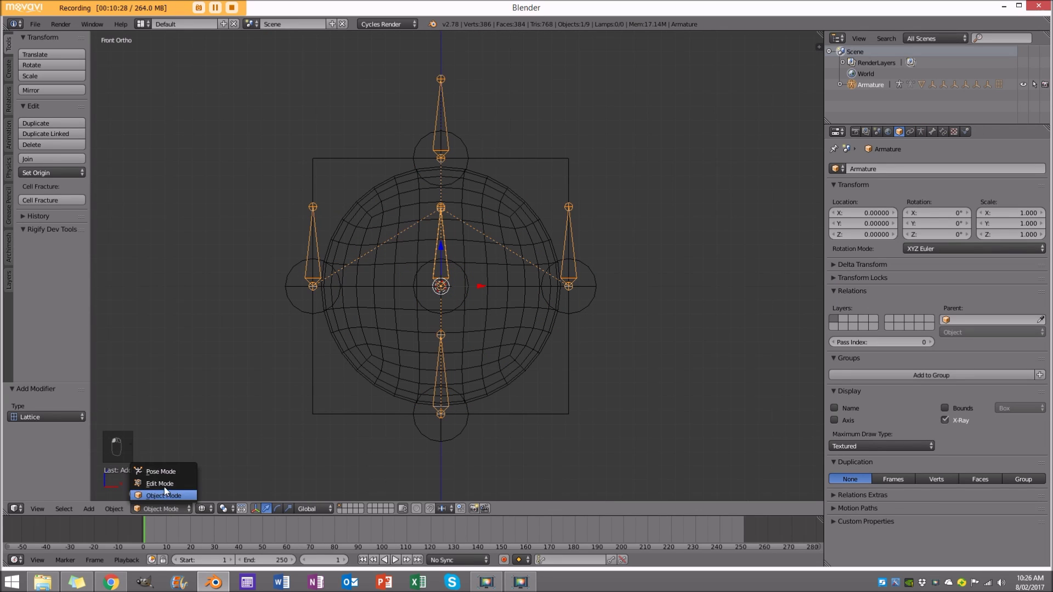
pyautogui.click(182, 473)
pyautogui.moveTo(426, 203); pyautogui.dragTo(466, 241, button='middle')
pyautogui.press('g')
pyautogui.click(617, 324)
pyautogui.press('z')
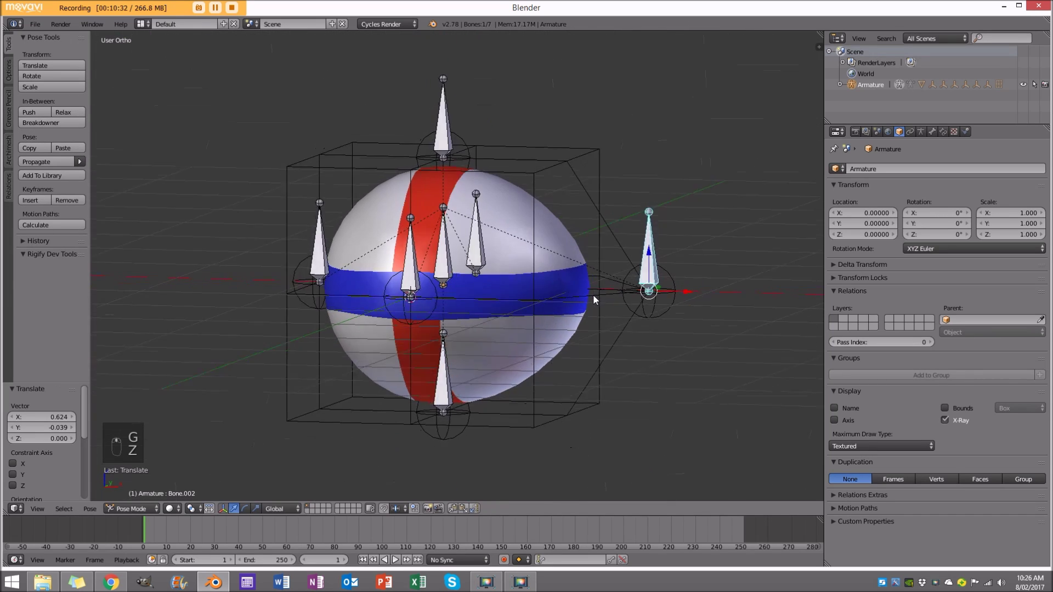
# - Move the top bone upward and the right-hand bone again to test the deformation
pyautogui.rightClick(442, 126)
pyautogui.moveTo(442, 126); pyautogui.dragTo(576, 245, button='middle')
pyautogui.press('g')
pyautogui.click(395, 184)
pyautogui.rightClick(564, 229)
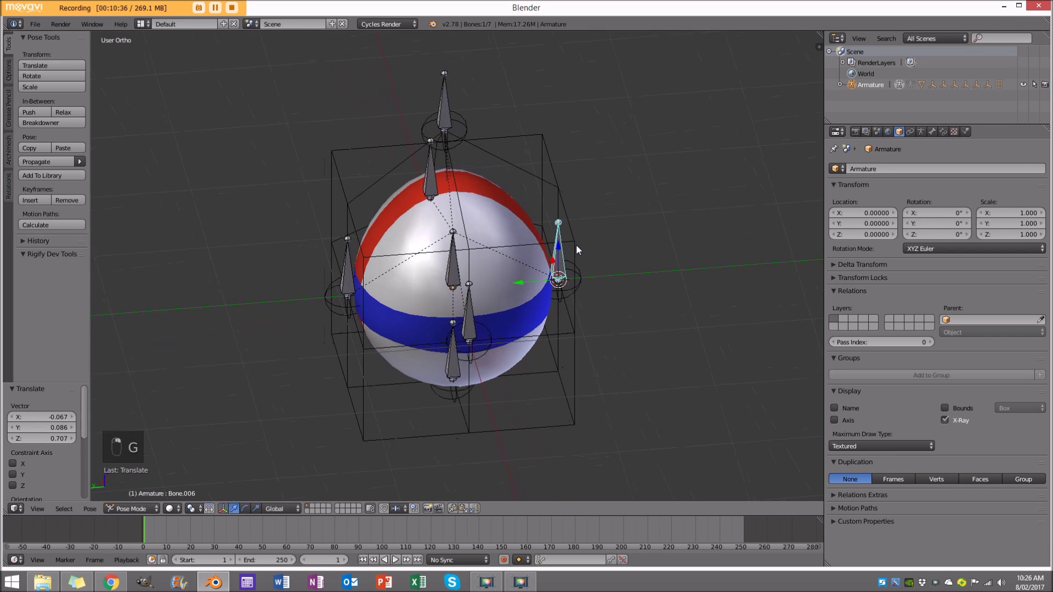
pyautogui.press('g')
pyautogui.click(650, 236)
pyautogui.moveTo(659, 278); pyautogui.dragTo(515, 255, button='middle')
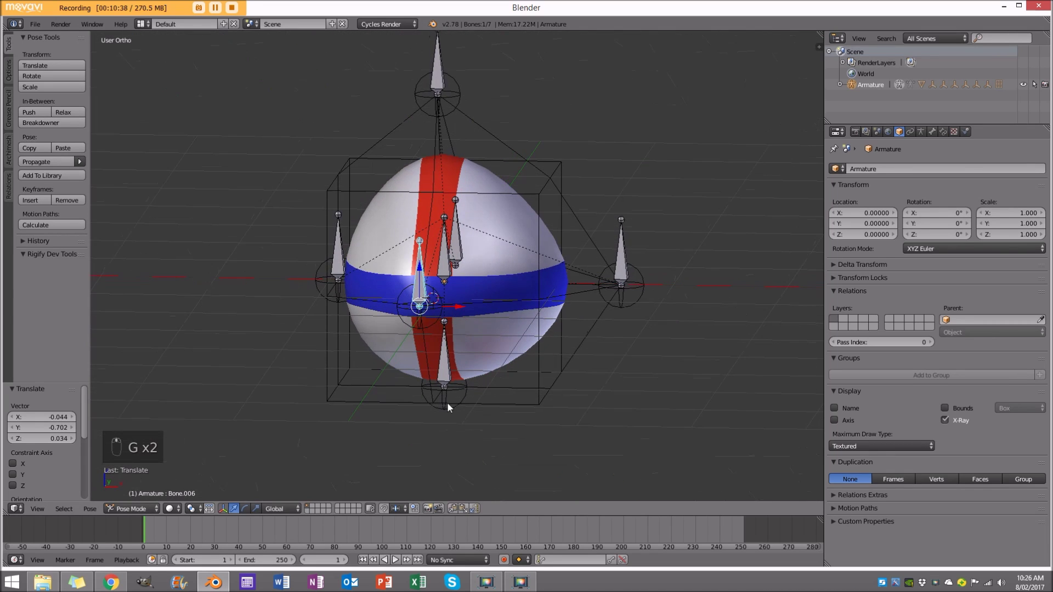
# - Switch to Object Mode and move the bottom empty Empty.005 upward
pyautogui.hotkey('ctrl', 'Tab')
pyautogui.rightClick(455, 400)
pyautogui.click(479, 356)
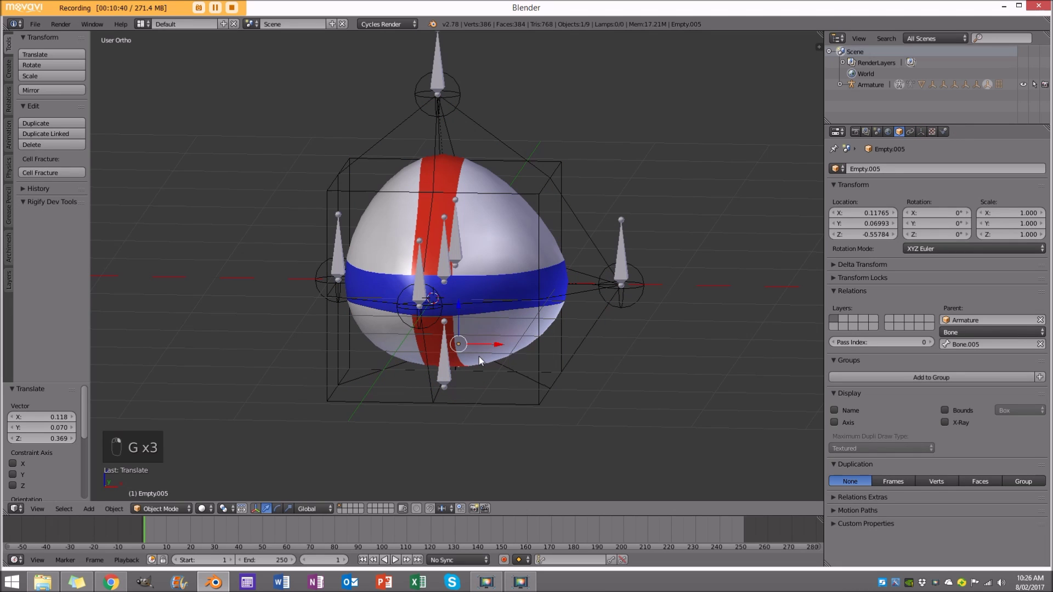
pyautogui.press('KP_1')
pyautogui.moveTo(479, 356); pyautogui.dragTo(490, 262, button='middle')
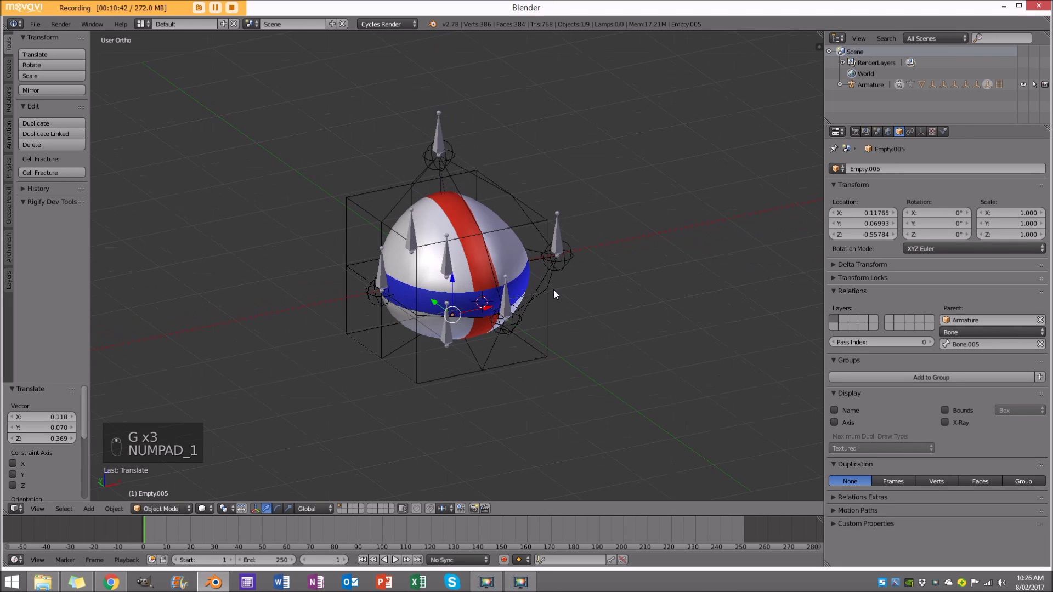
# - Return the armature to Pose Mode and clear the bones' location and rotation
pyautogui.press('a')
pyautogui.press('a')
pyautogui.press('a')
pyautogui.press('a')
pyautogui.rightClick(561, 225)
pyautogui.hotkey('ctrl', 'Tab')
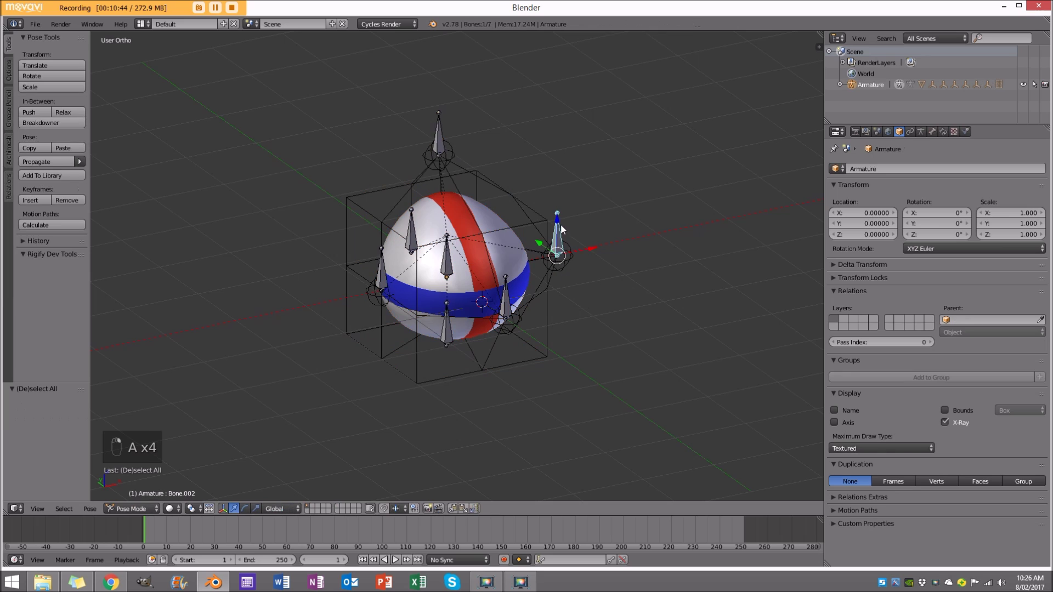
pyautogui.press('a')
pyautogui.press('a')
pyautogui.press('a')
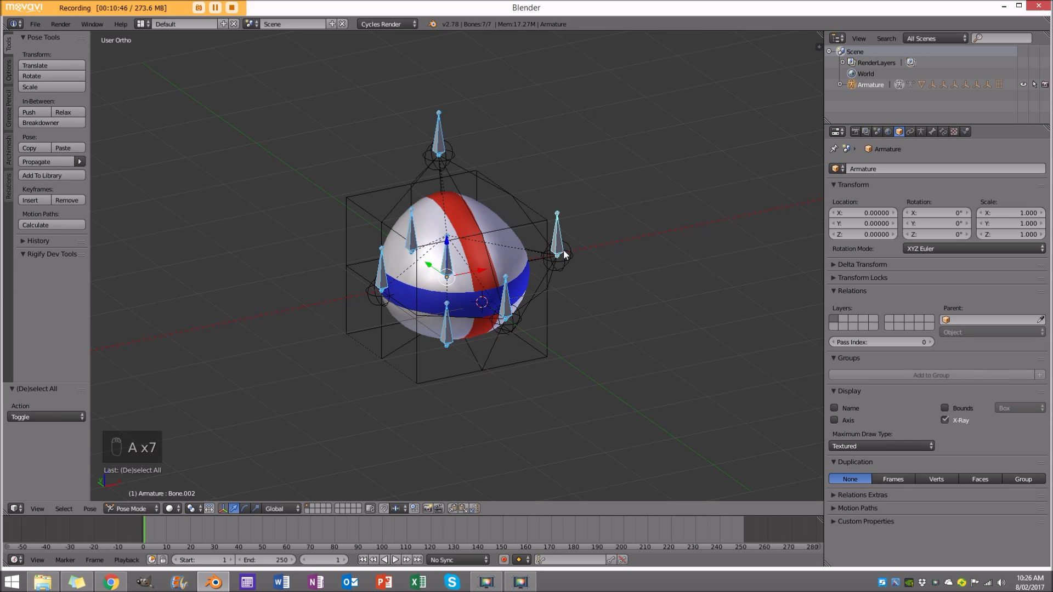
pyautogui.hotkey('alt', 'g')
pyautogui.hotkey('alt', 'r')
pyautogui.press('a')
# - Inspect the rig in wireframe and try moving Empty.005, cancelling the move
pyautogui.moveTo(548, 298); pyautogui.dragTo(535, 335, button='middle')
pyautogui.press('a')
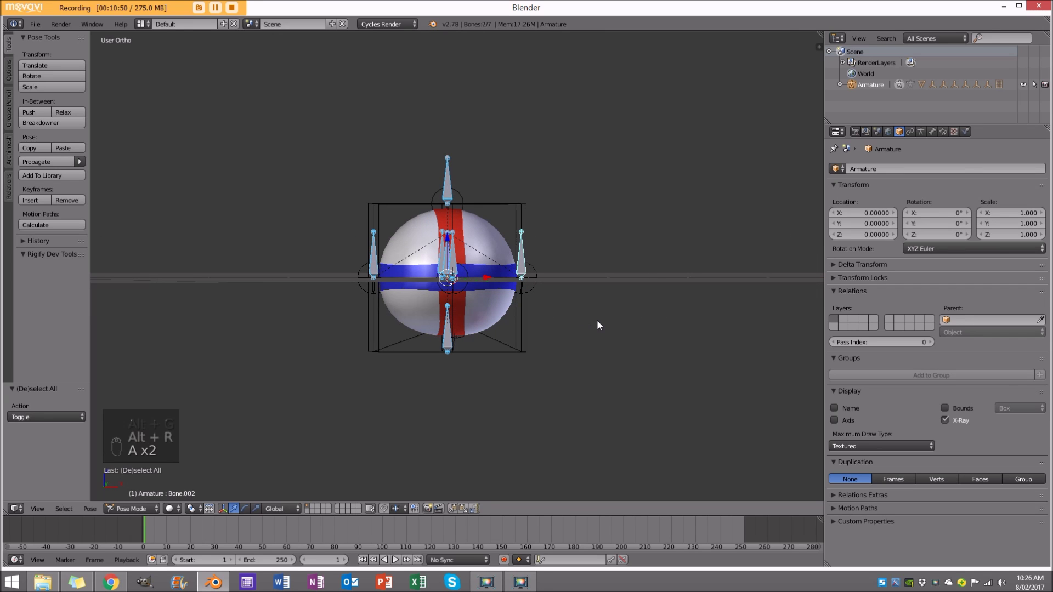
pyautogui.press('a')
pyautogui.moveTo(585, 317); pyautogui.dragTo(493, 244, button='middle')
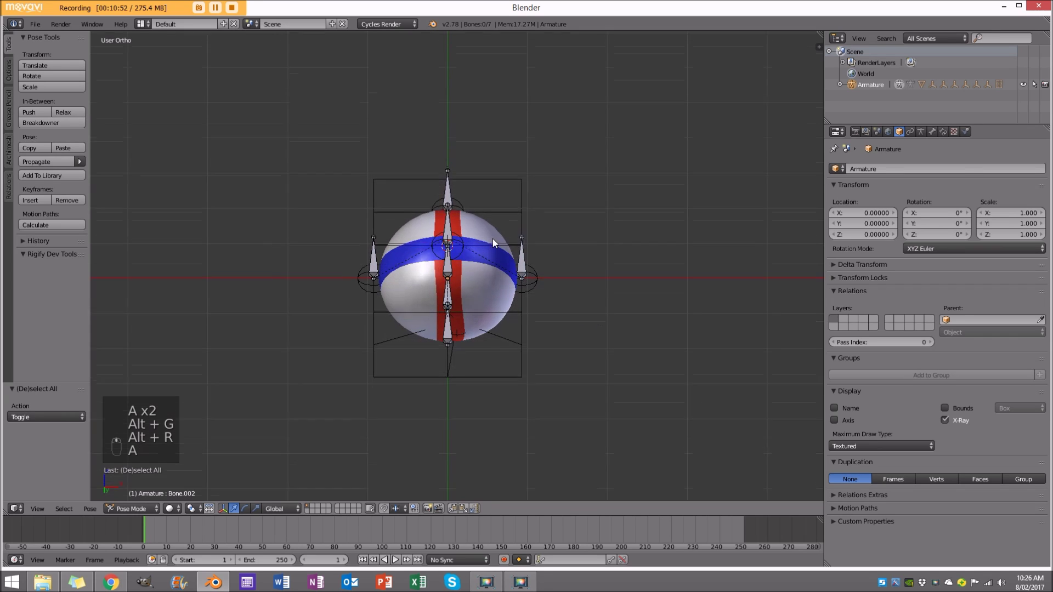
pyautogui.press('z')
pyautogui.moveTo(482, 352); pyautogui.dragTo(404, 369, button='middle')
pyautogui.rightClick(475, 347)
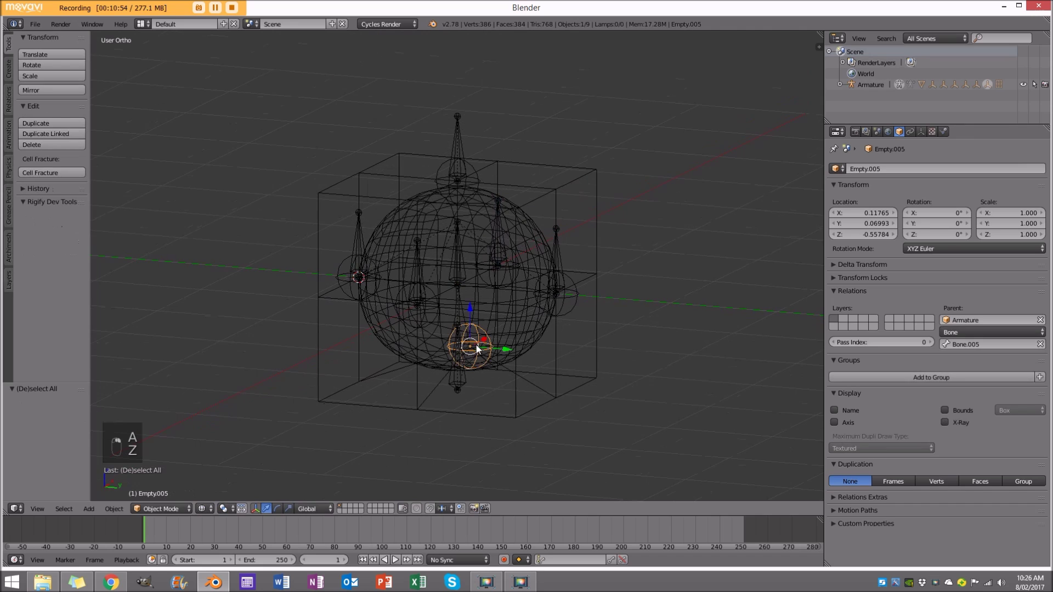
pyautogui.moveTo(475, 346); pyautogui.dragTo(508, 363, button='middle')
pyautogui.press('g')
pyautogui.rightClick(481, 390)
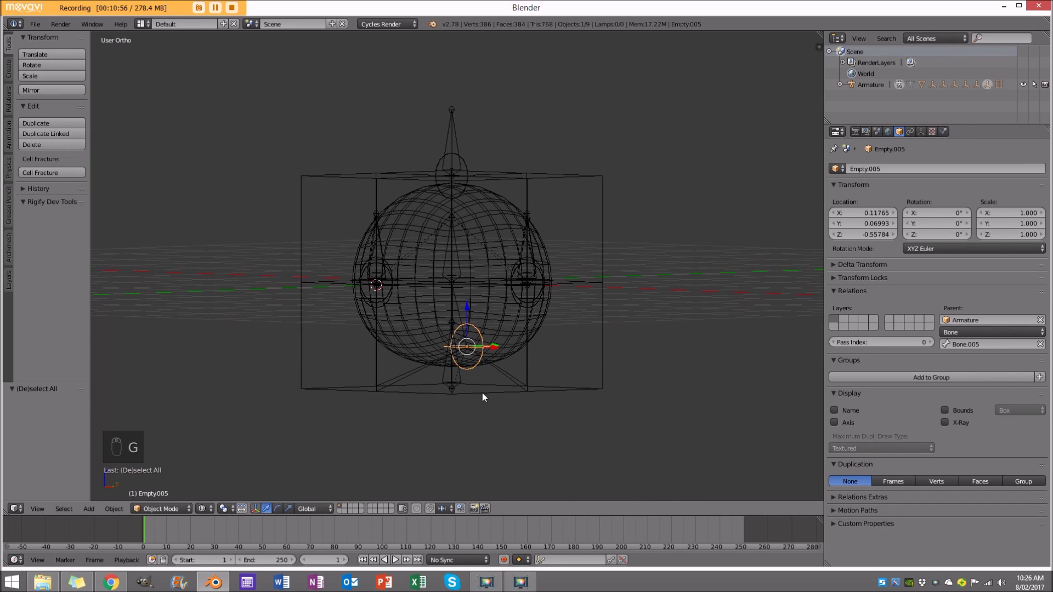
# - Undo the recent changes and clear all bones' pose location and rotation again
pyautogui.hotkey('ctrl', 'z')
pyautogui.hotkey('ctrl', 'z')
pyautogui.hotkey('ctrl', 'z')
pyautogui.hotkey('ctrl', 'z')
pyautogui.hotkey('ctrl', 'z')
pyautogui.hotkey('ctrl', 'z')
pyautogui.hotkey('ctrl', 'z')
pyautogui.hotkey('ctrl', 'z')
pyautogui.hotkey('ctrl', 'z')
pyautogui.hotkey('ctrl', 'z')
pyautogui.hotkey('ctrl', 'z')
pyautogui.hotkey('ctrl', 'z')
pyautogui.hotkey('ctrl', 'z')
pyautogui.hotkey('ctrl', 'z')
pyautogui.hotkey('ctrl', 'z')
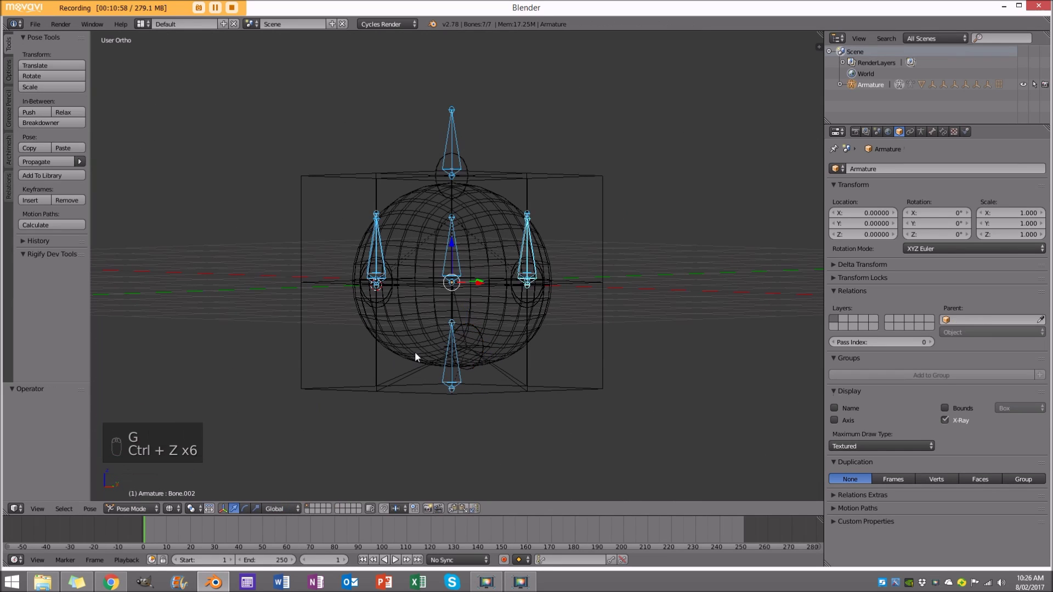
pyautogui.click(125, 507)
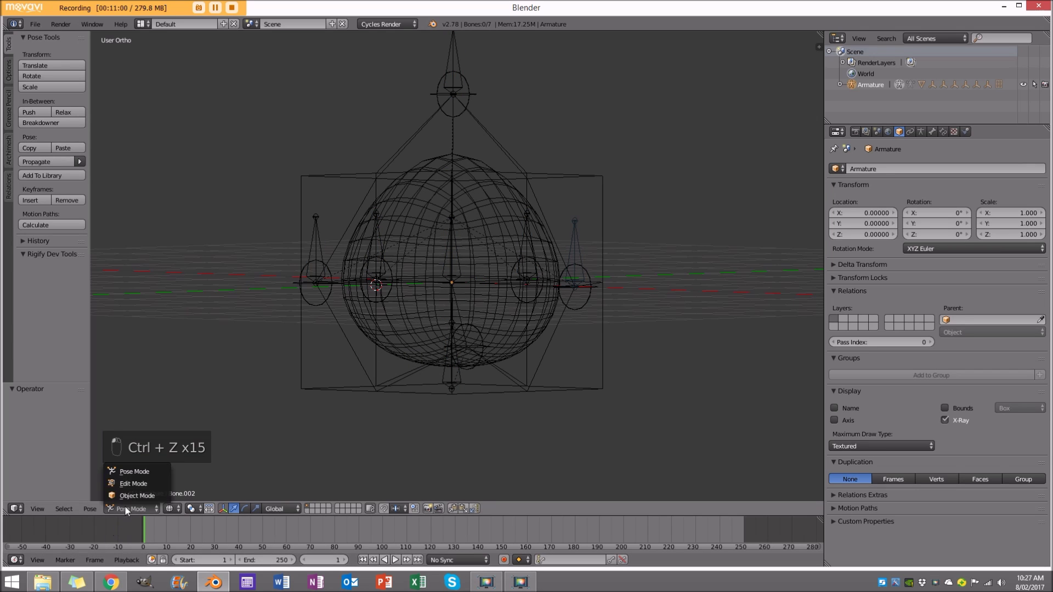
pyautogui.click(127, 493)
pyautogui.hotkey('ctrl', 'z')
pyautogui.hotkey('ctrl', 'z')
pyautogui.hotkey('ctrl', 'z')
pyautogui.hotkey('ctrl', 'z')
pyautogui.hotkey('ctrl', 'z')
pyautogui.hotkey('ctrl', 'z')
pyautogui.hotkey('ctrl', 'z')
pyautogui.hotkey('ctrl', 'z')
pyautogui.hotkey('ctrl', 'z')
pyautogui.hotkey('ctrl', 'z')
pyautogui.hotkey('ctrl', 'z')
pyautogui.hotkey('ctrl', 'z')
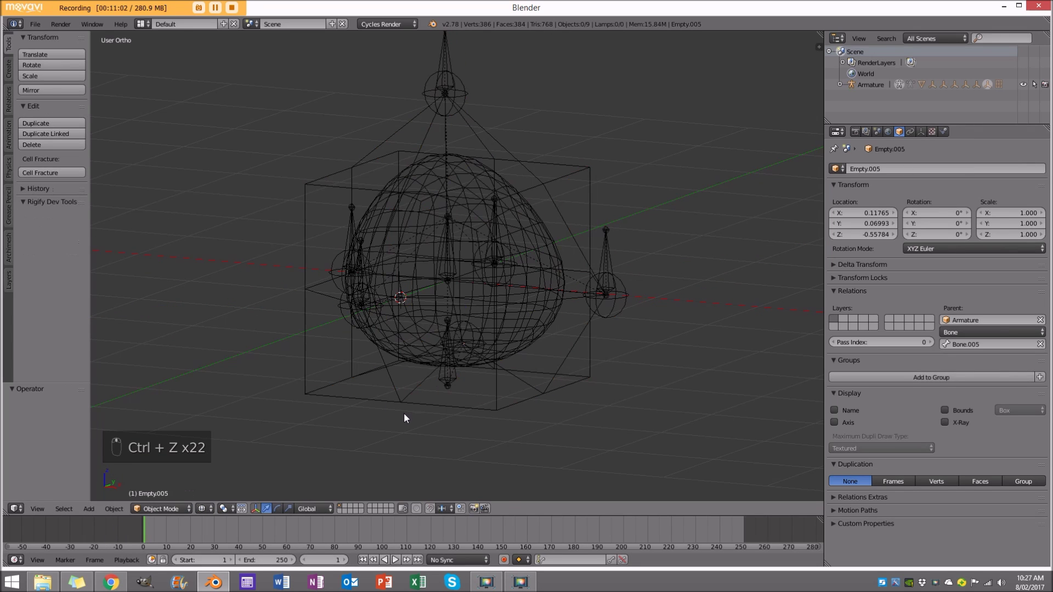
pyautogui.press('z')
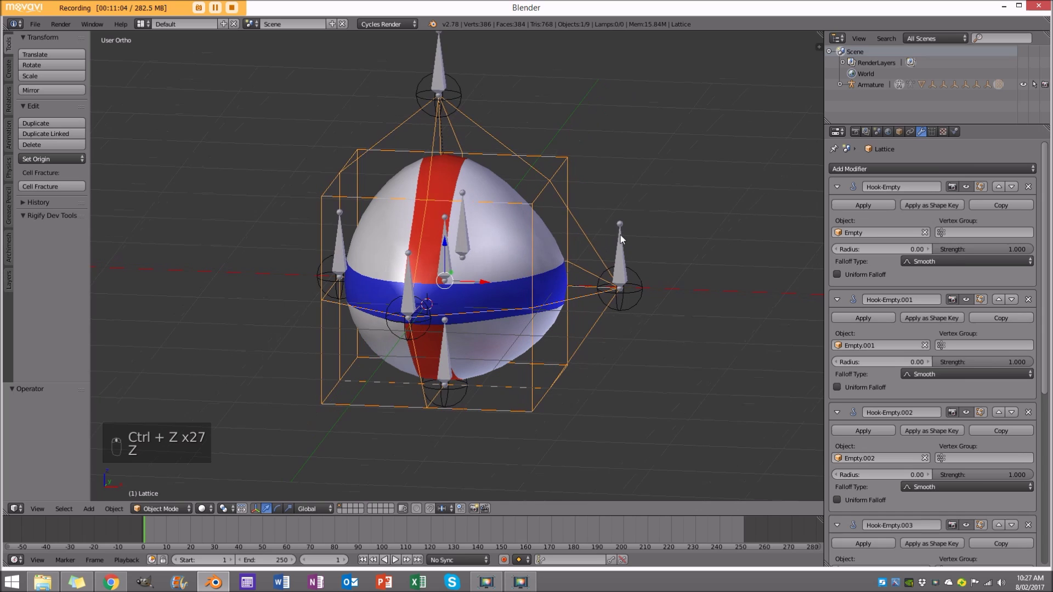
pyautogui.press('a')
pyautogui.press('a')
pyautogui.press('a')
pyautogui.hotkey('alt', 'g')
pyautogui.hotkey('alt', 'r')
pyautogui.press('a')
pyautogui.moveTo(627, 253); pyautogui.dragTo(272, 423, button='middle')
pyautogui.click(154, 509)
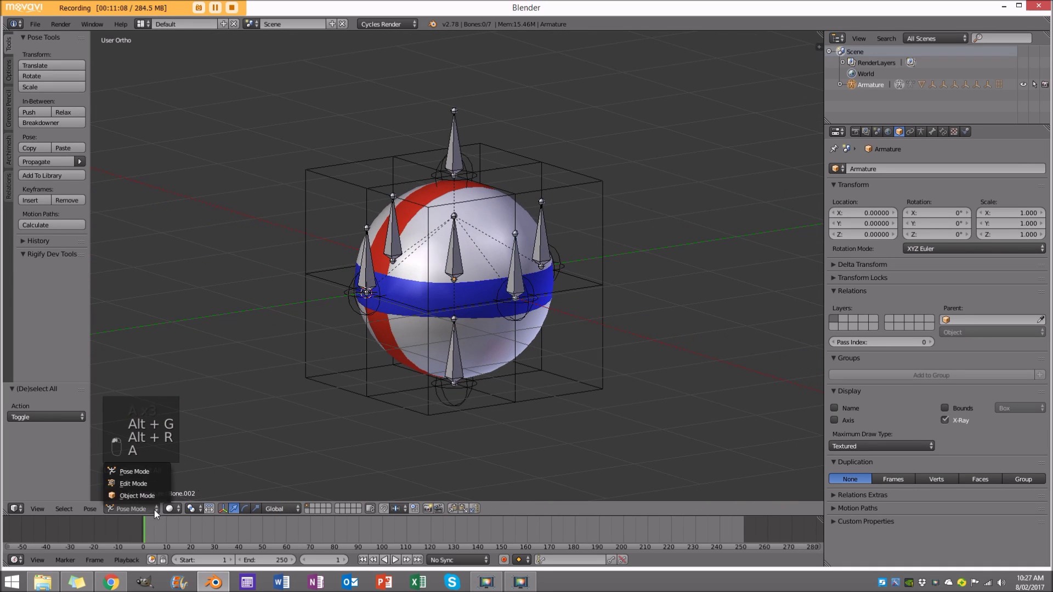
# - Switch the armature to Object Mode, check the front view, and deselect all objects
pyautogui.click(137, 495)
pyautogui.moveTo(356, 390); pyautogui.dragTo(402, 313, button='middle')
pyautogui.press('KP_1')
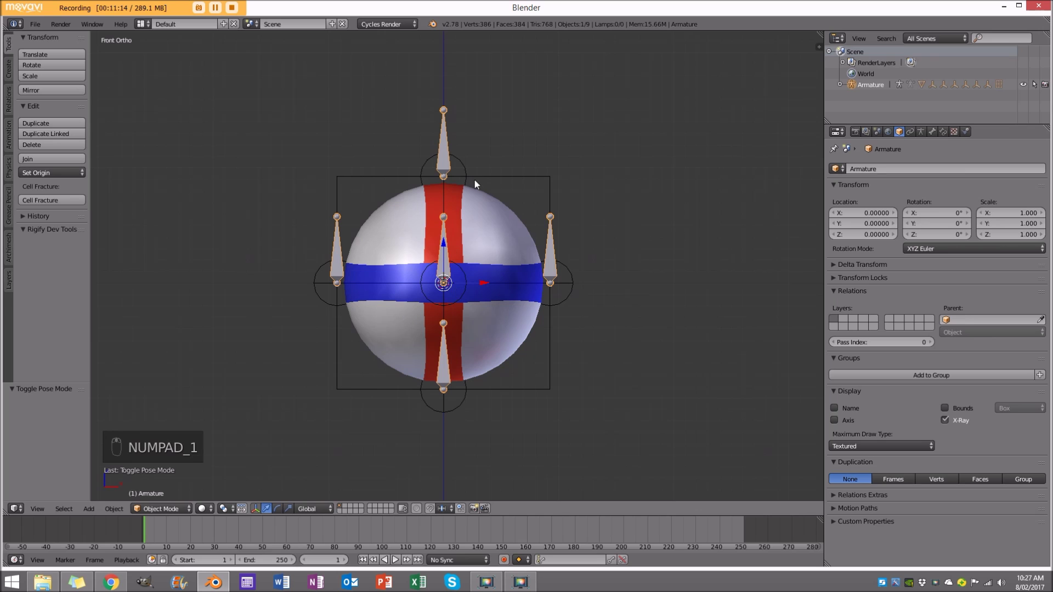
pyautogui.moveTo(510, 250); pyautogui.dragTo(502, 323, button='middle')
pyautogui.press('a')
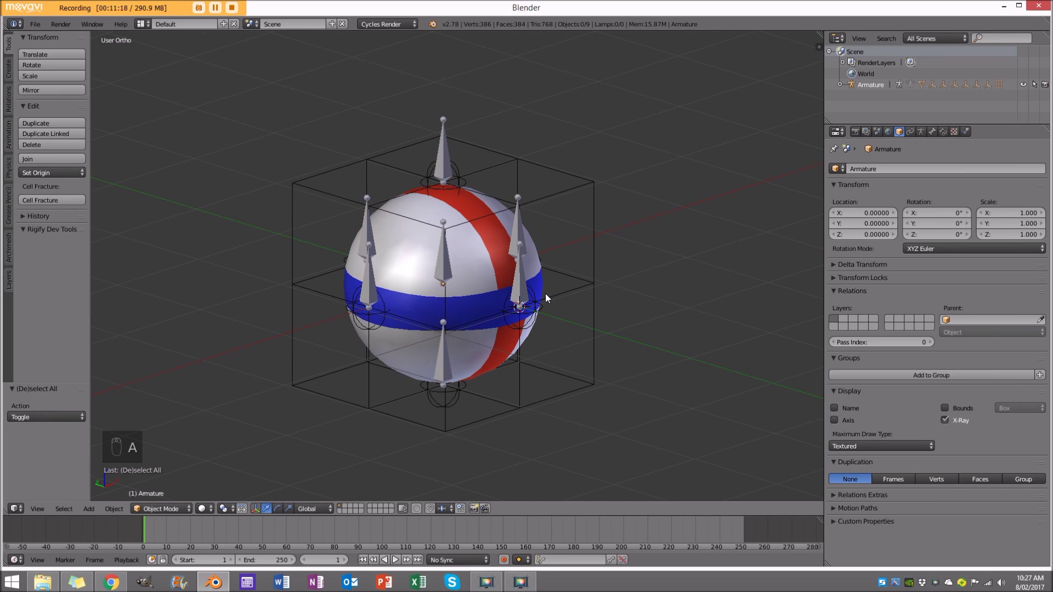
pyautogui.moveTo(545, 294); pyautogui.dragTo(734, 99, button='middle')
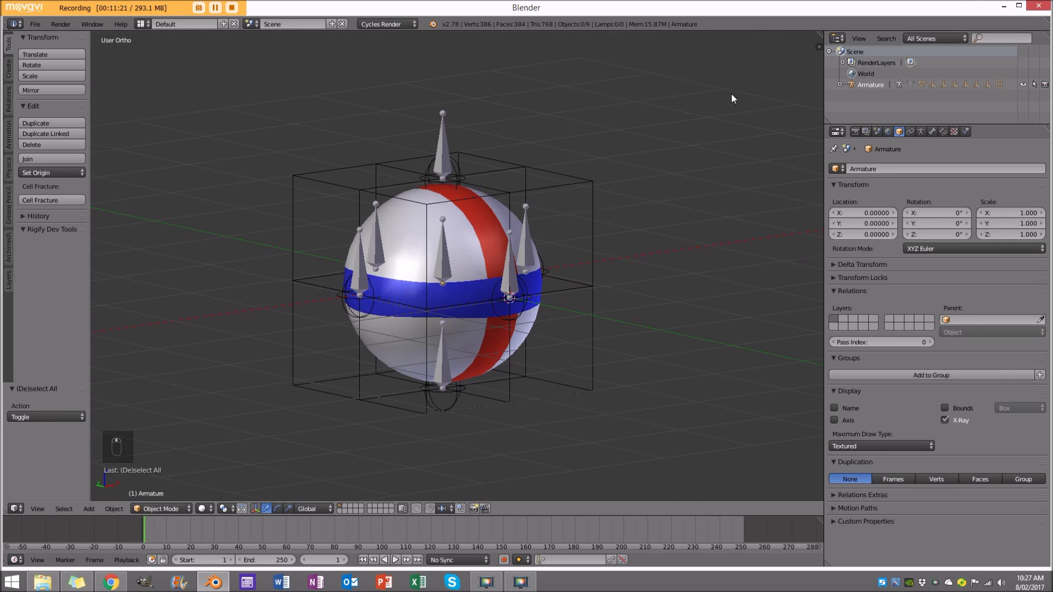
# - Minimize Blender and open Bug9 ANIM.blend from the desktop's Bug folder
pyautogui.click(1005, 8)
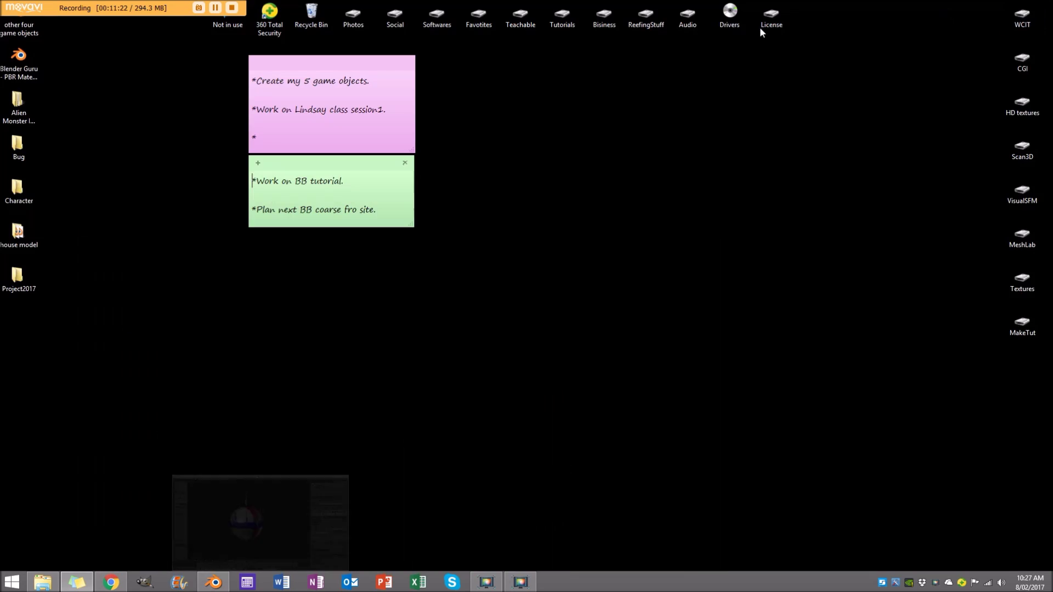
pyautogui.doubleClick(24, 148)
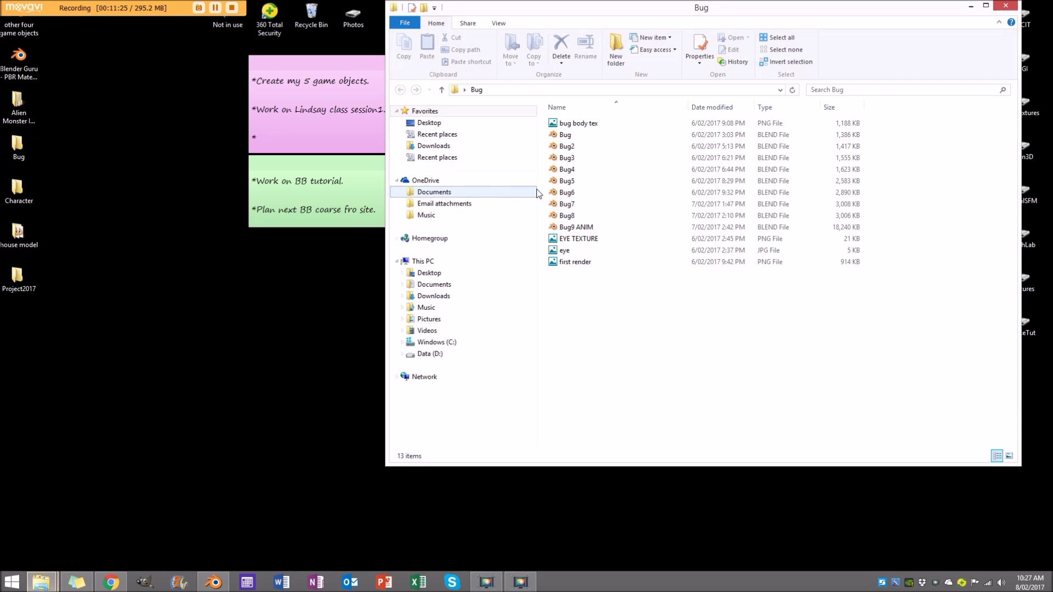
pyautogui.doubleClick(588, 231)
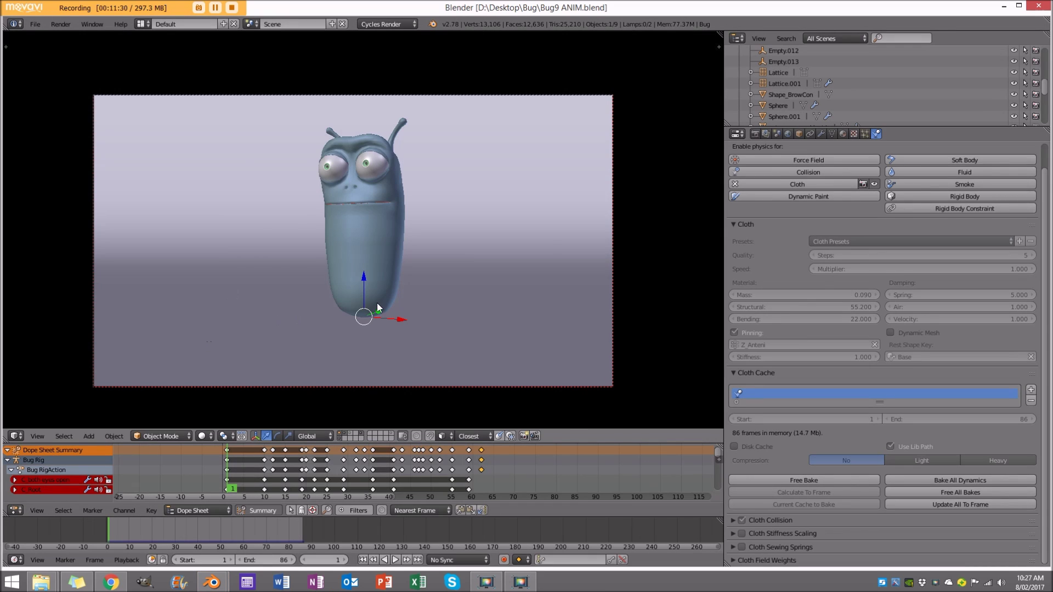
# - In the bug file, show rig controls in the viewport and make the Latice layer visible
pyautogui.press('n')
pyautogui.scroll(-5, 623, 278)
pyautogui.click(559, 372)
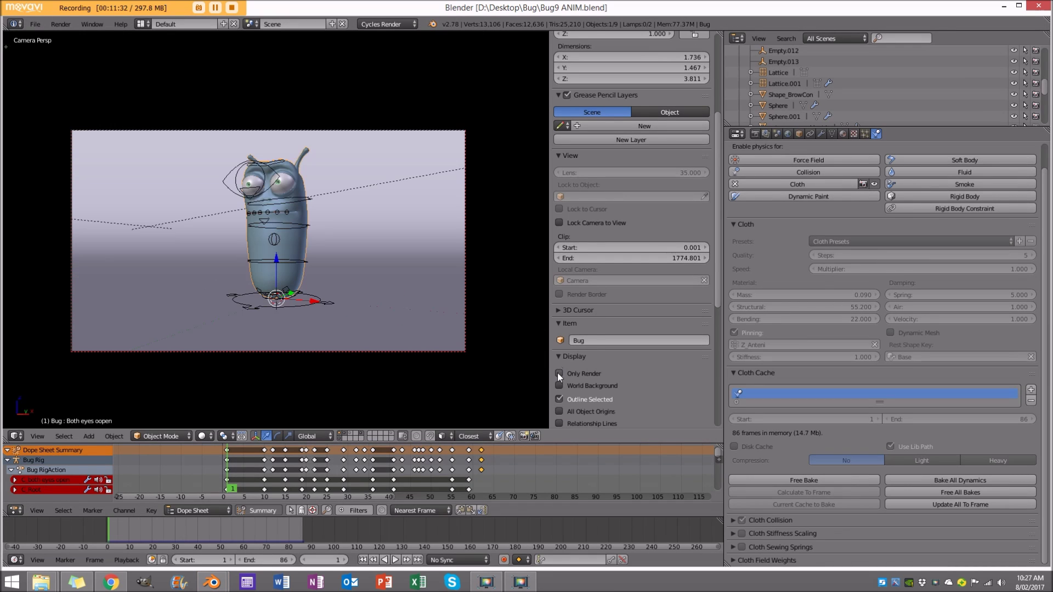
pyautogui.press('n')
pyautogui.press('t')
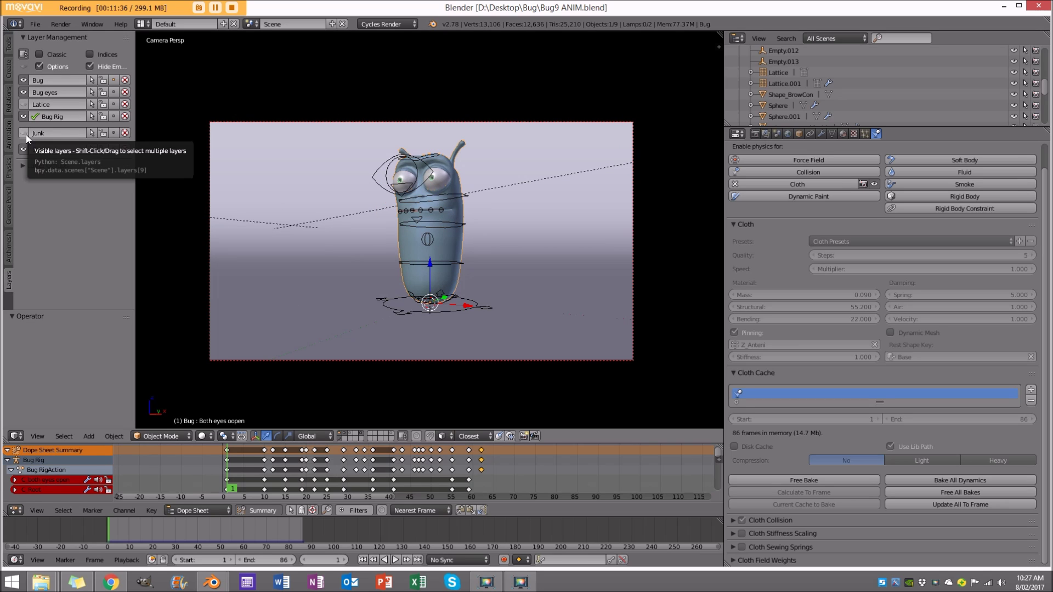
pyautogui.click(23, 104)
# - Select Lattice.001 and then the Bug mesh to inspect the bug's rig
pyautogui.moveTo(478, 181); pyautogui.dragTo(505, 268, button='middle')
pyautogui.scroll(4, 508, 203)
pyautogui.scroll(3, 518, 220)
pyautogui.rightClick(483, 206)
pyautogui.rightClick(404, 201)
pyautogui.moveTo(425, 211); pyautogui.dragTo(470, 248, button='middle')
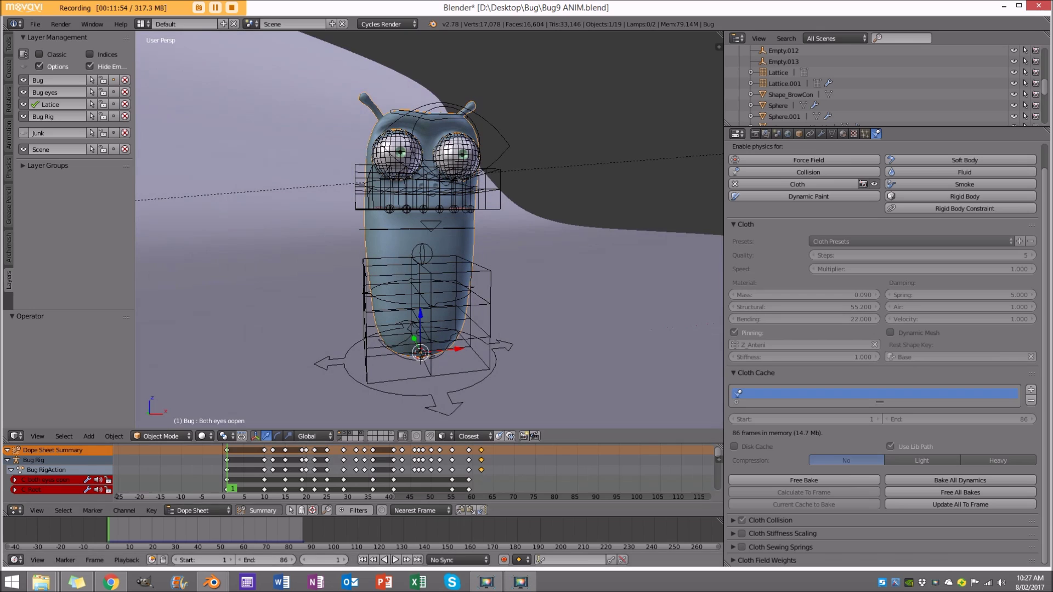
# - Switch to the Blender window holding the spiked sphere rig
pyautogui.moveTo(212, 582)
pyautogui.click(166, 532)
pyautogui.moveTo(465, 244); pyautogui.dragTo(574, 285, button='middle')
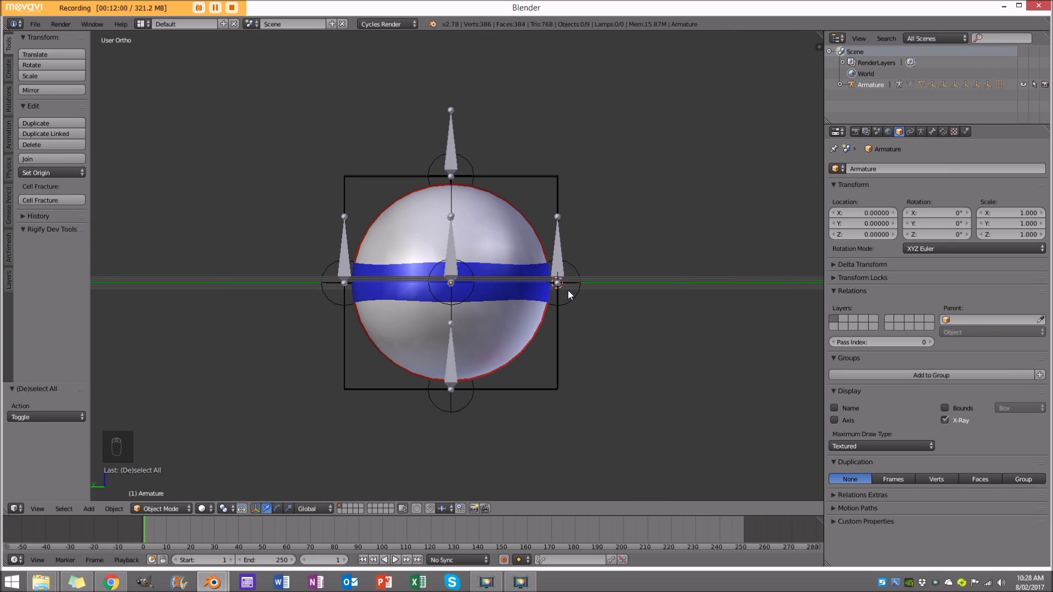
# - Show the deselected sphere rig from the front in wireframe, zoomed out, and open Add > Mesh
pyautogui.press('KP_1')
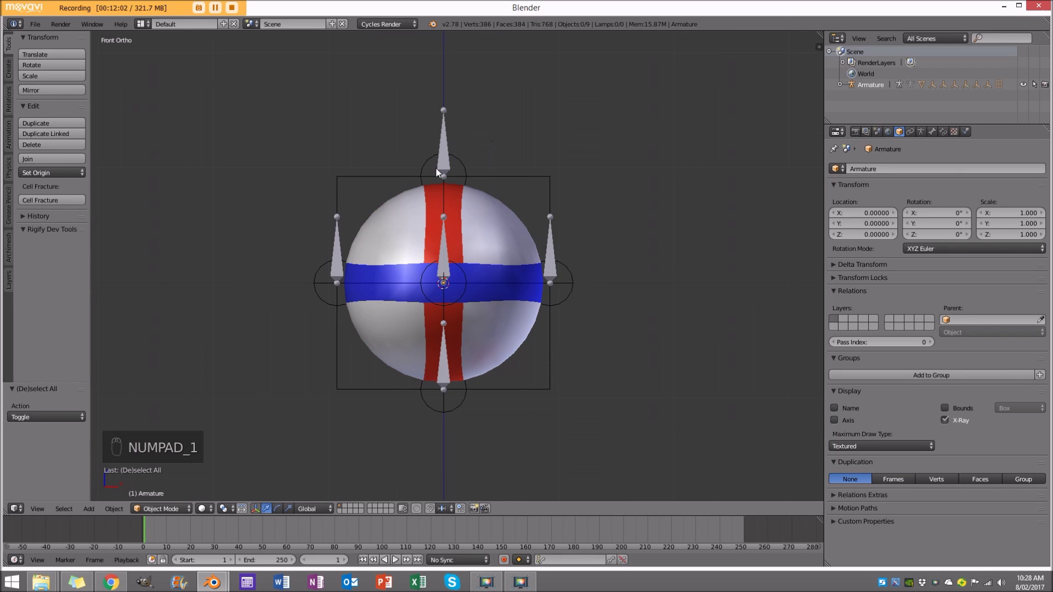
pyautogui.moveTo(439, 216); pyautogui.dragTo(467, 259, button='middle')
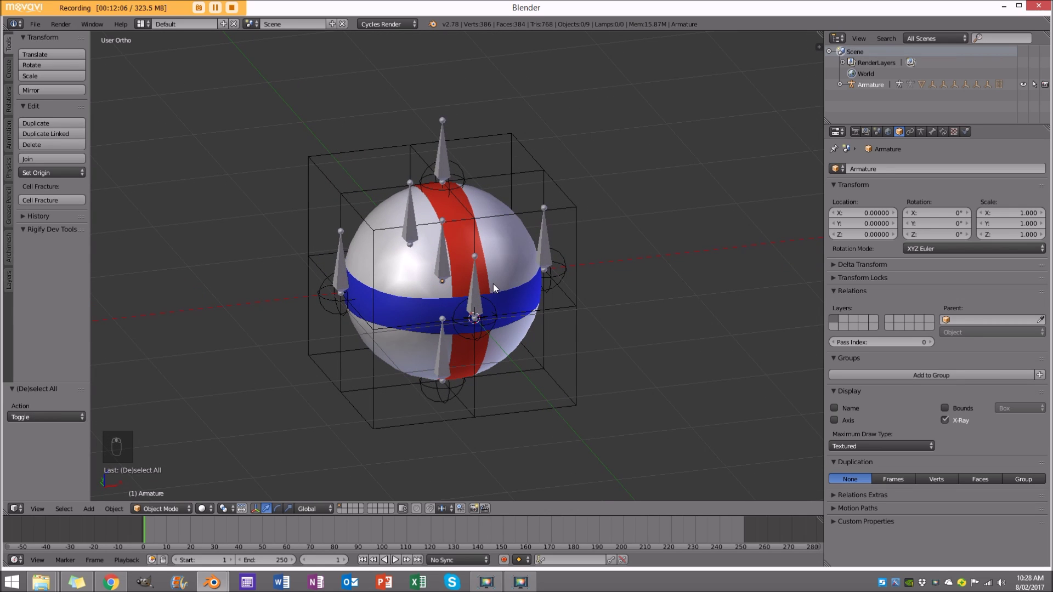
pyautogui.rightClick(446, 148)
pyautogui.press('KP_1')
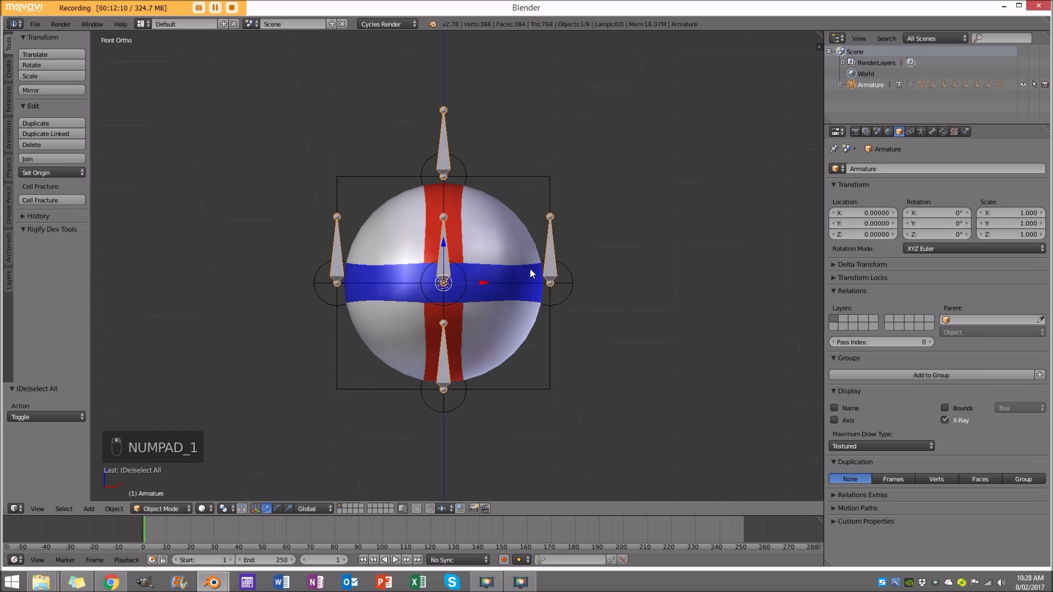
pyautogui.press('a')
pyautogui.press('a')
pyautogui.press('z')
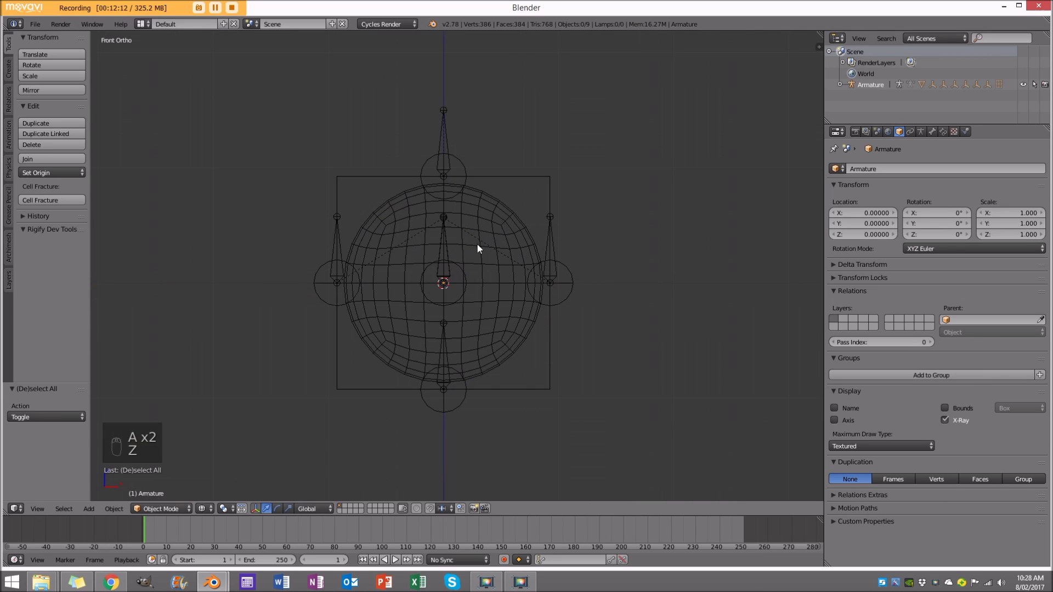
pyautogui.scroll(-5, 476, 242)
pyautogui.click(89, 509)
# - Add a cube, place a duplicate right of the sphere, and delete the original cube
pyautogui.moveTo(103, 495)
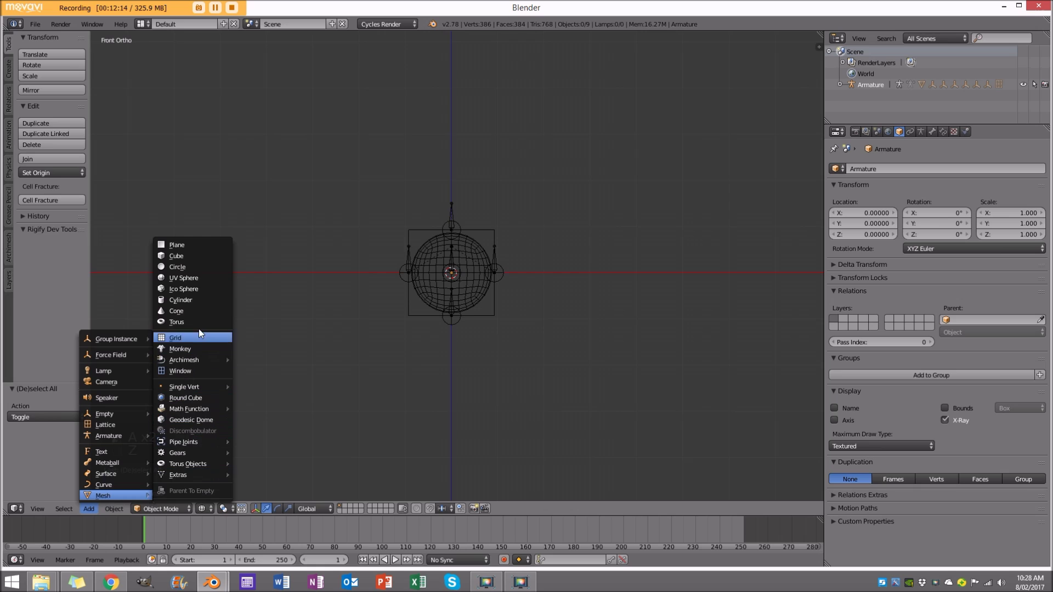
pyautogui.click(192, 255)
pyautogui.hotkey('shift', 'd')
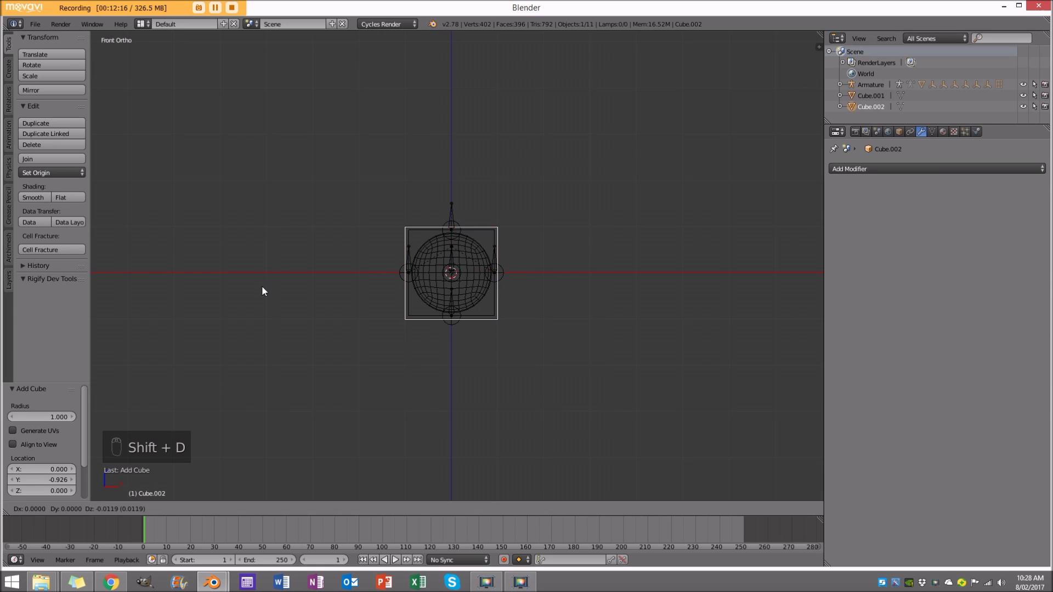
pyautogui.click(422, 268)
pyautogui.rightClick(458, 241)
pyautogui.press('c')
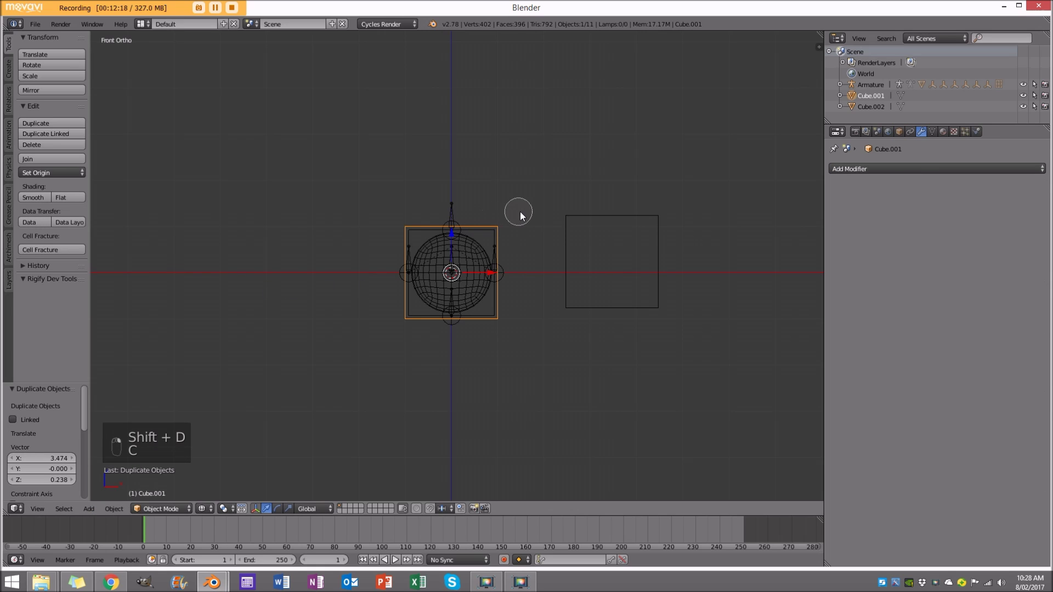
pyautogui.rightClick(521, 210)
pyautogui.press('x')
pyautogui.click(521, 209)
pyautogui.moveTo(575, 221)
pyautogui.mouseDown(button='middle')
pyautogui.moveTo(614, 226)
pyautogui.moveTo(613, 246)
pyautogui.mouseUp(button='middle')
pyautogui.press('z')
# - Subdivide the right-hand cube repeatedly into a 386-vertex mesh and return to Object Mode
pyautogui.rightClick(612, 250)
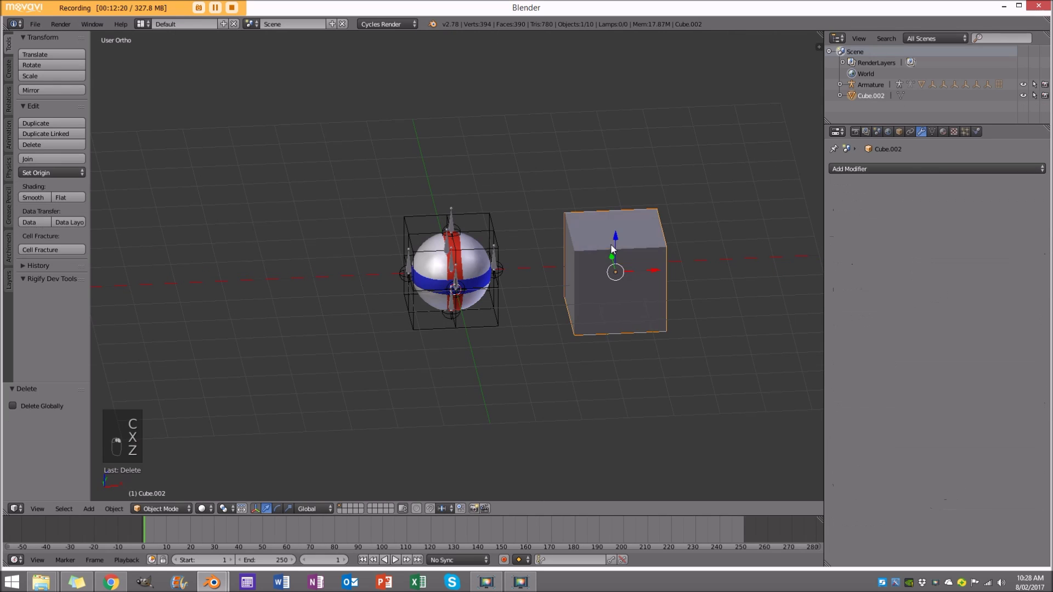
pyautogui.press('Tab')
pyautogui.press('w')
pyautogui.click(641, 276)
pyautogui.press('w')
pyautogui.click(642, 275)
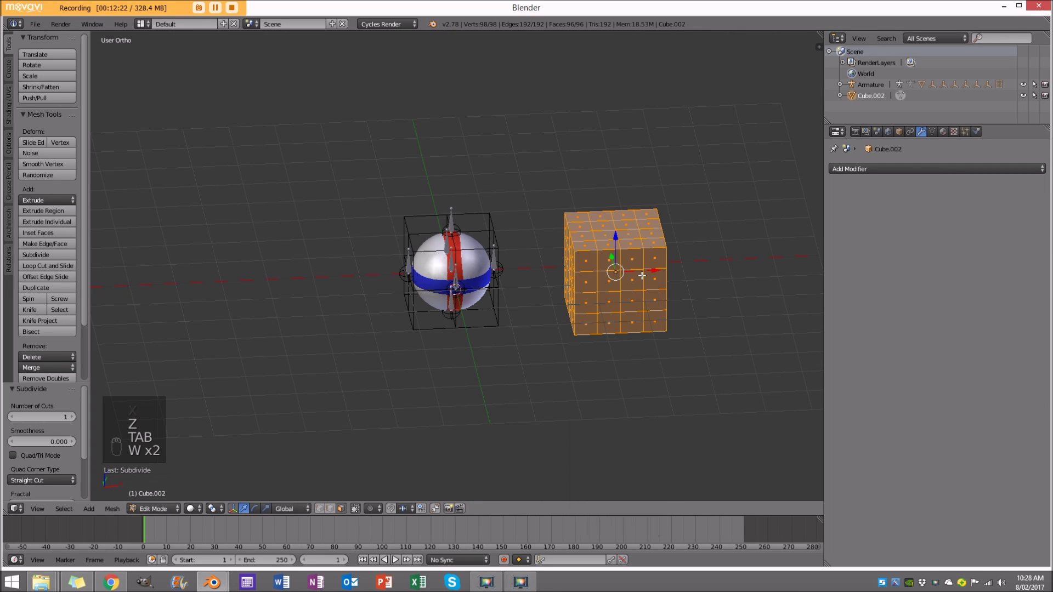
pyautogui.press('w')
pyautogui.click(642, 276)
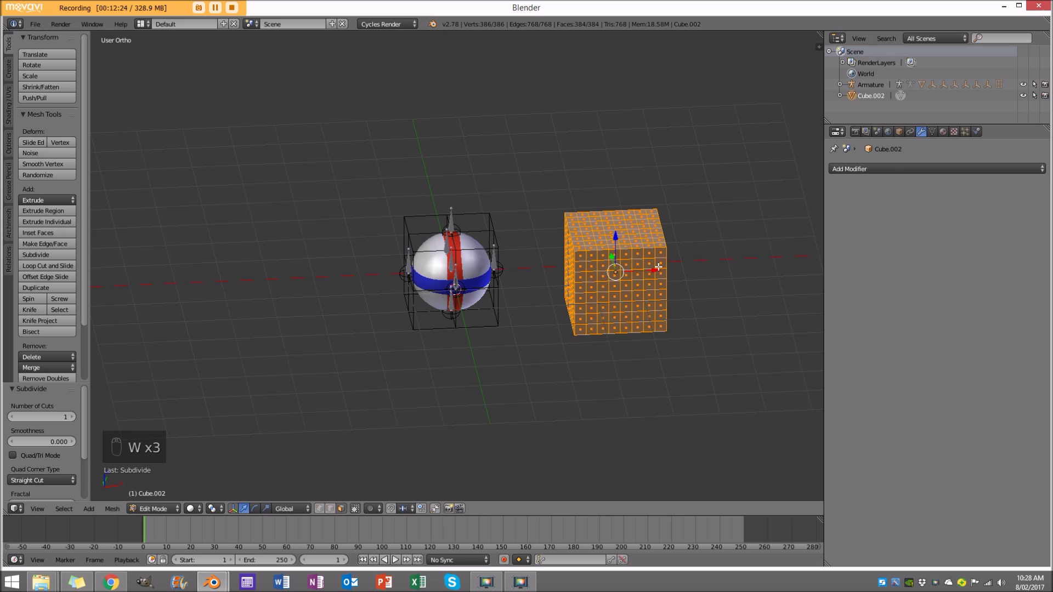
pyautogui.press('w')
pyautogui.click(634, 376)
pyautogui.press('Tab')
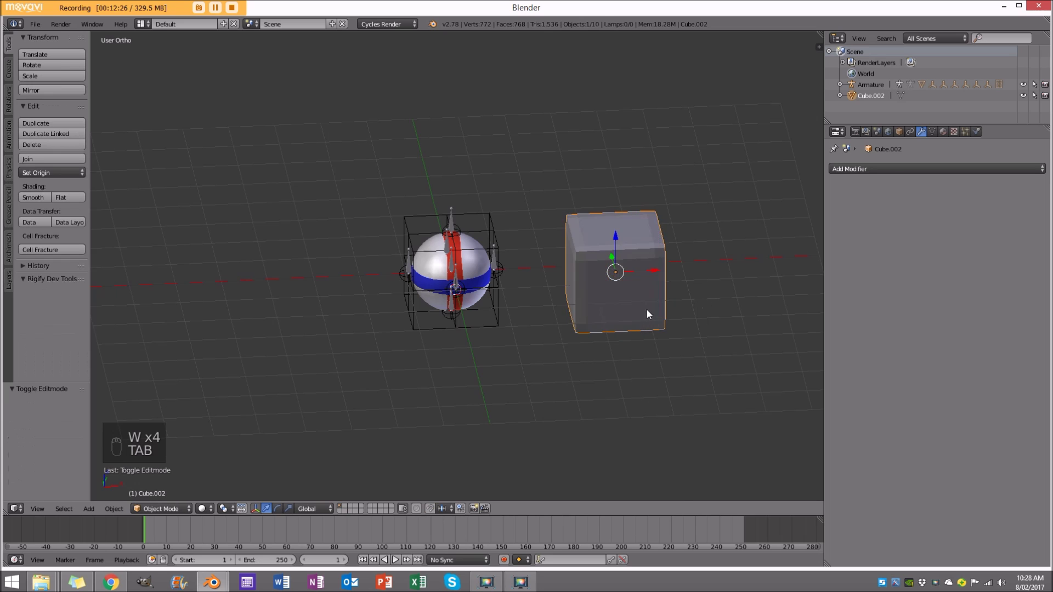
pyautogui.press('KP_1')
pyautogui.scroll(2, 491, 244)
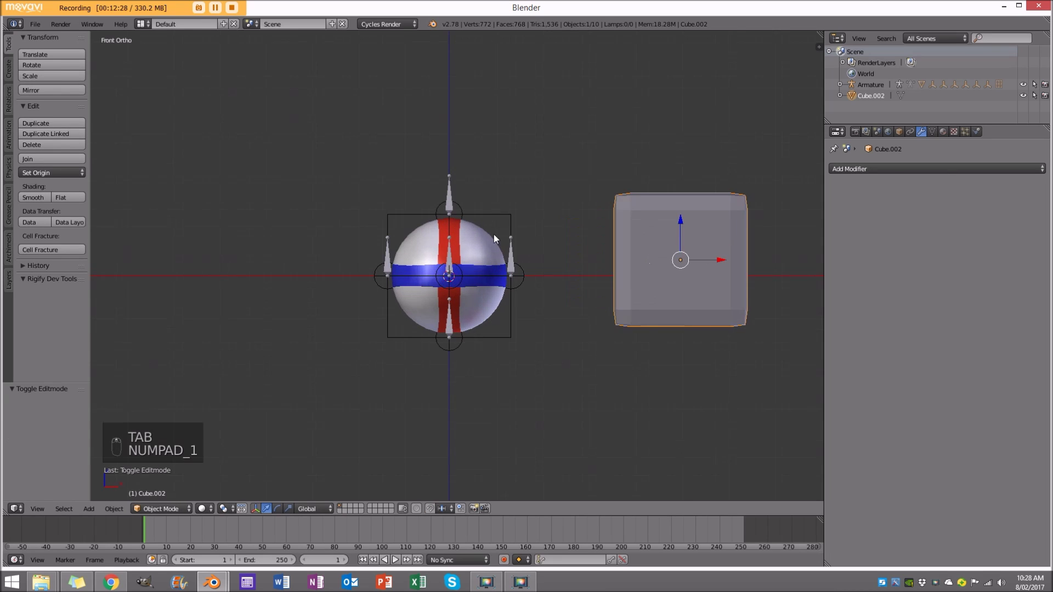
# - Select the sphere, hook empty and armature, then undo an attempted rig duplication
pyautogui.rightClick(499, 215)
pyautogui.press('z')
pyautogui.keyDown('shift'); pyautogui.rightClick(453, 200); pyautogui.keyUp('shift')
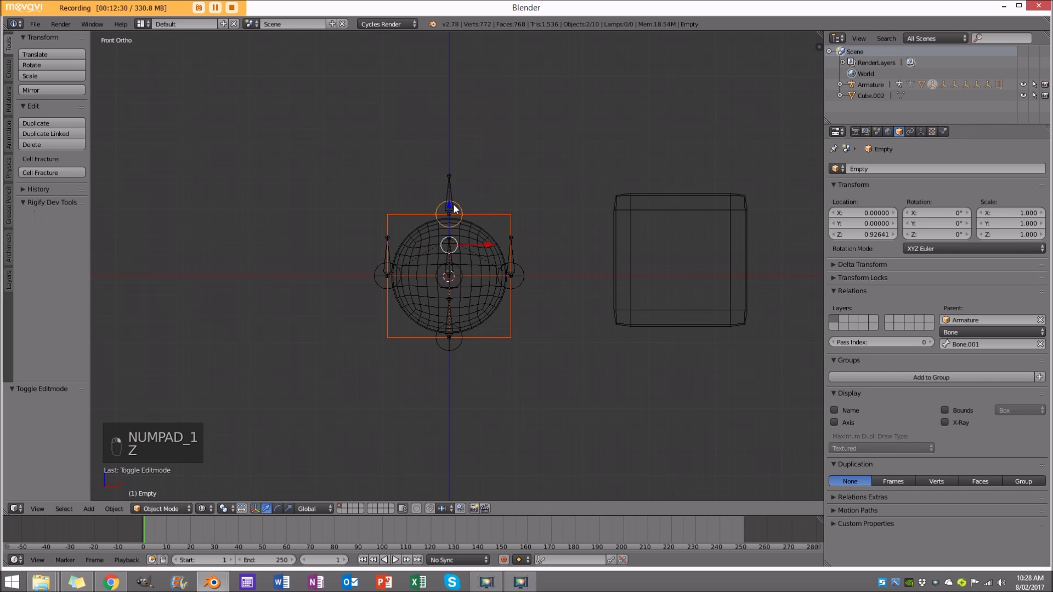
pyautogui.keyDown('shift'); pyautogui.rightClick(455, 232); pyautogui.keyUp('shift')
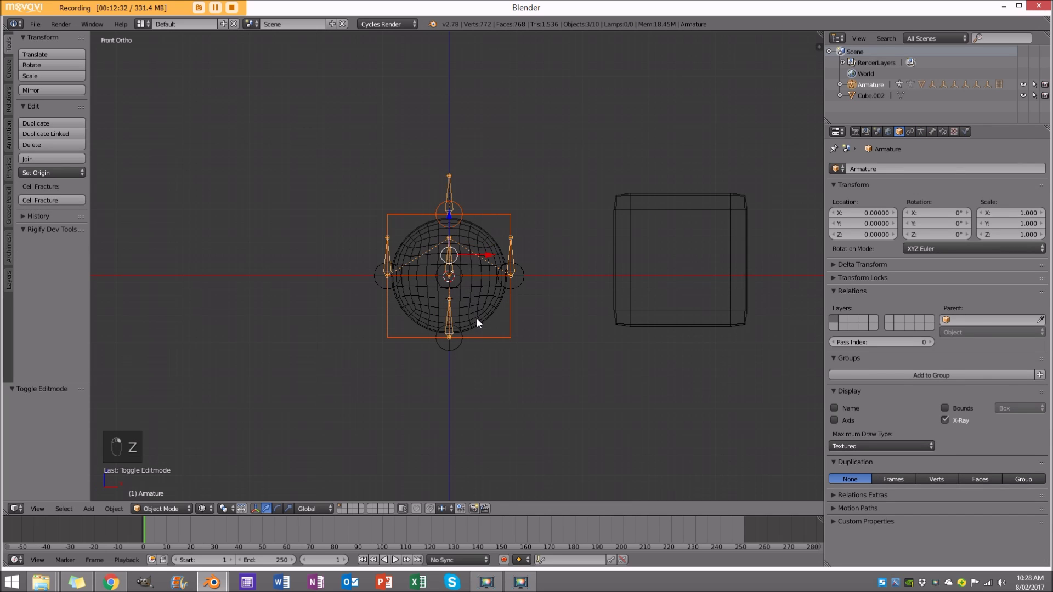
pyautogui.hotkey('shift', 'd')
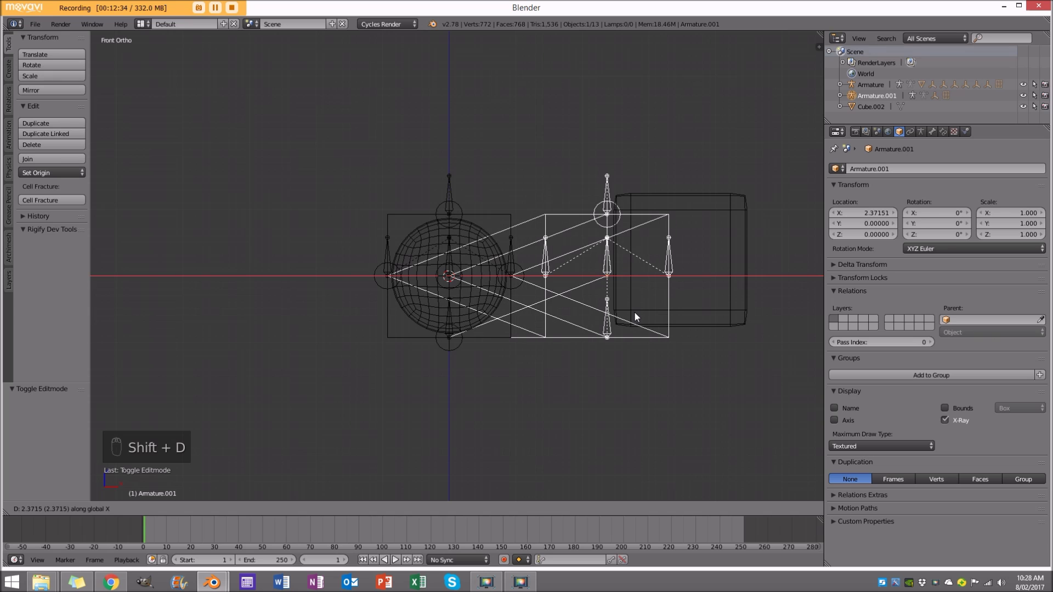
pyautogui.click(635, 314)
pyautogui.hotkey('ctrl', 'z')
pyautogui.press('g')
pyautogui.rightClick(528, 261)
pyautogui.scroll(1, 474, 216)
# - Delete the striped sphere
pyautogui.rightClick(475, 216)
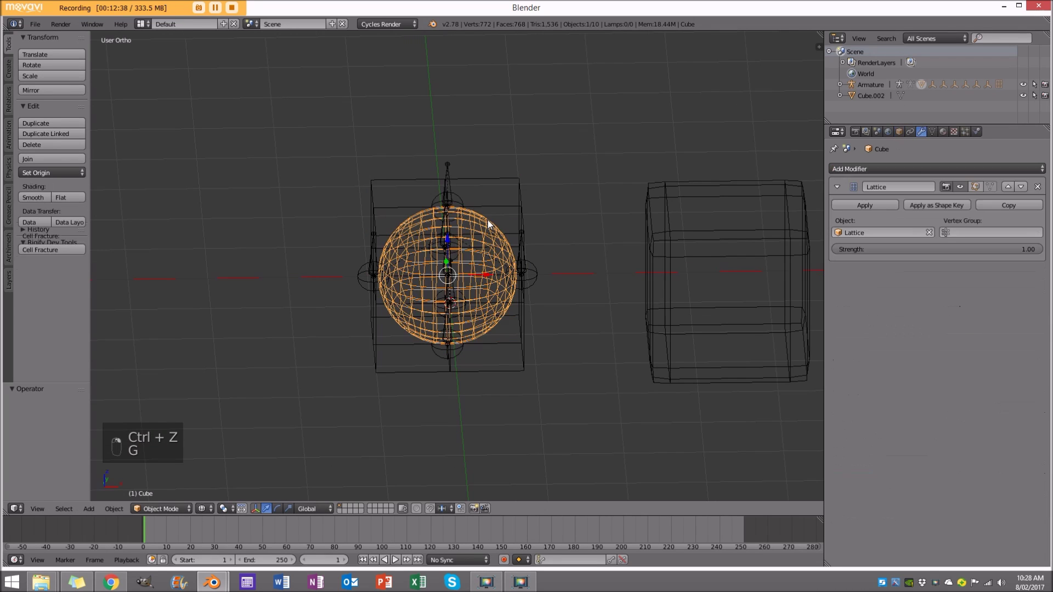
pyautogui.press('x')
pyautogui.click(488, 222)
# - Scale Cube.002 to 0.806 and move it to the centre of the rig
pyautogui.rightClick(707, 244)
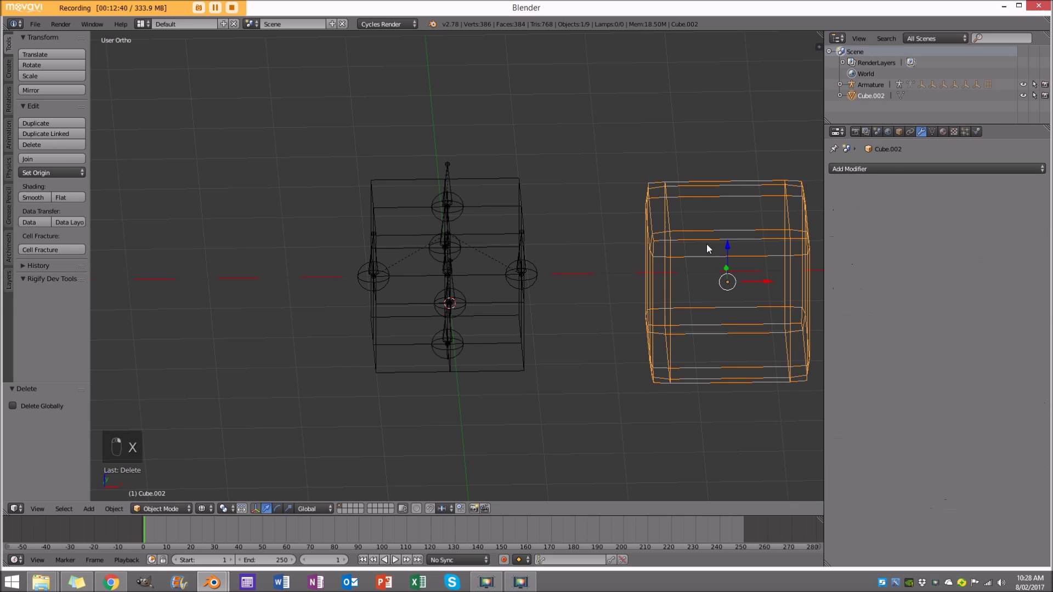
pyautogui.press('KP_1')
pyautogui.press('s')
pyautogui.click(712, 328)
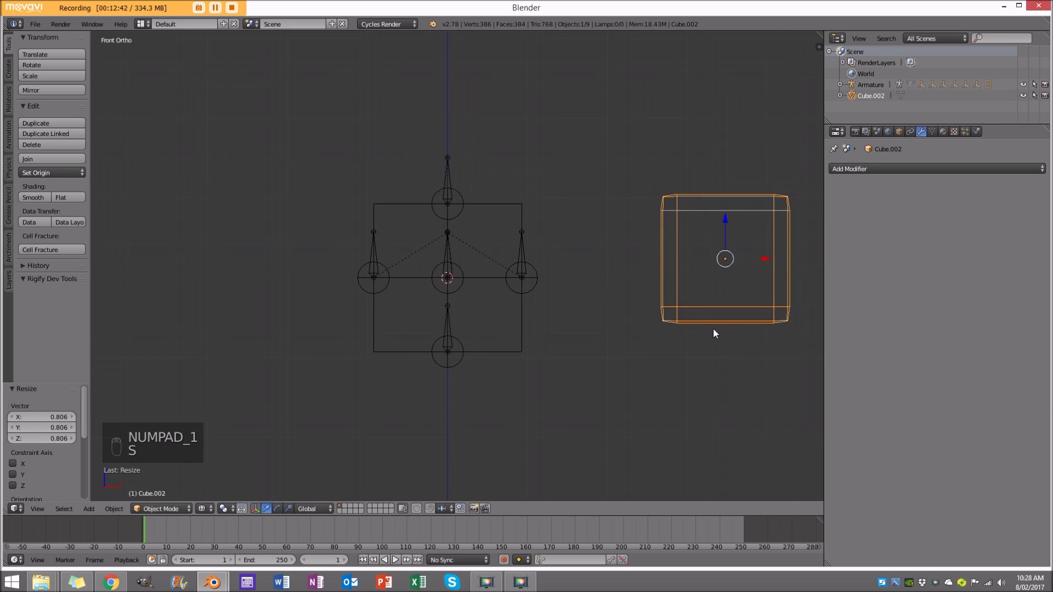
pyautogui.press('g')
pyautogui.click(427, 349)
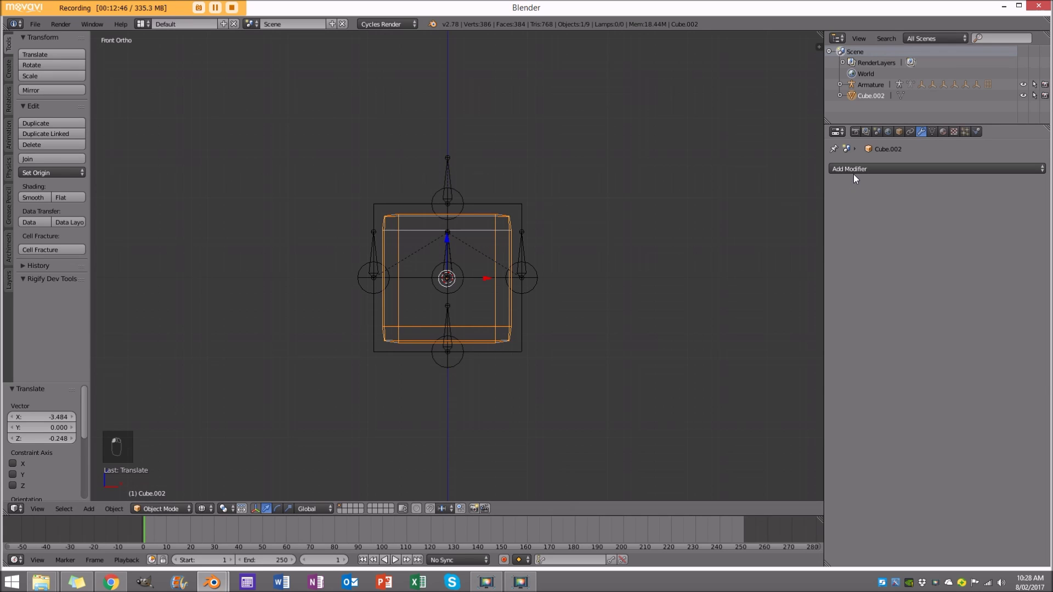
# - Add a Lattice modifier to Cube.002 using the Lattice object
pyautogui.click(853, 170)
pyautogui.click(910, 291)
pyautogui.click(929, 232)
pyautogui.click(515, 198)
pyautogui.moveTo(513, 197); pyautogui.dragTo(305, 361, button='middle')
# - Put the armature in Pose Mode and move the top bone upward
pyautogui.rightClick(454, 216)
pyautogui.click(164, 509)
pyautogui.click(176, 469)
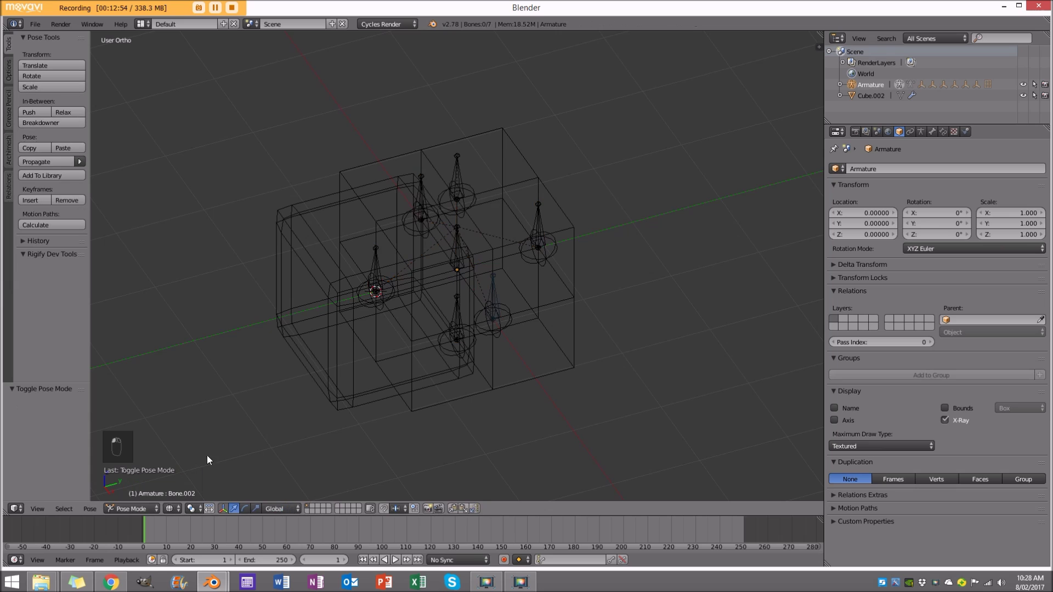
pyautogui.press('z')
pyautogui.rightClick(453, 175)
pyautogui.press('g')
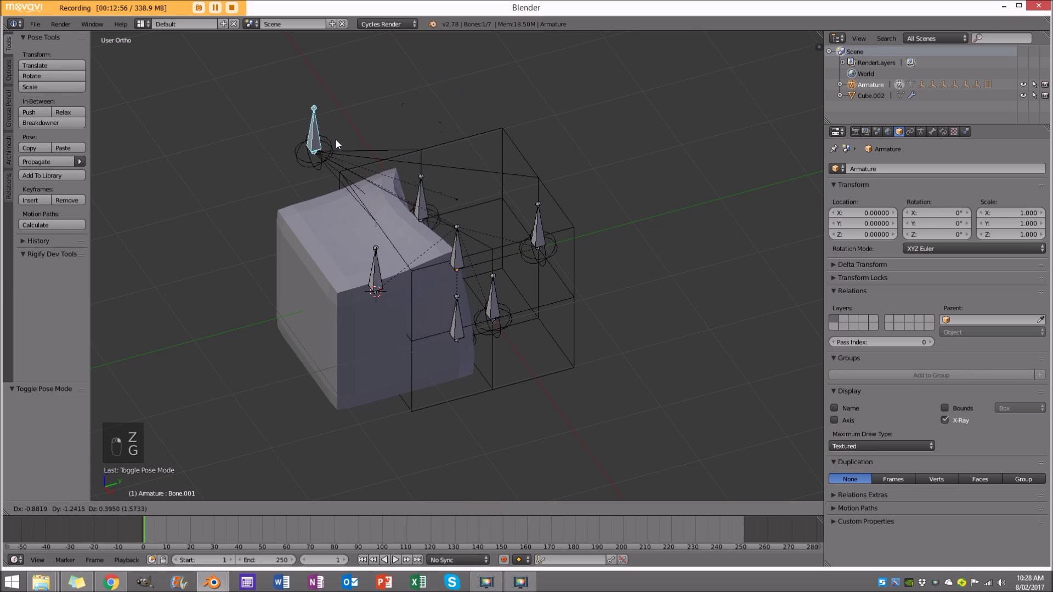
pyautogui.click(475, 471)
# - Pull the top of the cube along Y, then reselect the armature
pyautogui.moveTo(453, 450); pyautogui.dragTo(405, 252, button='middle')
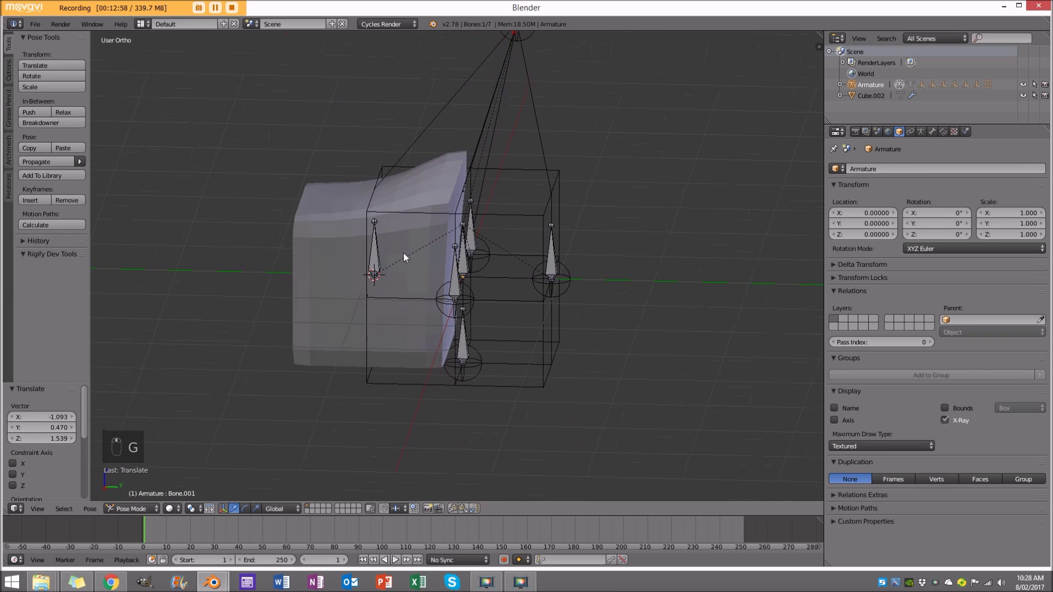
pyautogui.rightClick(321, 265)
pyautogui.moveTo(398, 281); pyautogui.dragTo(480, 287)
pyautogui.moveTo(412, 244); pyautogui.dragTo(479, 208, button='middle')
pyautogui.rightClick(373, 37)
pyautogui.moveTo(373, 37); pyautogui.dragTo(404, 34, button='middle')
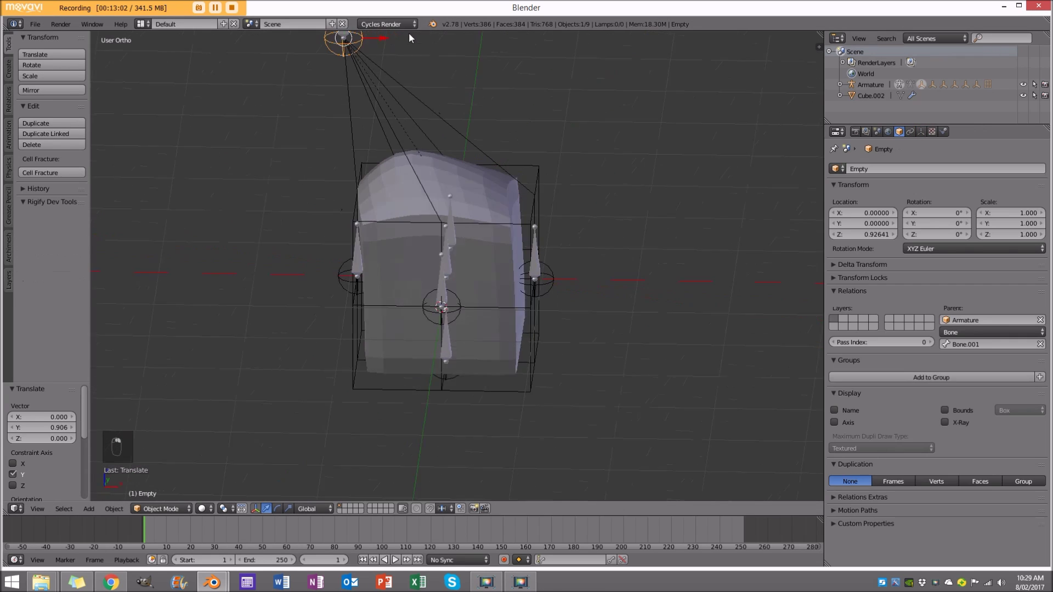